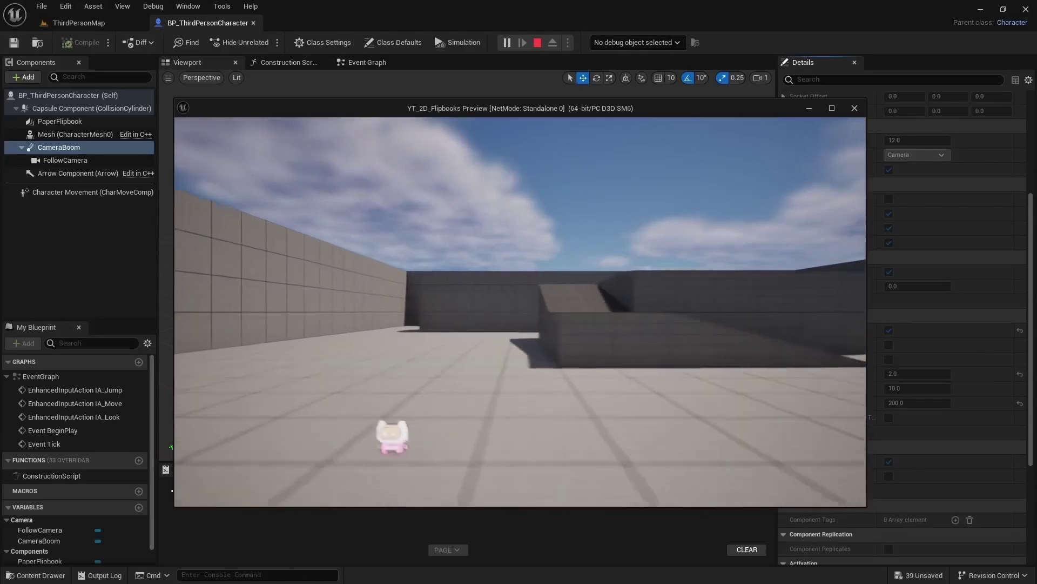
Step: Play-test the 2D flipbook character by running it sideways in both directions and jumping in the preview
{"action": "key", "text": "d"}
{"action": "key", "text": "space"}
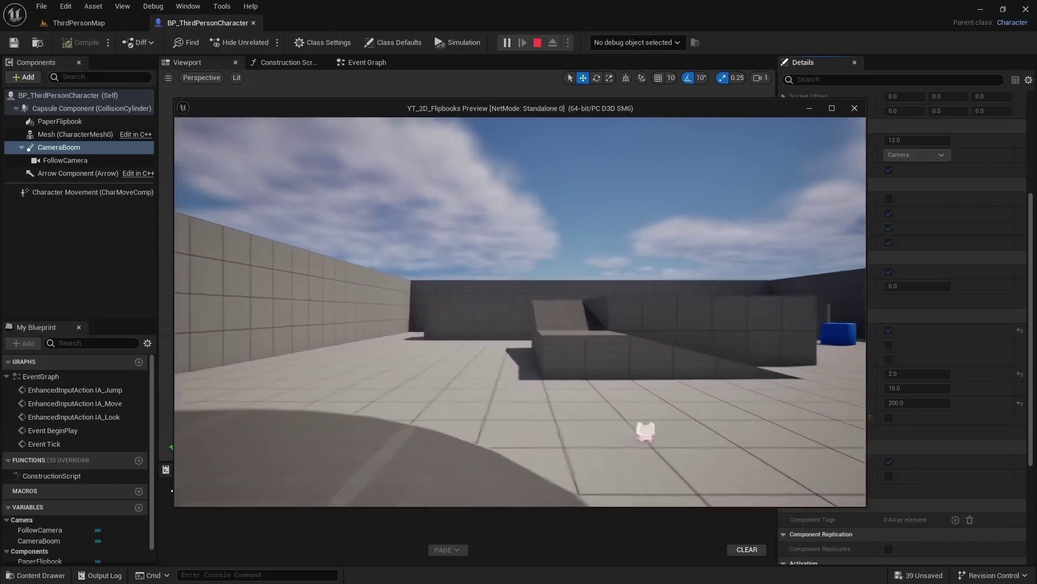
{"action": "key", "text": "a"}
{"action": "key", "text": "d"}
{"action": "key", "text": "space"}
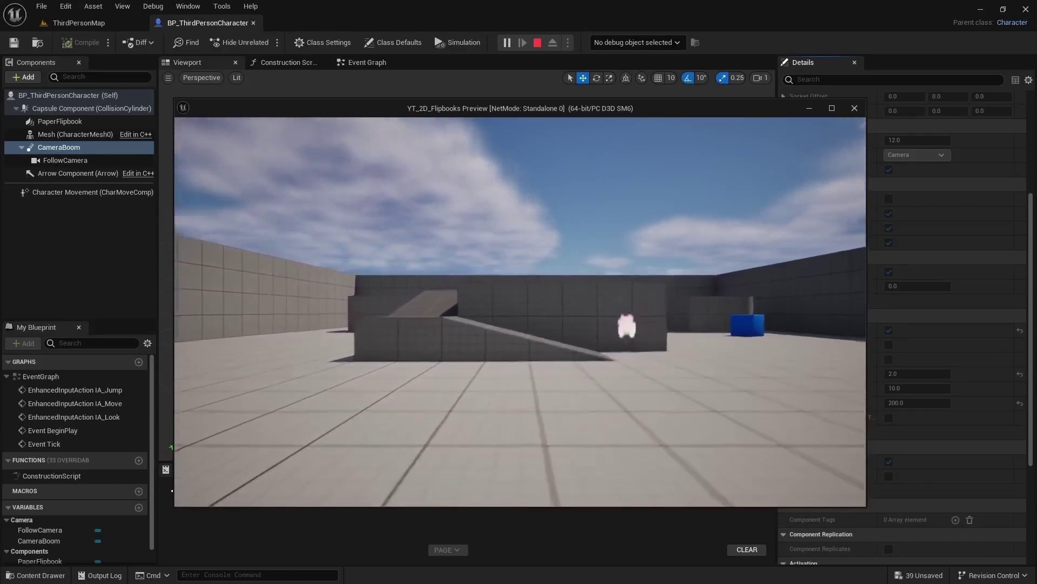
{"action": "key", "text": "space"}
{"action": "key", "text": "a"}
{"action": "key", "text": "d"}
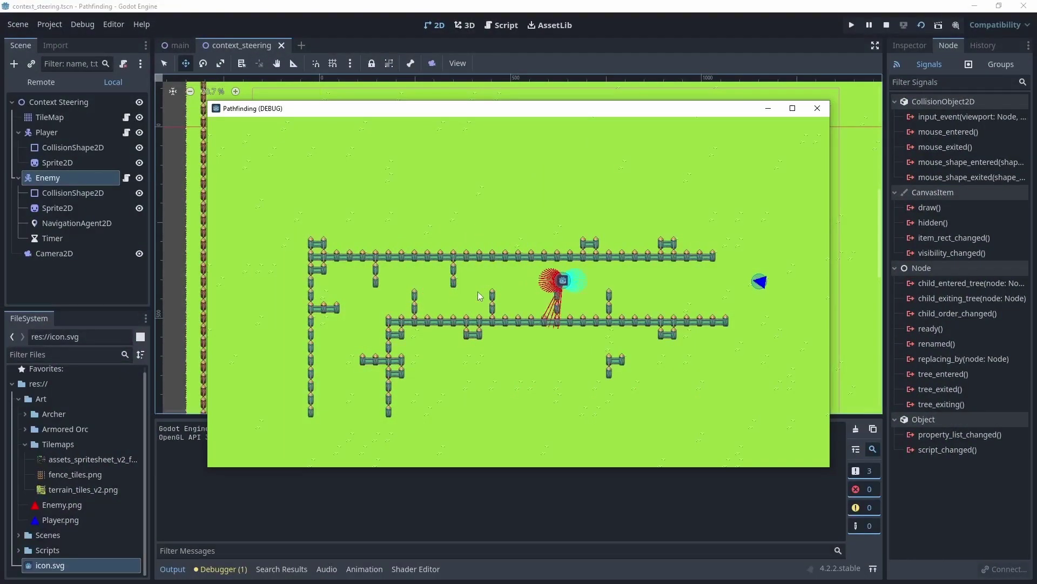
Step: Switch to the running Godot pathfinding game and steer the blue player around the fences to draw the chasing enemy along
{"action": "key", "text": "s"}
{"action": "key", "text": "a"}
{"action": "key", "text": "w"}
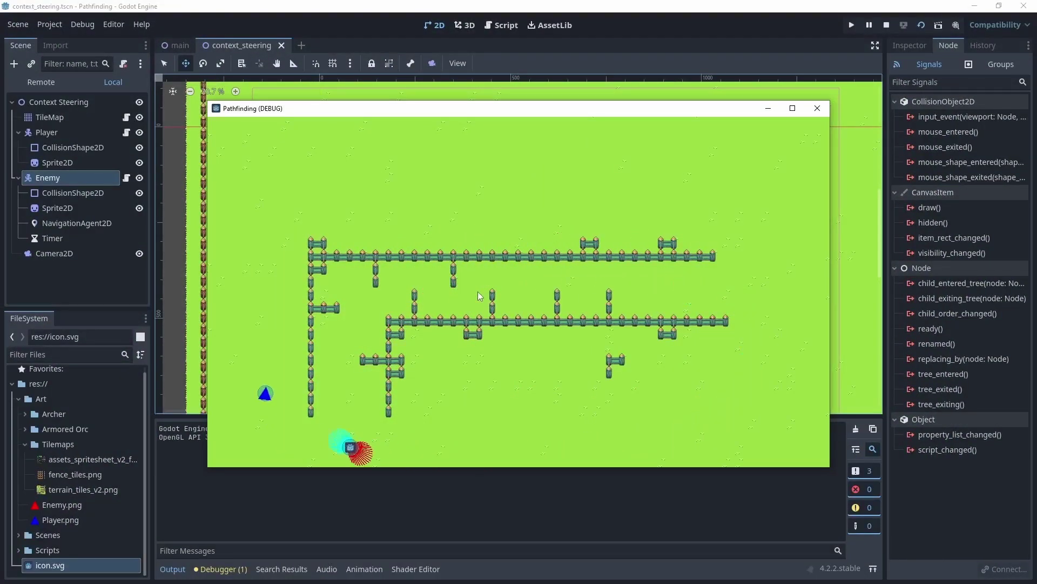
{"action": "key", "text": "d"}
{"action": "key", "text": "s"}
{"action": "key", "text": "a"}
{"action": "key", "text": "w"}
{"action": "key", "text": "a"}
{"action": "key", "text": "w"}
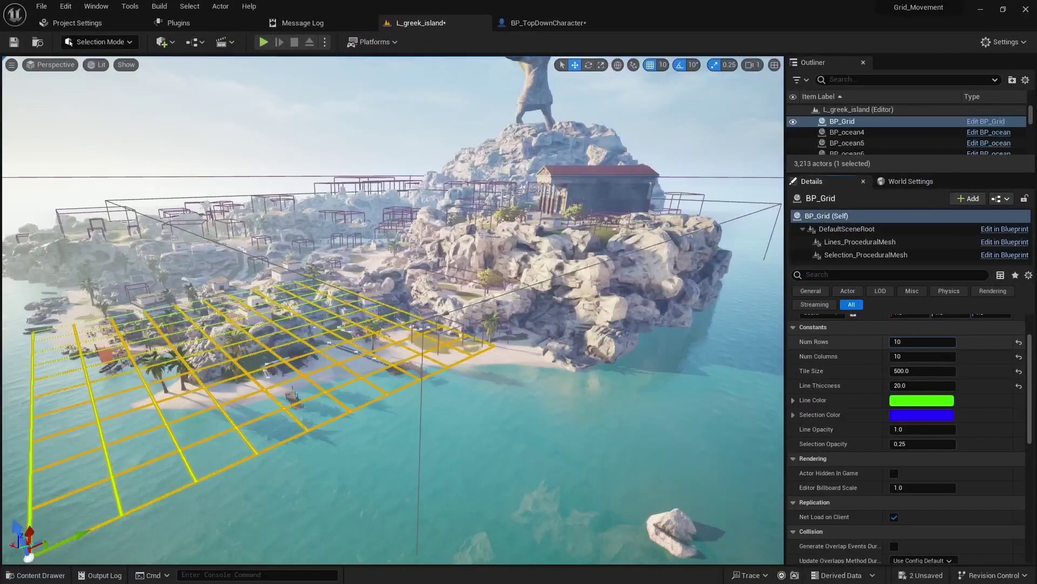
Step: In the Unreal Greek island level, set BP_Grid's Num Rows and Num Columns to 200 and lower its Line Opacity
{"action": "left_click_drag", "start_coordinate": [908, 342], "coordinate": [951, 385]}
{"action": "left_click", "coordinate": [902, 342]}
{"action": "type", "text": "200"}
{"action": "key", "text": "Tab"}
{"action": "type", "text": "200"}
{"action": "key", "text": "Tab"}
{"action": "left_click_drag", "start_coordinate": [924, 429], "coordinate": [907, 429]}
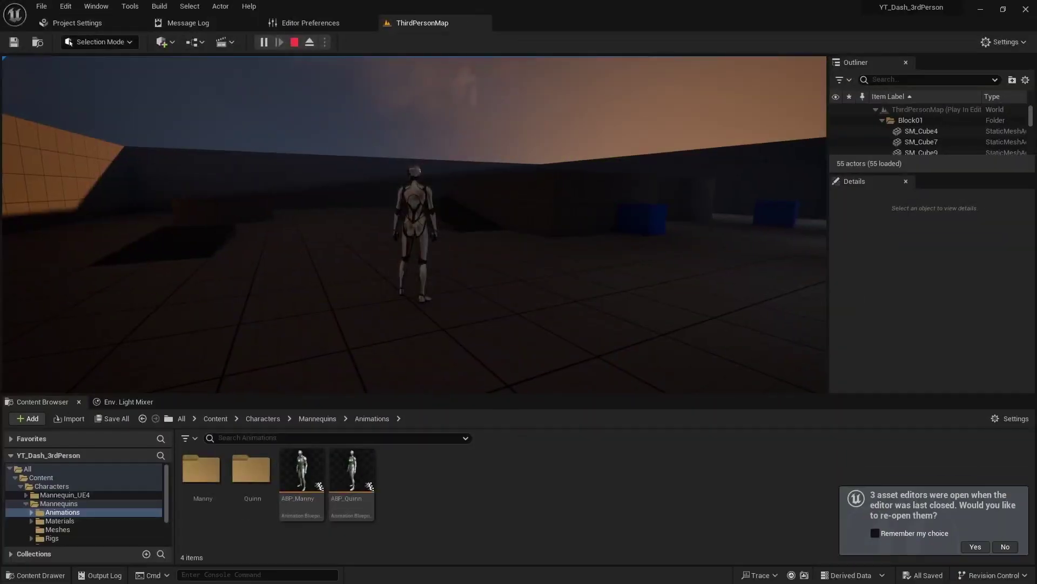
Step: Play-test the third-person character's dash repeatedly while running through the ThirdPersonMap level
{"action": "key", "text": "shift"}
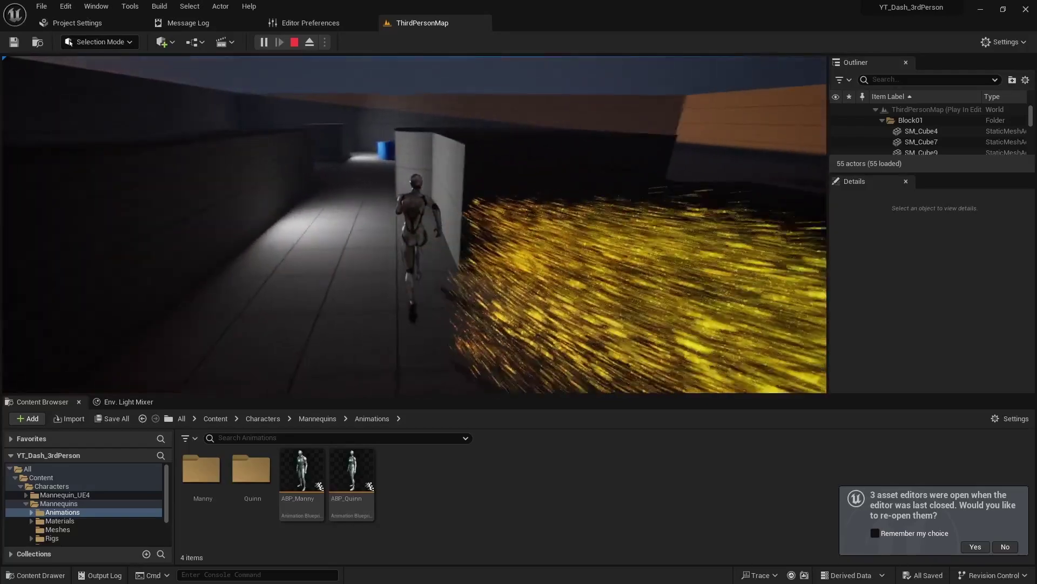
{"action": "key", "text": "shift"}
{"action": "key", "text": "shift"}
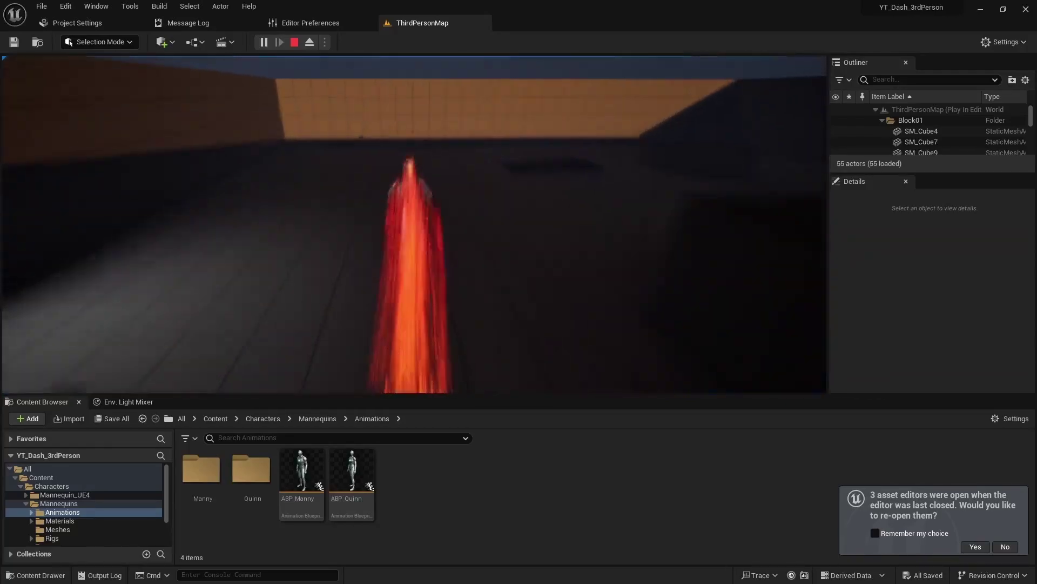
{"action": "key", "text": "shift"}
{"action": "key", "text": "shift"}
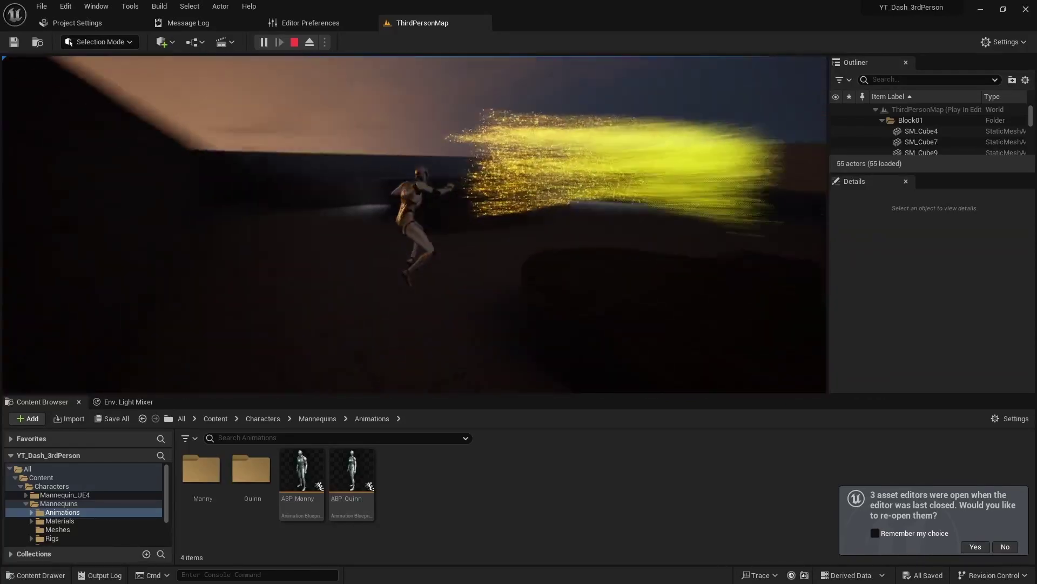
{"action": "key", "text": "shift"}
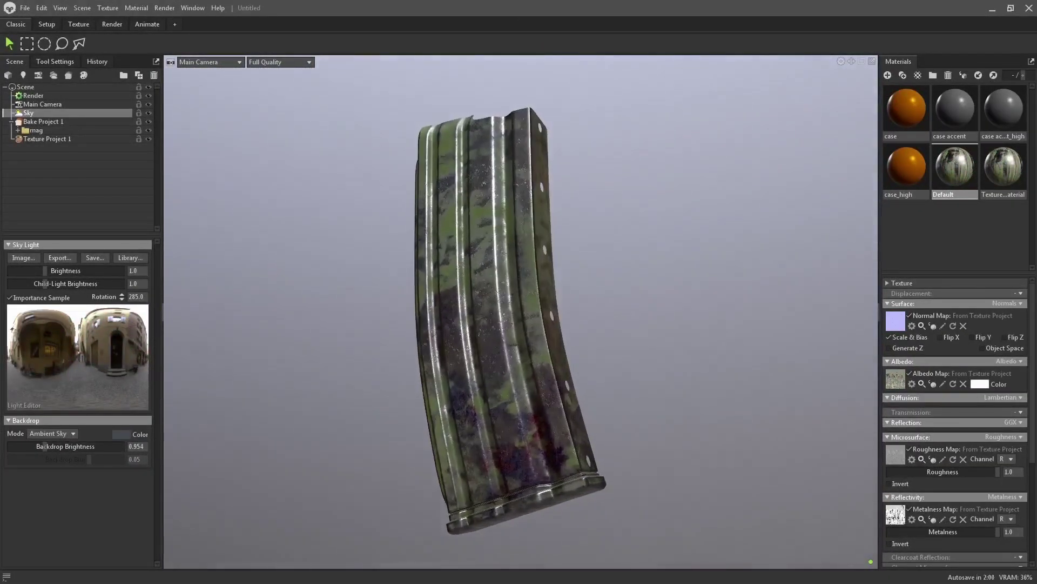
Step: Switch to the Toolbag scene and rotate the sky lighting around the magazine model
{"action": "left_click_drag", "start_coordinate": [806, 424], "coordinate": [443, 412], "text": "shift"}
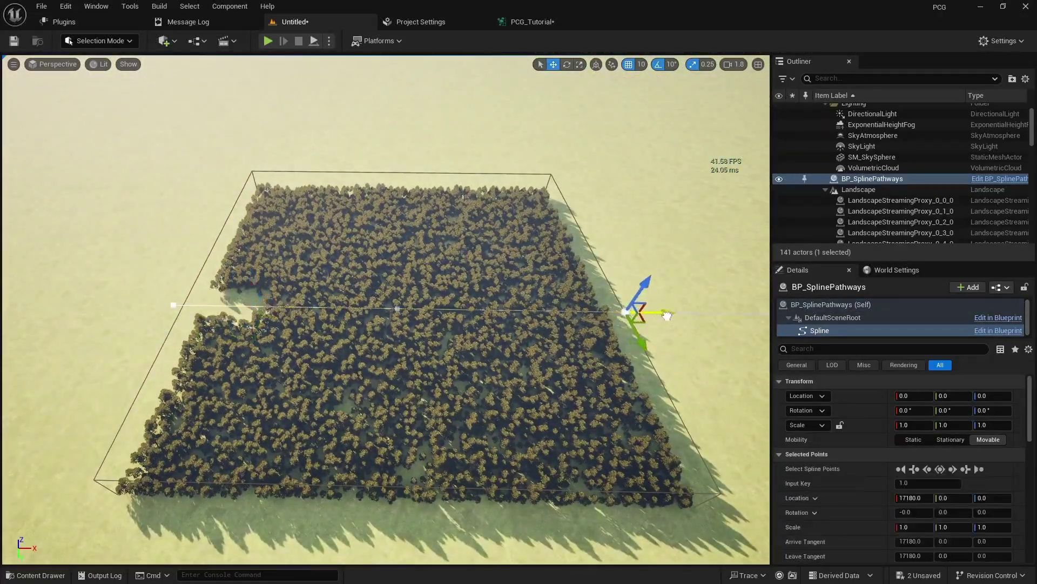
Step: In Unreal, add three points along the BP_SplinePathways spline, moving them alternately forward and back to zigzag the forest path
{"action": "right_click", "coordinate": [250, 306]}
{"action": "left_click", "coordinate": [278, 325]}
{"action": "left_click_drag", "start_coordinate": [259, 311], "coordinate": [272, 341]}
{"action": "right_click", "coordinate": [325, 329]}
{"action": "left_click", "coordinate": [350, 347]}
{"action": "left_click_drag", "start_coordinate": [334, 333], "coordinate": [346, 241]}
{"action": "right_click", "coordinate": [449, 266]}
{"action": "left_click", "coordinate": [486, 285]}
{"action": "left_click_drag", "start_coordinate": [449, 266], "coordinate": [410, 372]}
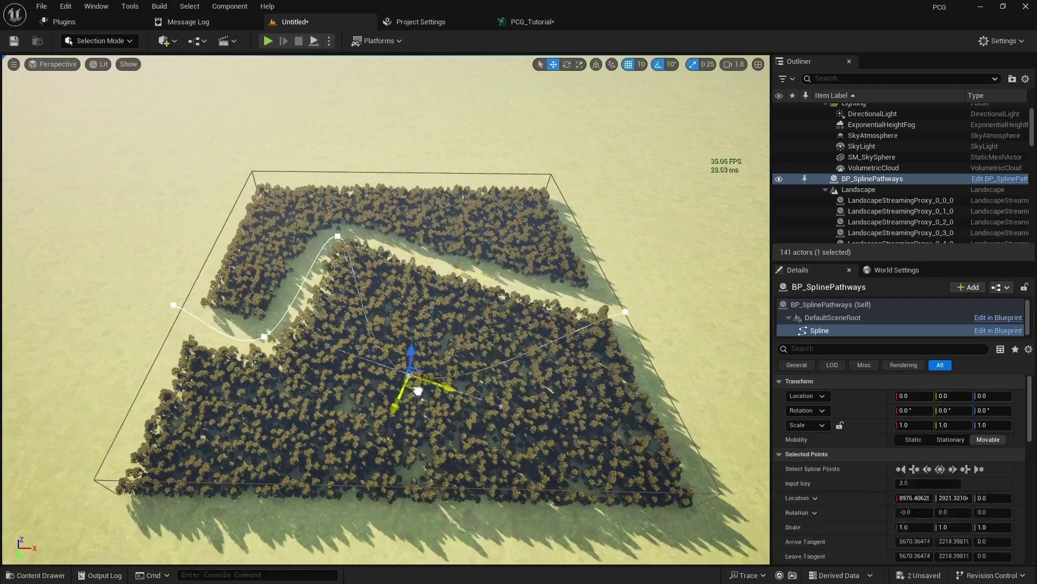
Step: Add two more points toward the far end of the spline, moving one to the back and one to the front
{"action": "right_click", "coordinate": [486, 373]}
{"action": "left_click", "coordinate": [543, 393]}
{"action": "left_click_drag", "start_coordinate": [486, 361], "coordinate": [485, 234]}
{"action": "right_click", "coordinate": [556, 253]}
{"action": "left_click", "coordinate": [594, 273]}
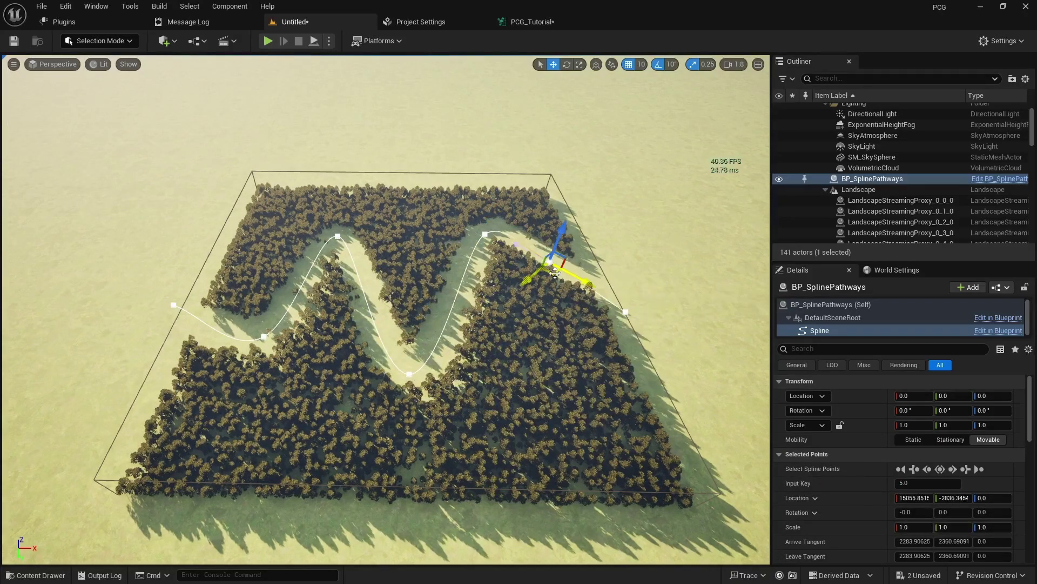
{"action": "left_click_drag", "start_coordinate": [556, 253], "coordinate": [540, 389]}
{"action": "left_click", "coordinate": [684, 393]}
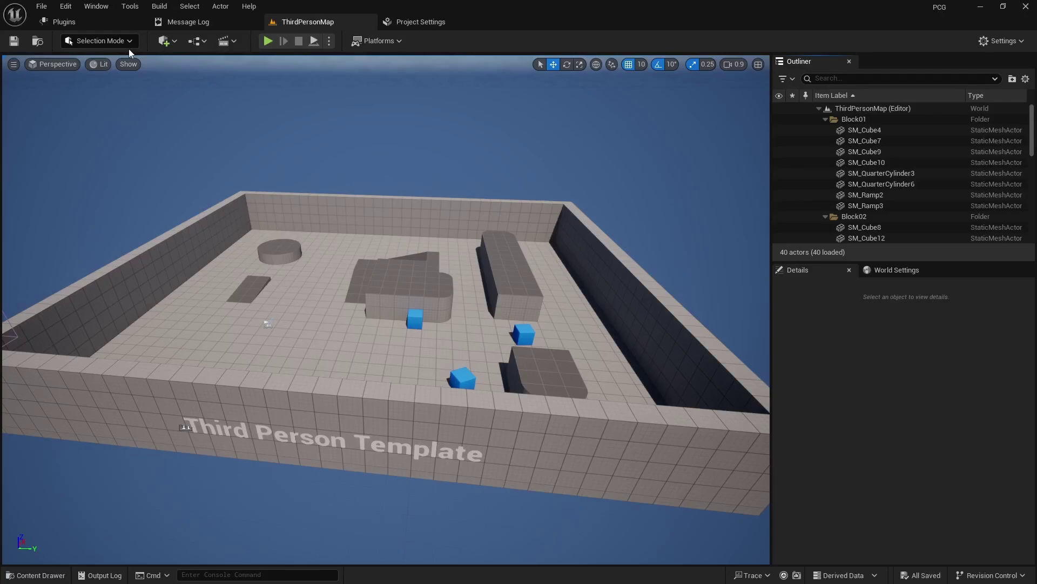
Step: Check the Procedural Content Generation Framework (PCG) plugin in the plugin list and return to the ThirdPersonMap level
{"action": "left_click", "coordinate": [73, 27]}
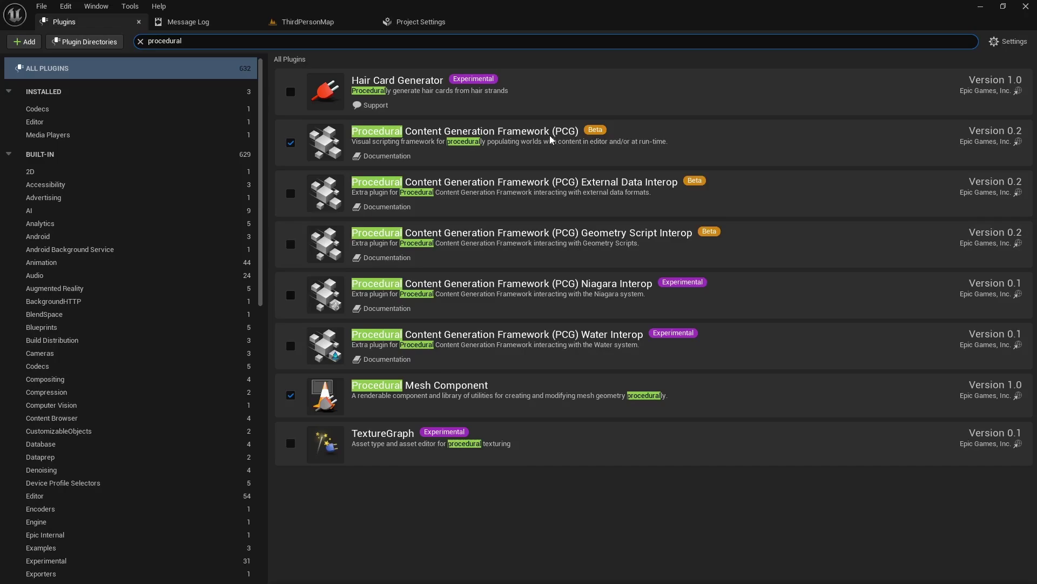
{"action": "left_click", "coordinate": [312, 22]}
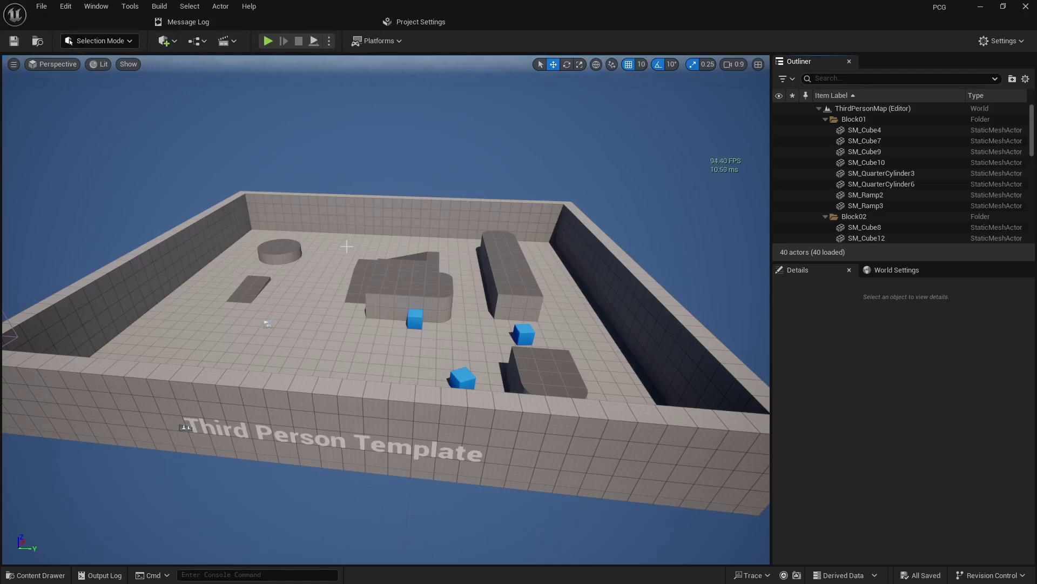
Step: Create a new level from the Open World template
{"action": "left_click", "coordinate": [42, 7]}
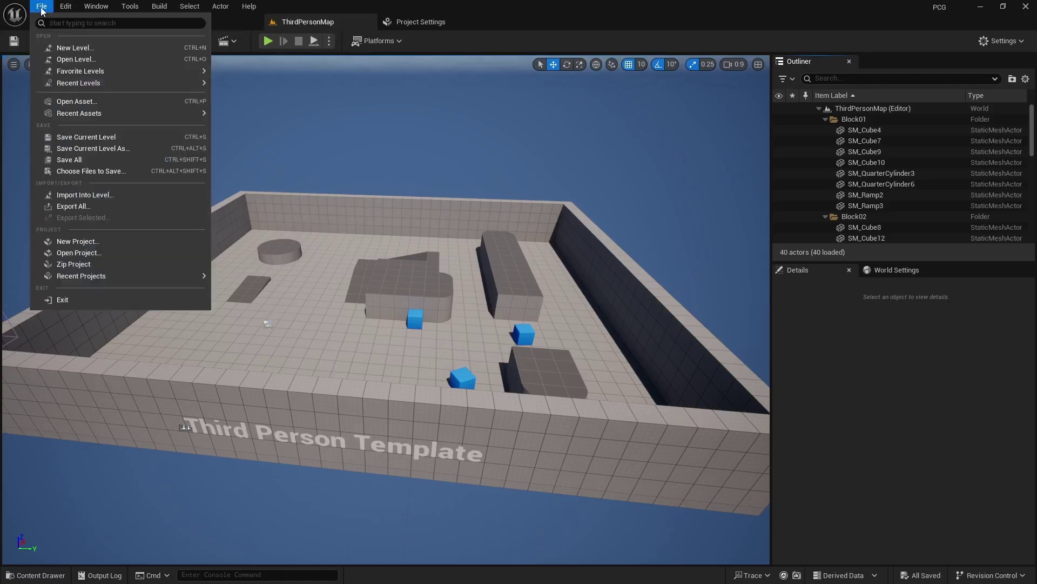
{"action": "left_click", "coordinate": [74, 46]}
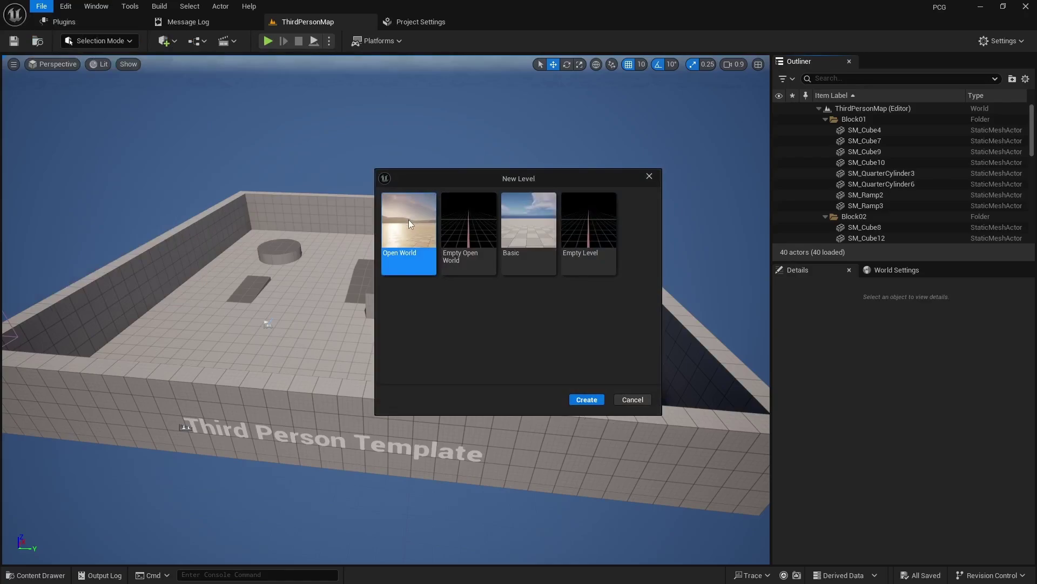
{"action": "left_click", "coordinate": [587, 399]}
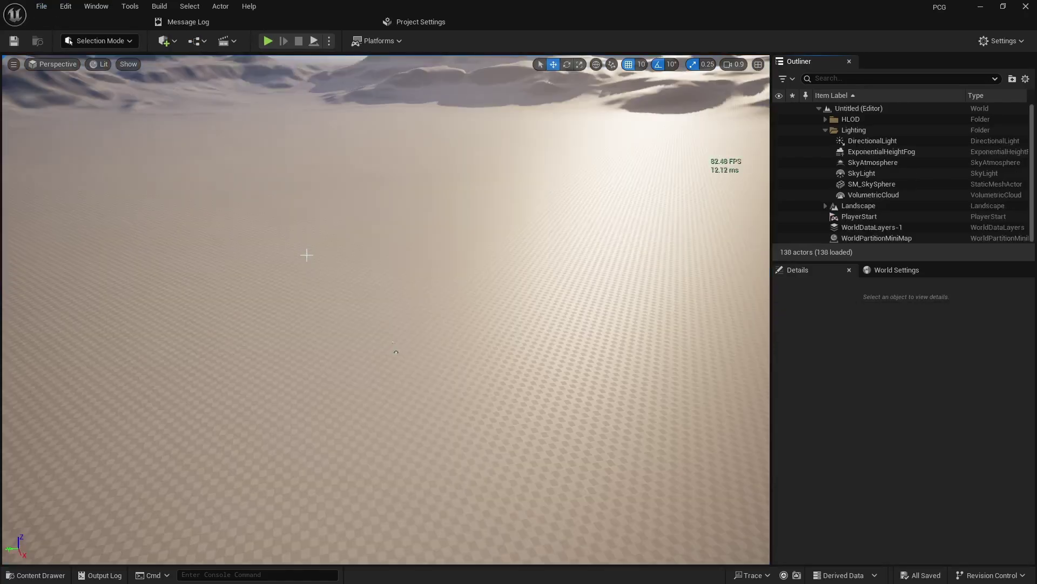
Step: Assign the M_Ground_Grass material to the Landscape as its Landscape Material
{"action": "left_click", "coordinate": [860, 209]}
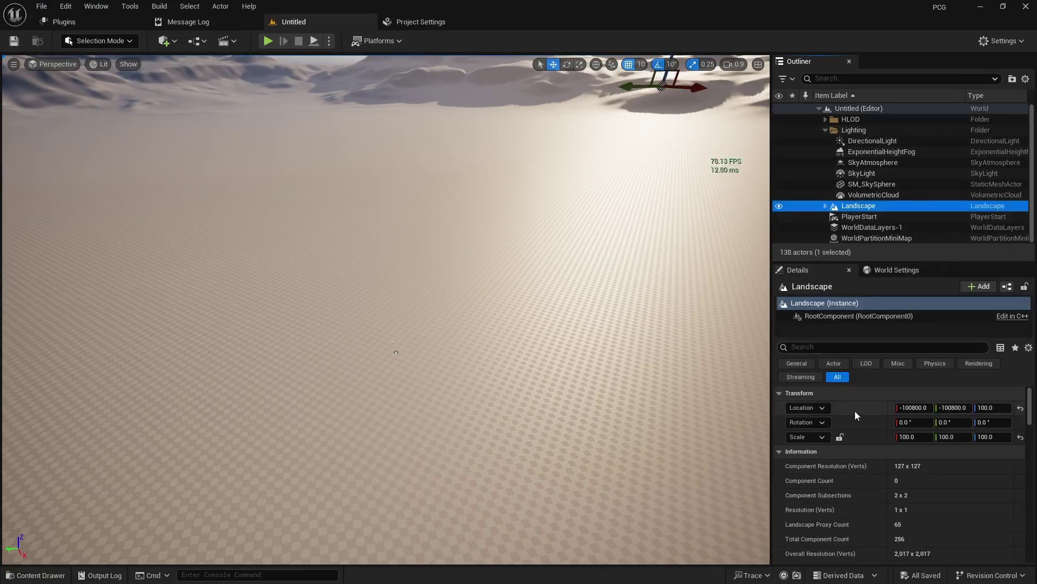
{"action": "scroll", "coordinate": [854, 411], "scroll_direction": "down", "scroll_amount": 5}
{"action": "left_click", "coordinate": [939, 479]}
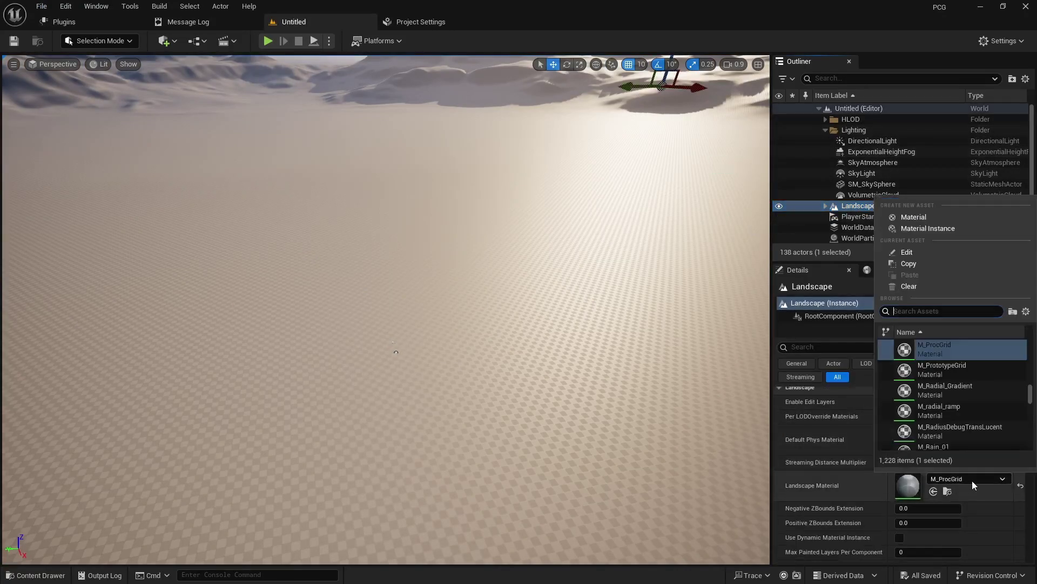
{"action": "type", "text": "grass"}
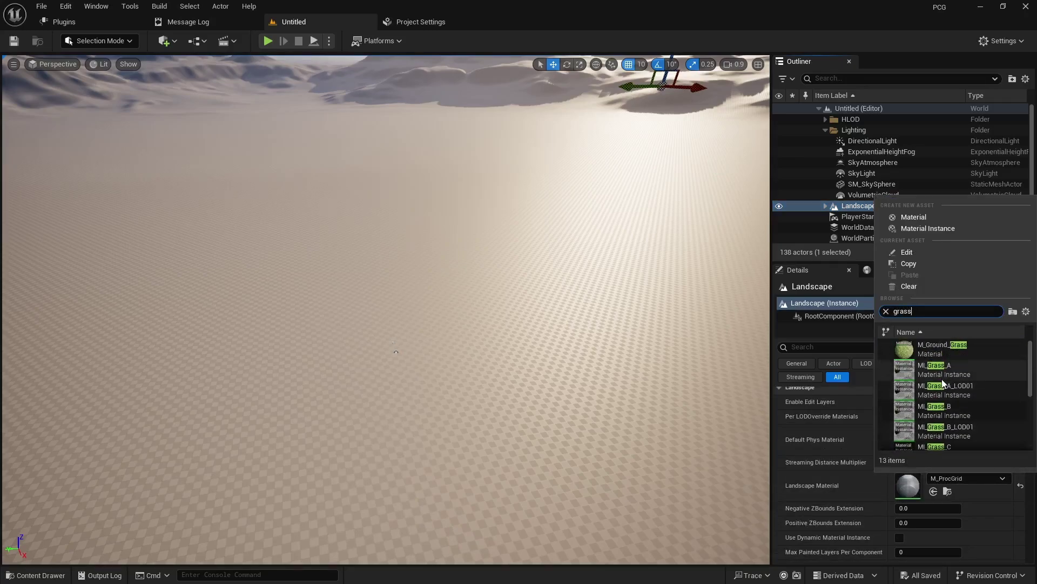
{"action": "left_click", "coordinate": [944, 351]}
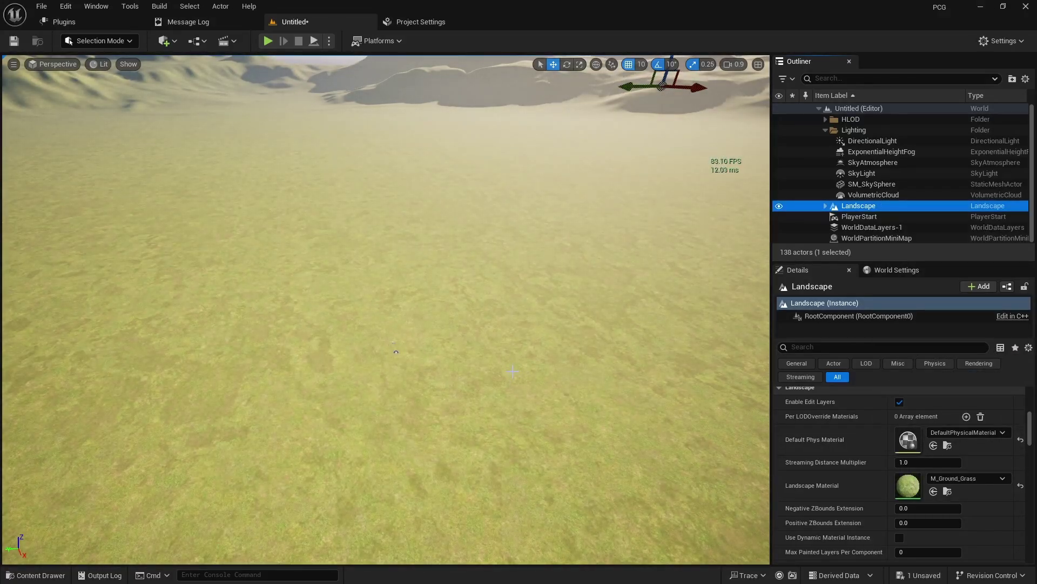
Step: Create a PCG Graph named PCG_Tutorial in the _PCG_Splines folder
{"action": "key", "text": "ctrl+space"}
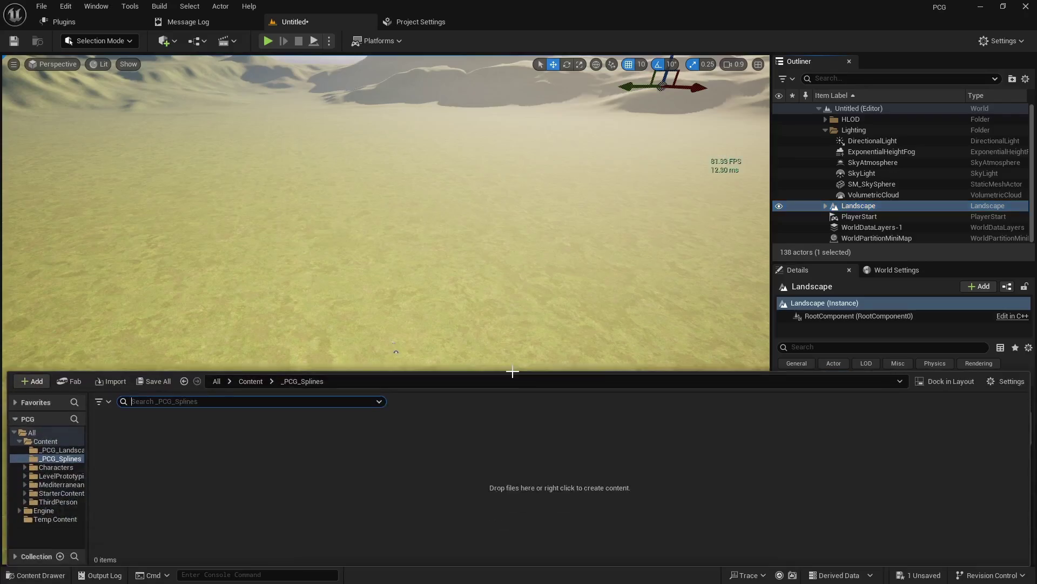
{"action": "right_click", "coordinate": [196, 451]}
{"action": "mouse_move", "coordinate": [237, 528]}
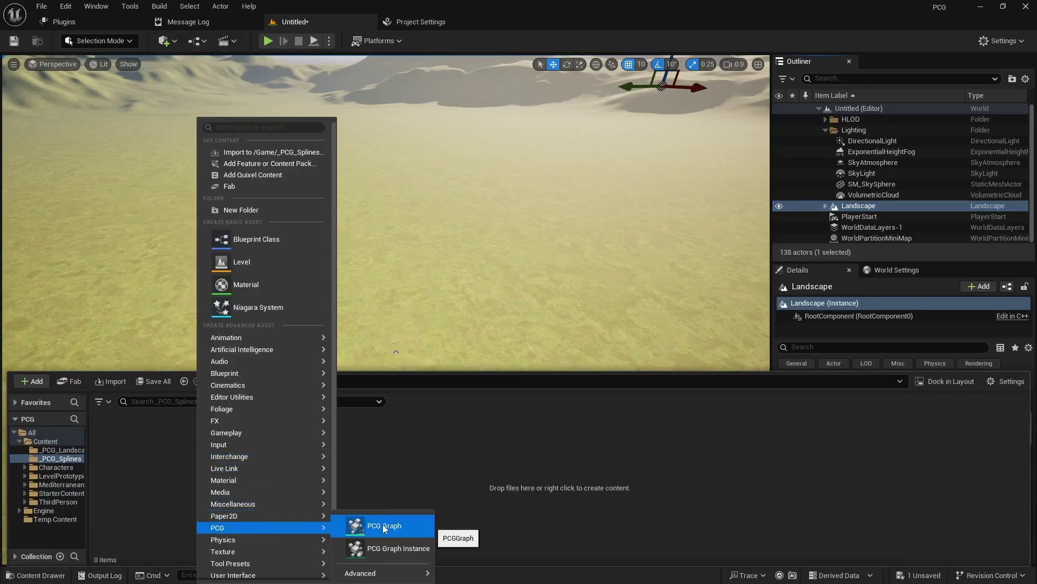
{"action": "left_click", "coordinate": [386, 526]}
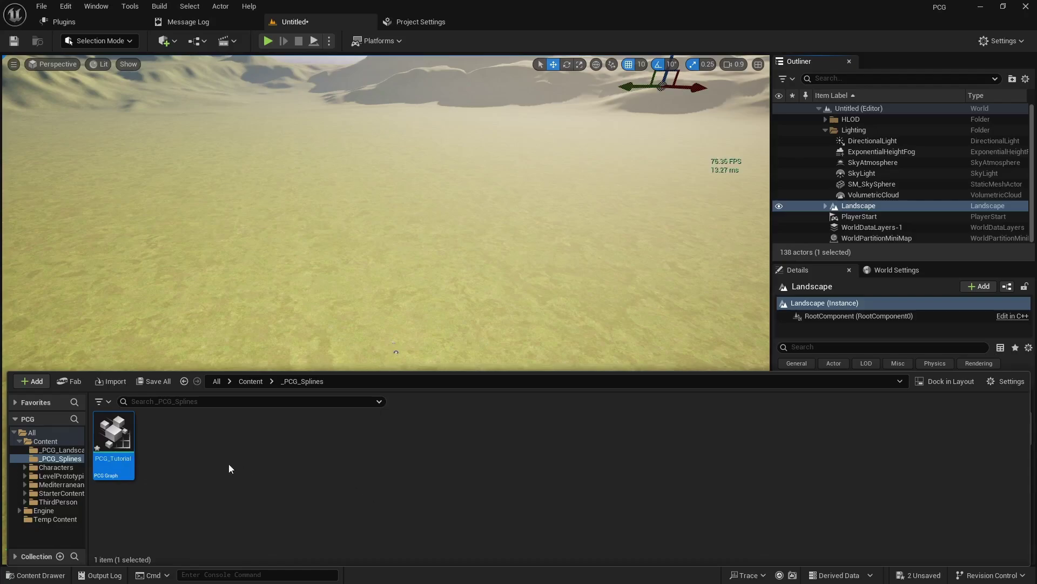
Step: Place the PCG_Tutorial graph on the grass landscape as a volume and bring its transform properties into view
{"action": "left_click_drag", "start_coordinate": [113, 439], "coordinate": [359, 338]}
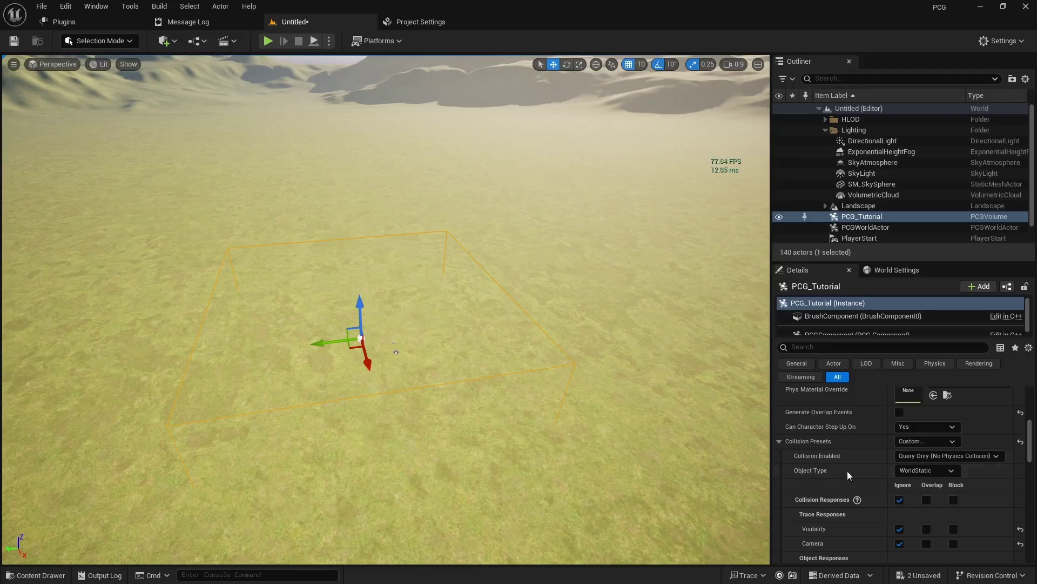
{"action": "scroll", "coordinate": [905, 465], "scroll_direction": "up", "scroll_amount": 8}
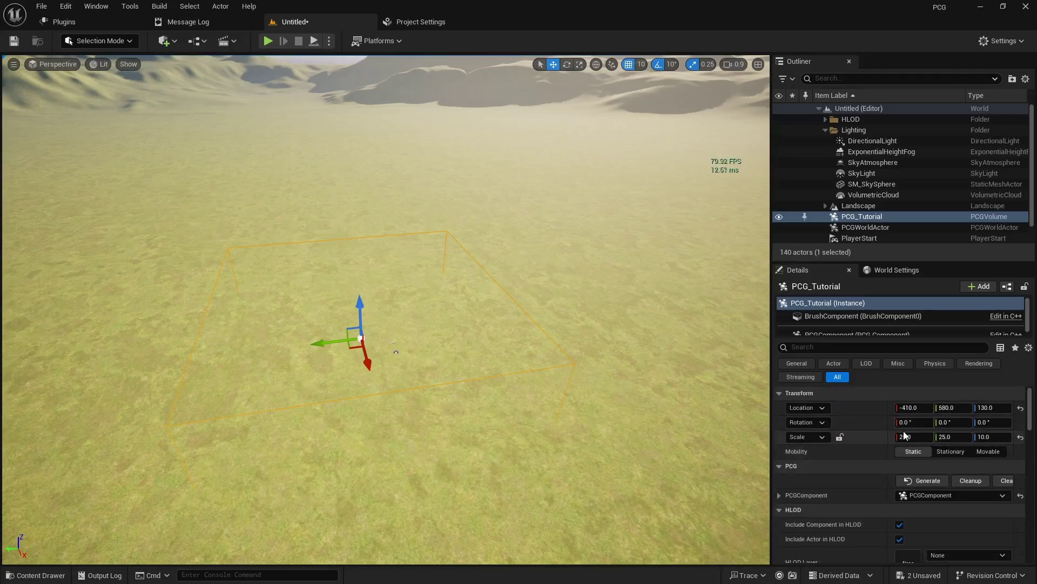
{"action": "right_click_drag", "start_coordinate": [519, 313], "coordinate": [382, 403]}
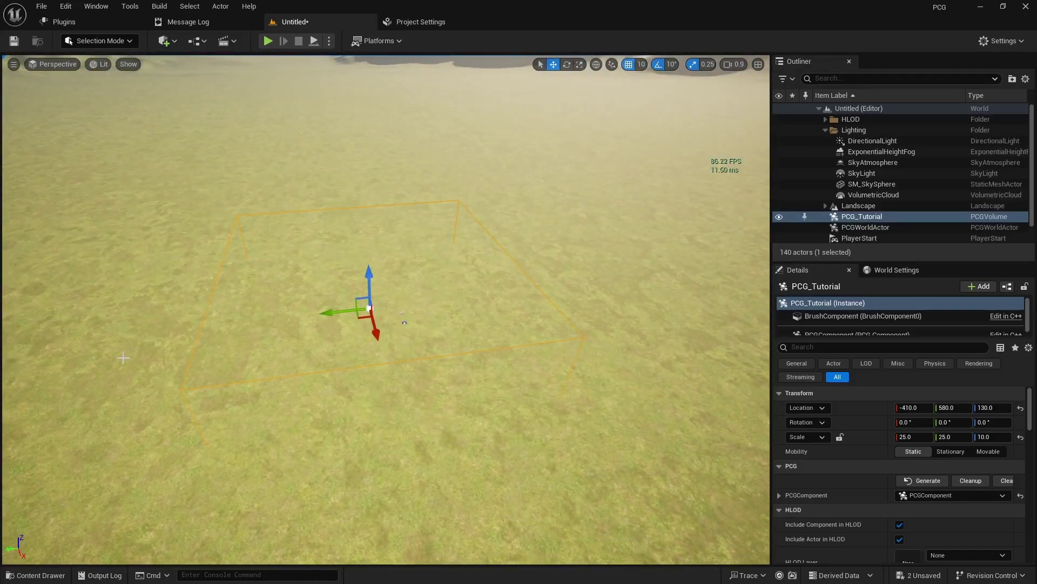
Step: Create an Actor blueprint named BP_SplinePathways in the _PCG_Splines folder and open it for editing
{"action": "key", "text": "ctrl+space"}
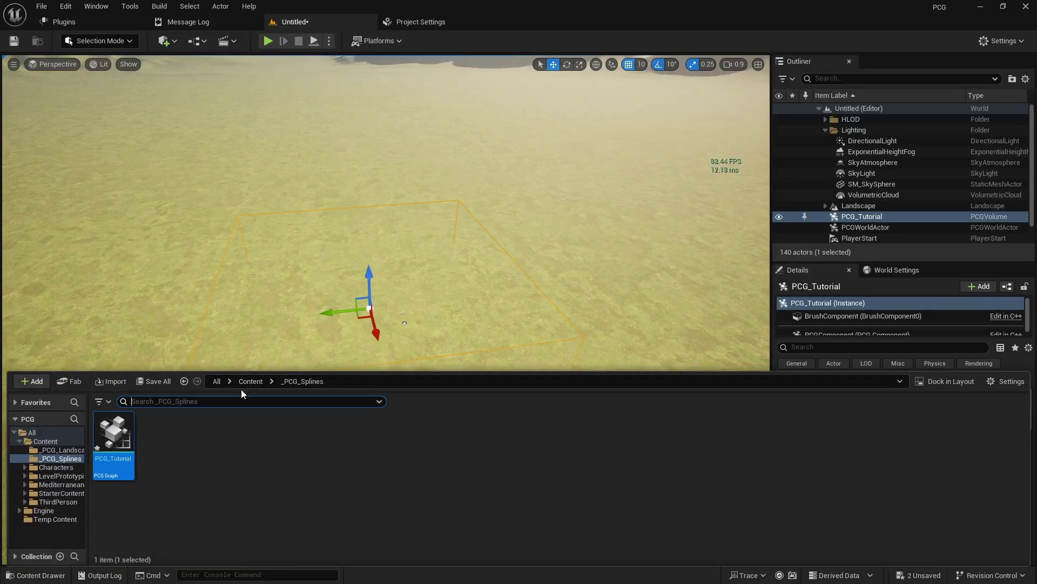
{"action": "right_click", "coordinate": [206, 464]}
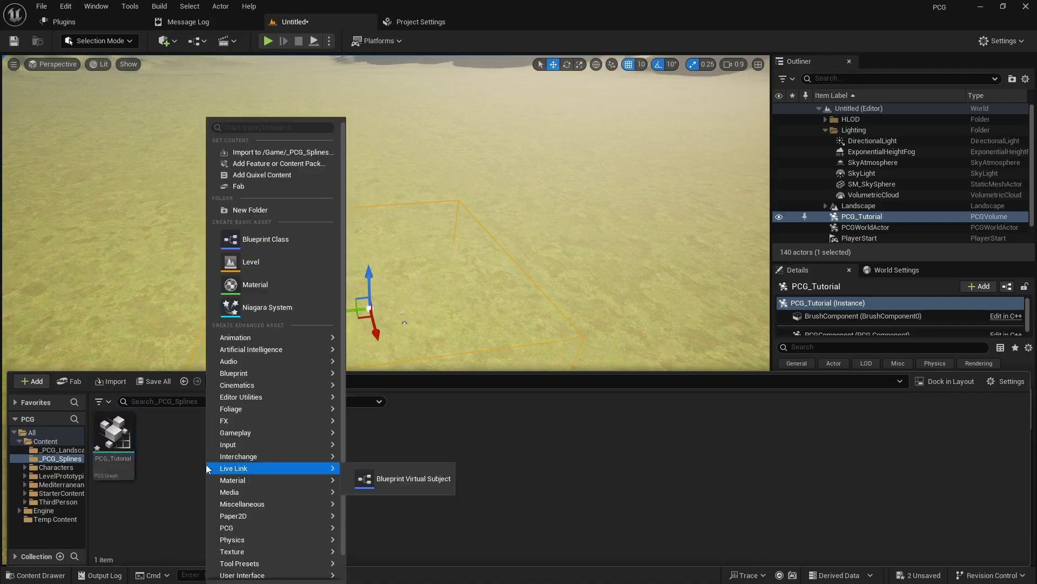
{"action": "left_click", "coordinate": [256, 243]}
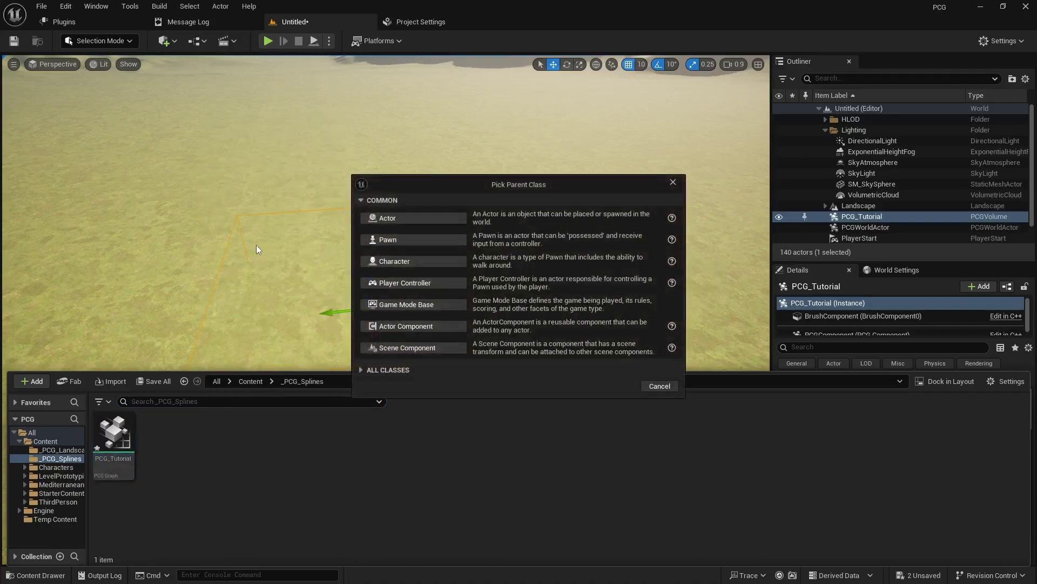
{"action": "left_click", "coordinate": [393, 219]}
{"action": "type", "text": "BP_SplinePathways"}
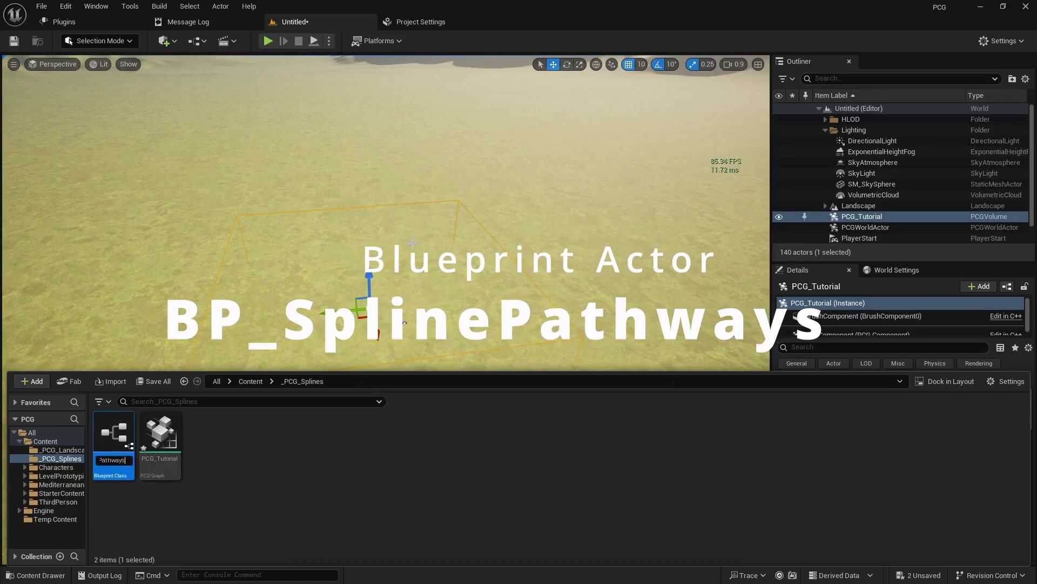
{"action": "key", "text": "Return"}
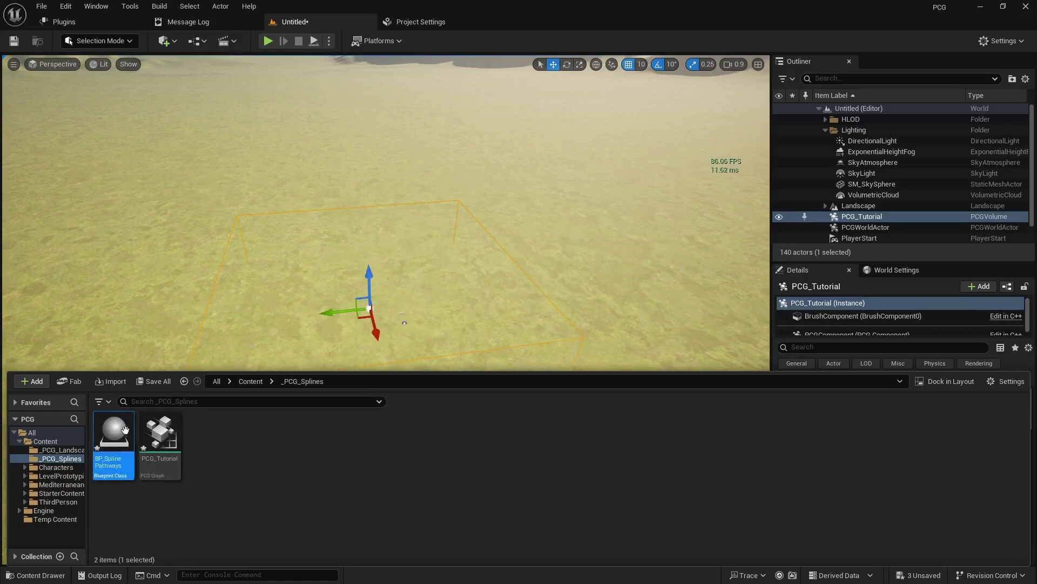
{"action": "double_click", "coordinate": [113, 438]}
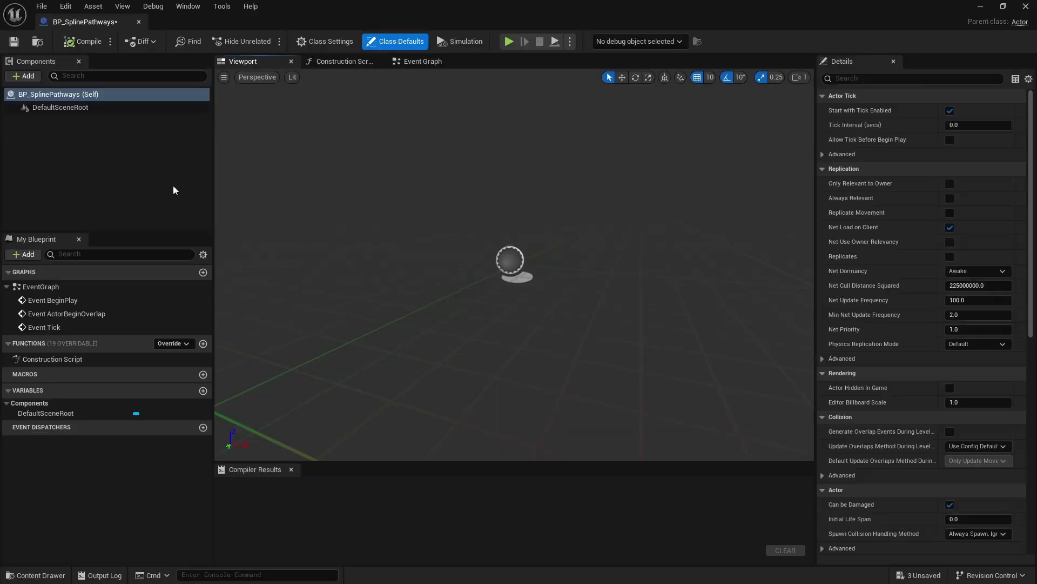
Step: Add a Spline component to the BP_SplinePathways blueprint, compile and save it, and close its editor
{"action": "left_click", "coordinate": [25, 78]}
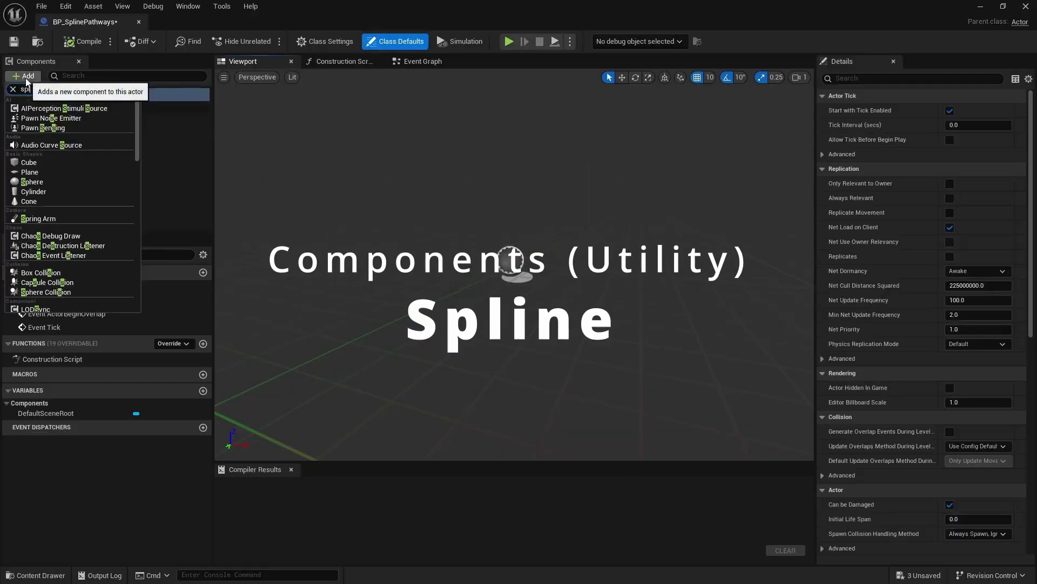
{"action": "type", "text": "spline"}
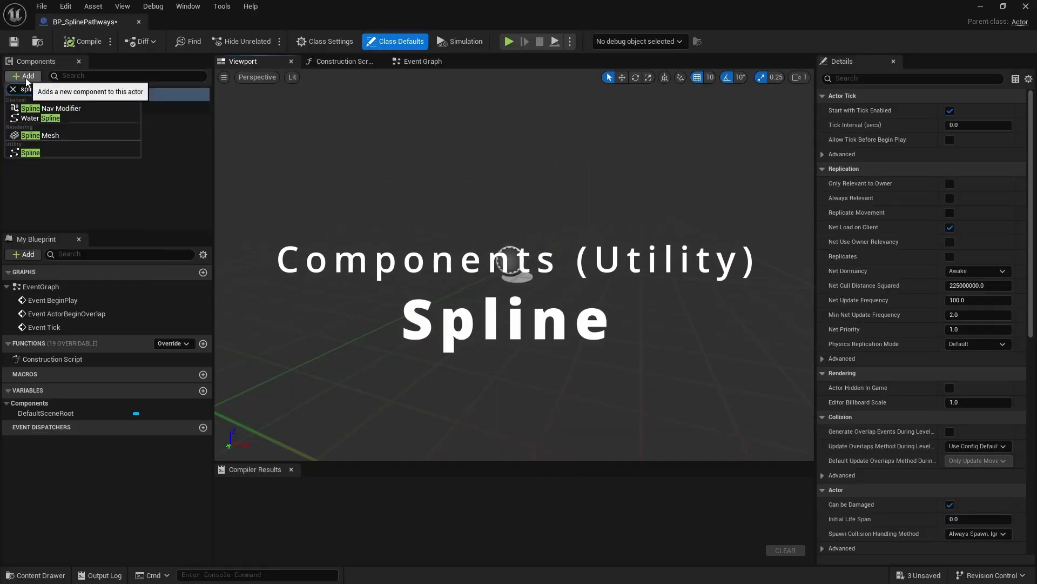
{"action": "left_click", "coordinate": [36, 153]}
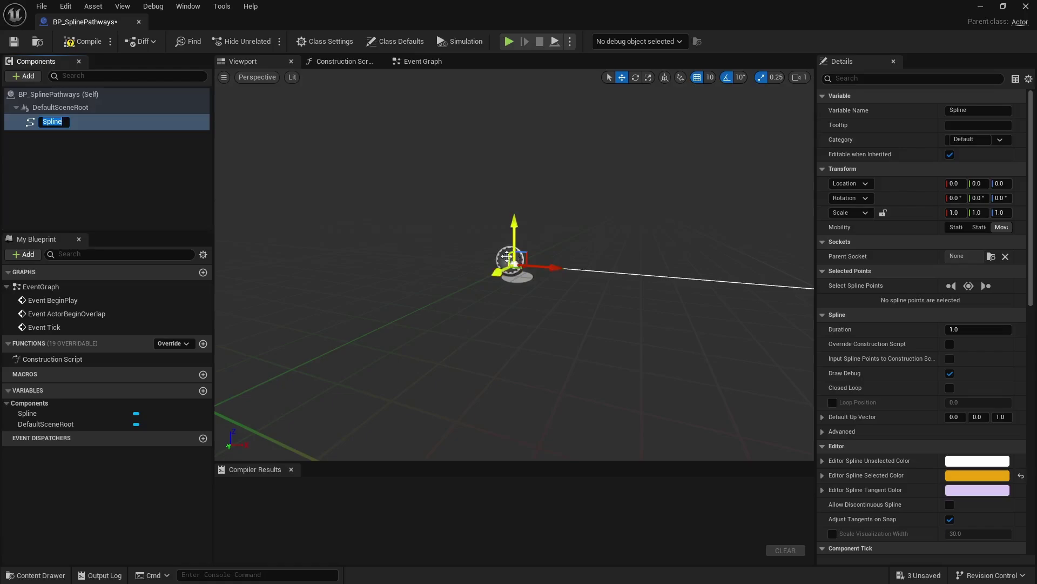
{"action": "left_click", "coordinate": [81, 41]}
{"action": "left_click", "coordinate": [16, 43]}
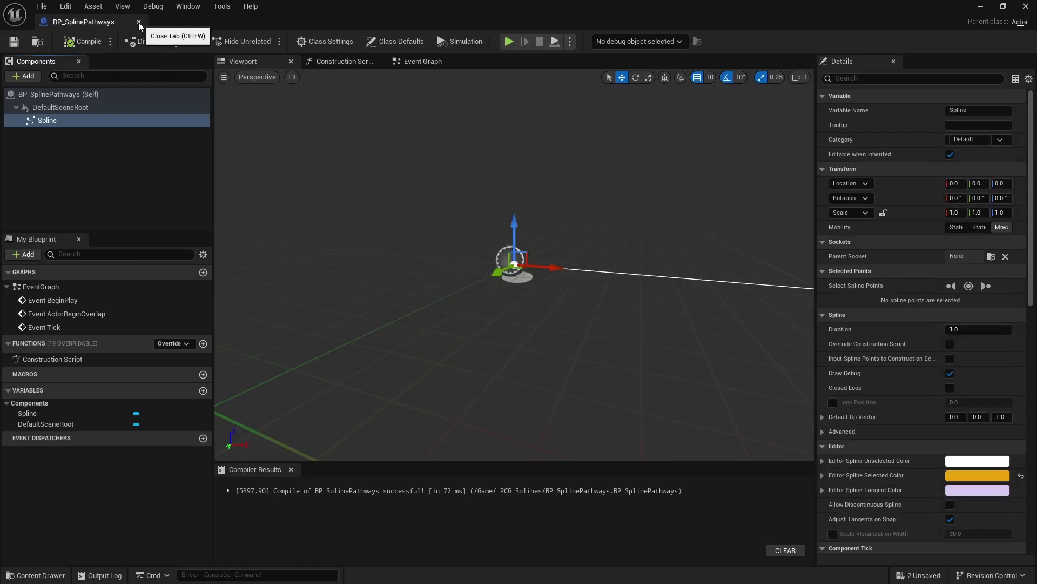
{"action": "left_click", "coordinate": [139, 23]}
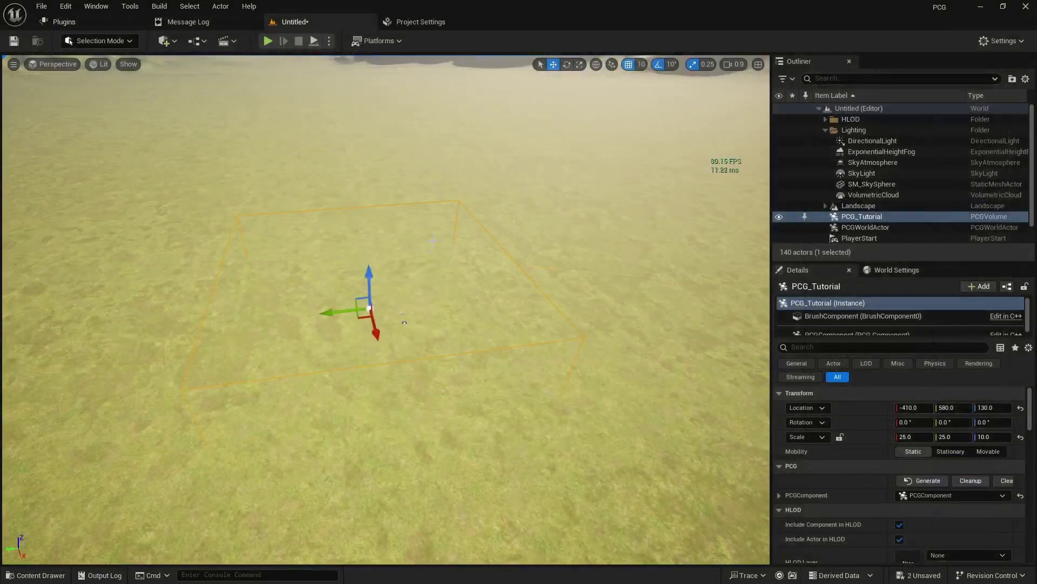
Step: Open the PCG_Tutorial graph from the _PCG_Splines folder and dock its editor alongside the other open editors
{"action": "key", "text": "ctrl"}
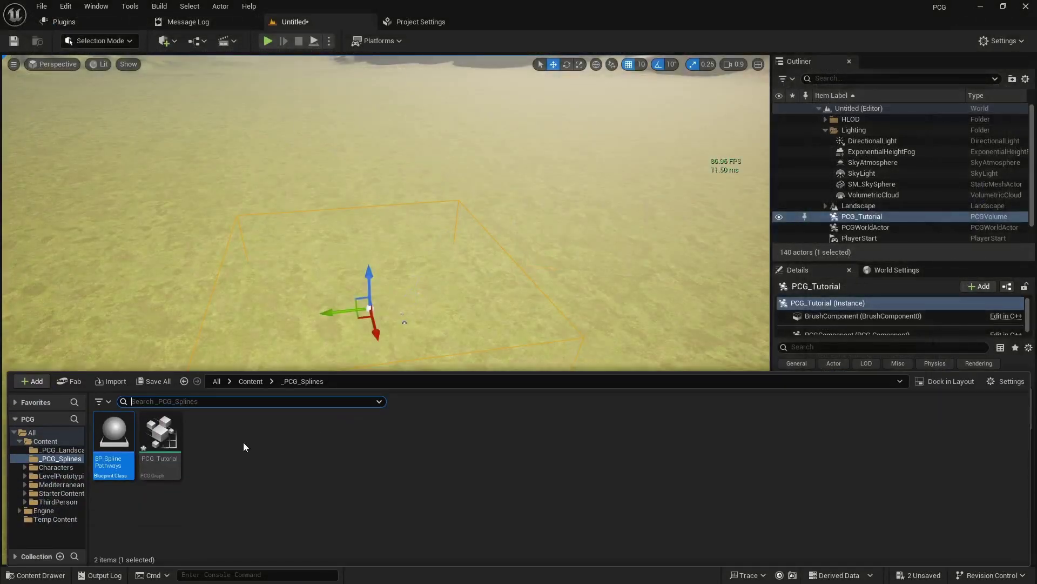
{"action": "double_click", "coordinate": [167, 434]}
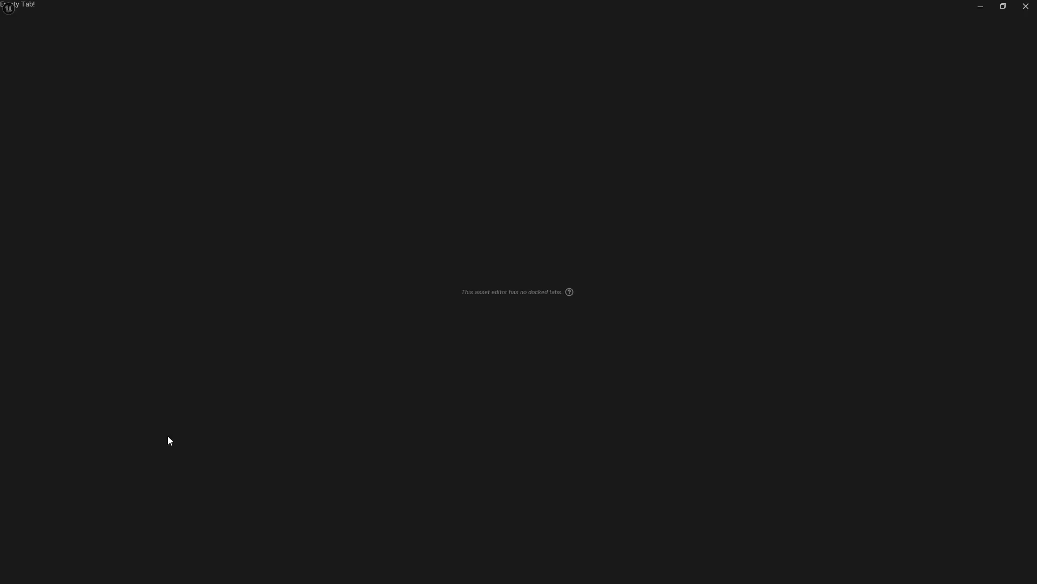
{"action": "left_click_drag", "start_coordinate": [98, 28], "coordinate": [519, 23]}
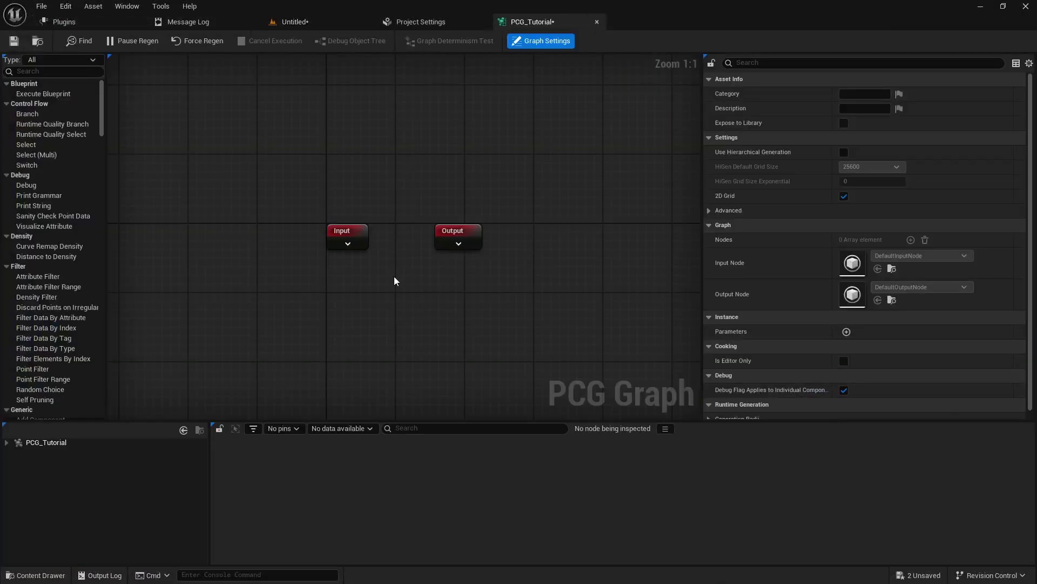
{"action": "right_click_drag", "start_coordinate": [386, 304], "coordinate": [411, 241]}
{"action": "left_click", "coordinate": [302, 21]}
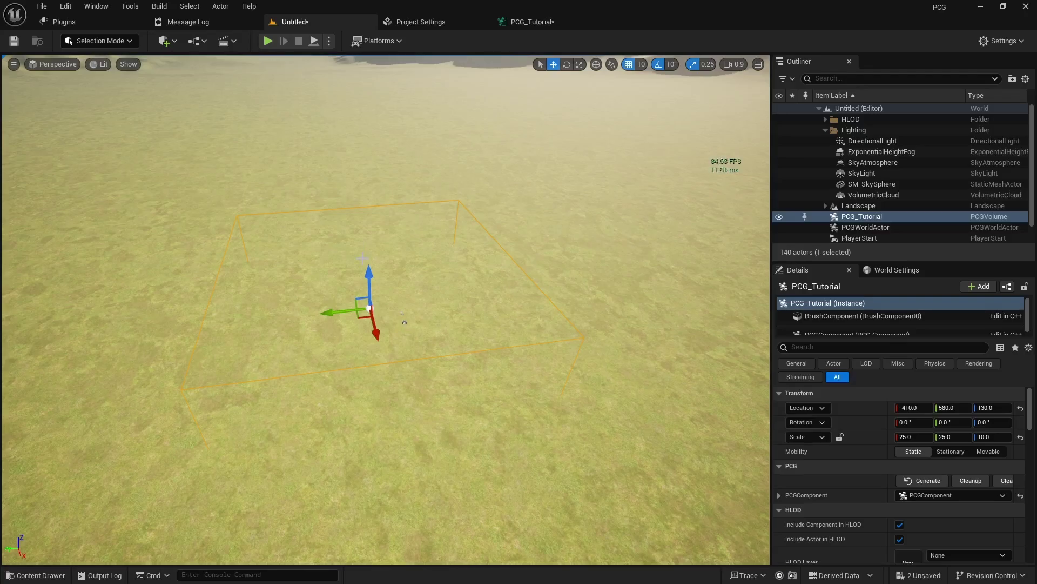
{"action": "left_click", "coordinate": [528, 21]}
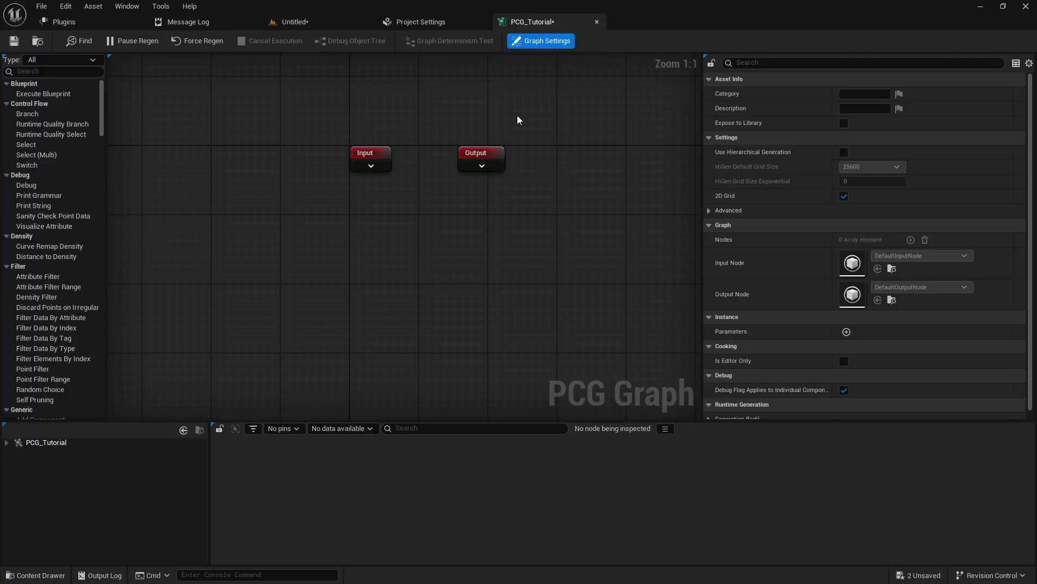
Step: Add a Get Landscape Data node to the graph and connect its output to the Surface input of a new Surface Sampler node
{"action": "right_click", "coordinate": [260, 238]}
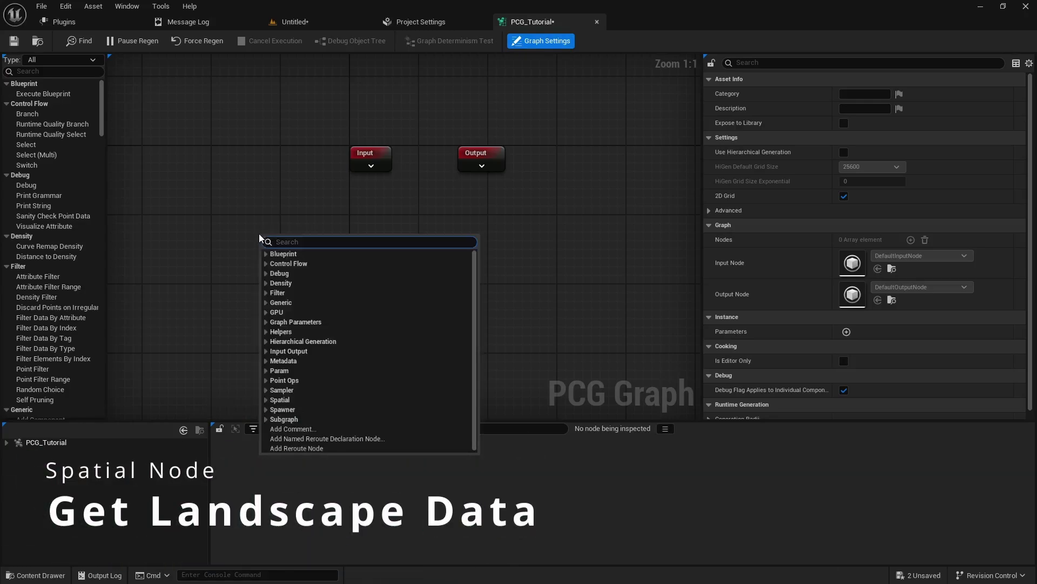
{"action": "type", "text": "get lands"}
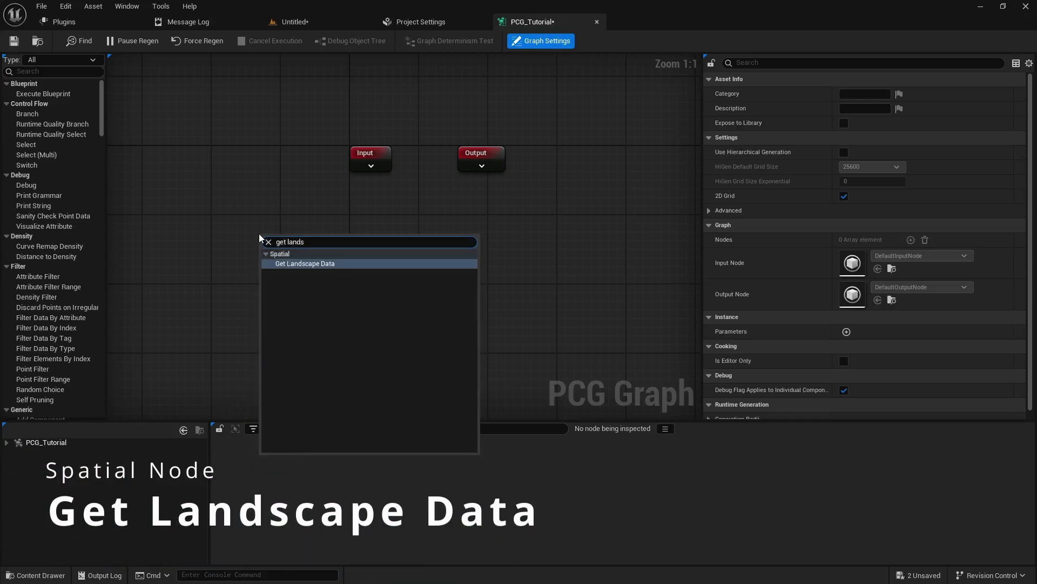
{"action": "left_click", "coordinate": [324, 268]}
{"action": "left_click_drag", "start_coordinate": [309, 246], "coordinate": [332, 251]}
{"action": "type", "text": "surface"}
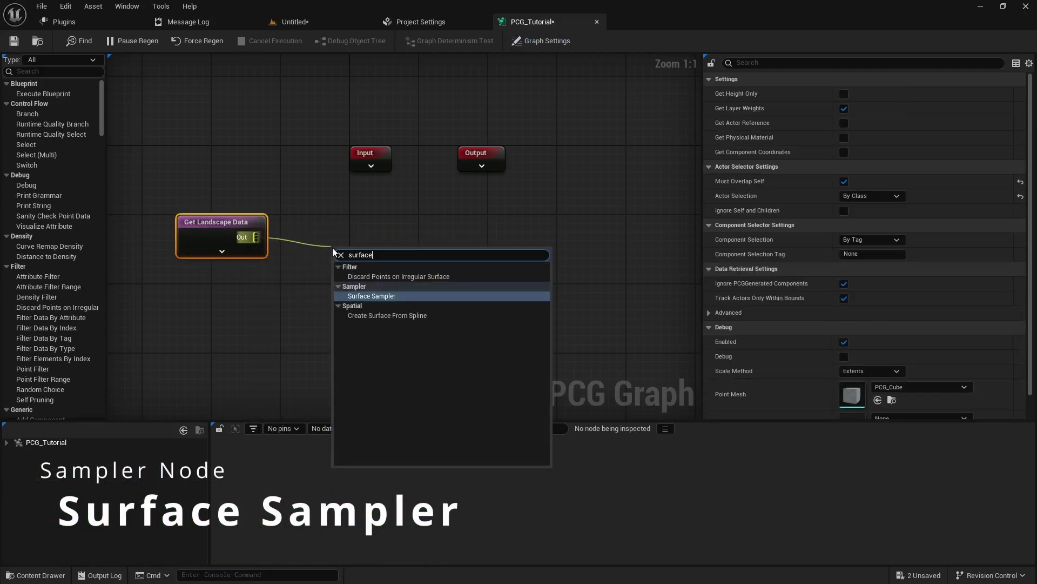
{"action": "key", "text": "Return"}
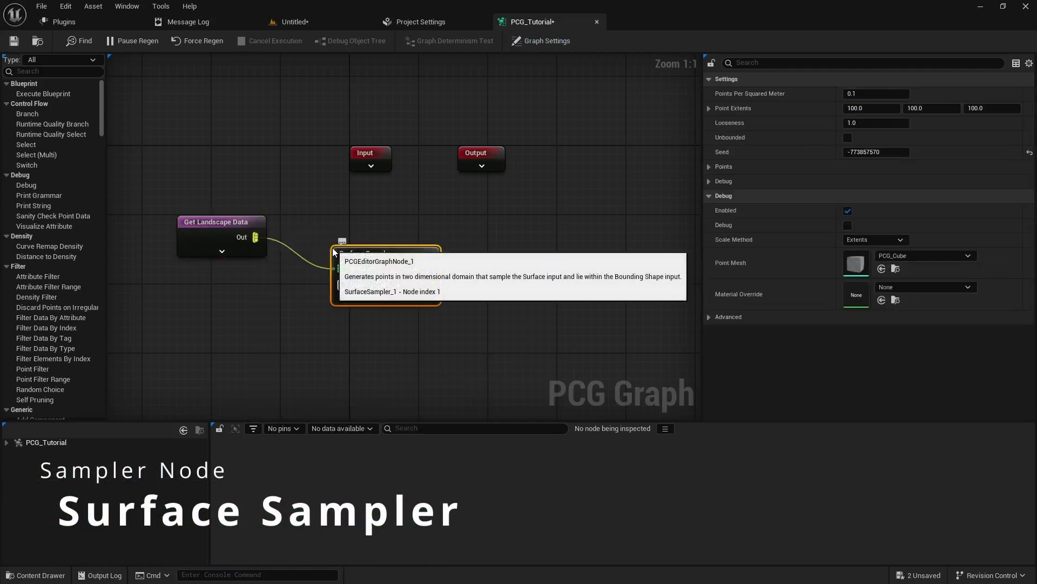
{"action": "left_click_drag", "start_coordinate": [381, 253], "coordinate": [346, 227]}
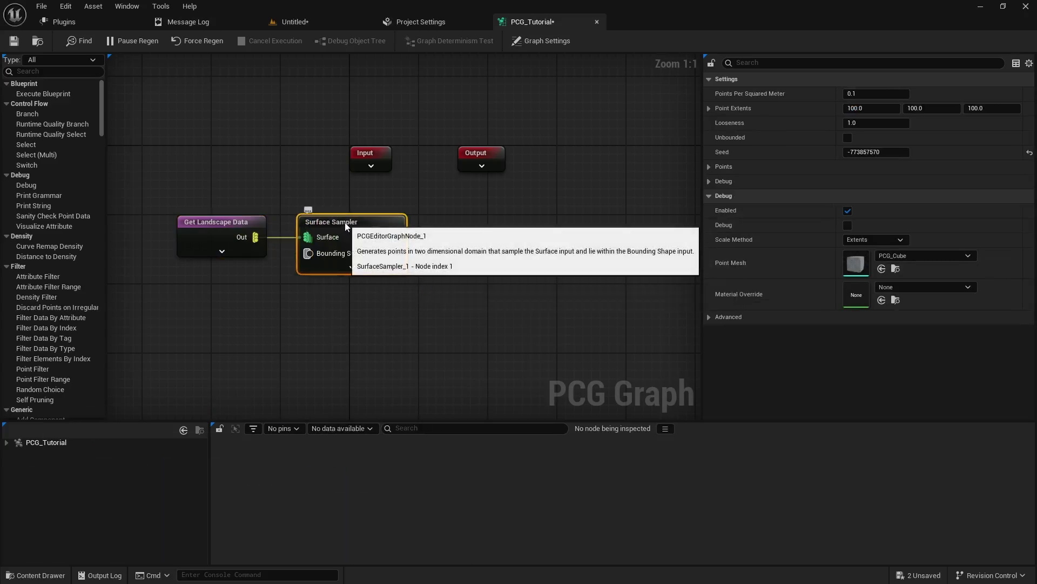
Step: Temporarily enable debug display on the Surface Sampler node and examine its sampled points in the level
{"action": "key", "text": "d"}
{"action": "left_click", "coordinate": [292, 21]}
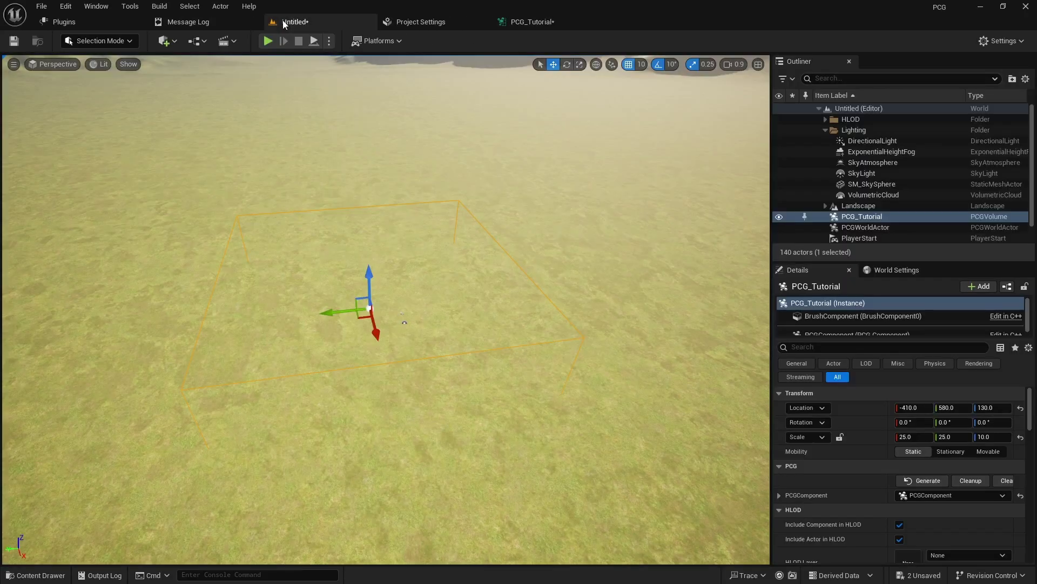
{"action": "right_click_drag", "start_coordinate": [410, 331], "coordinate": [425, 358]}
{"action": "key", "text": "w"}
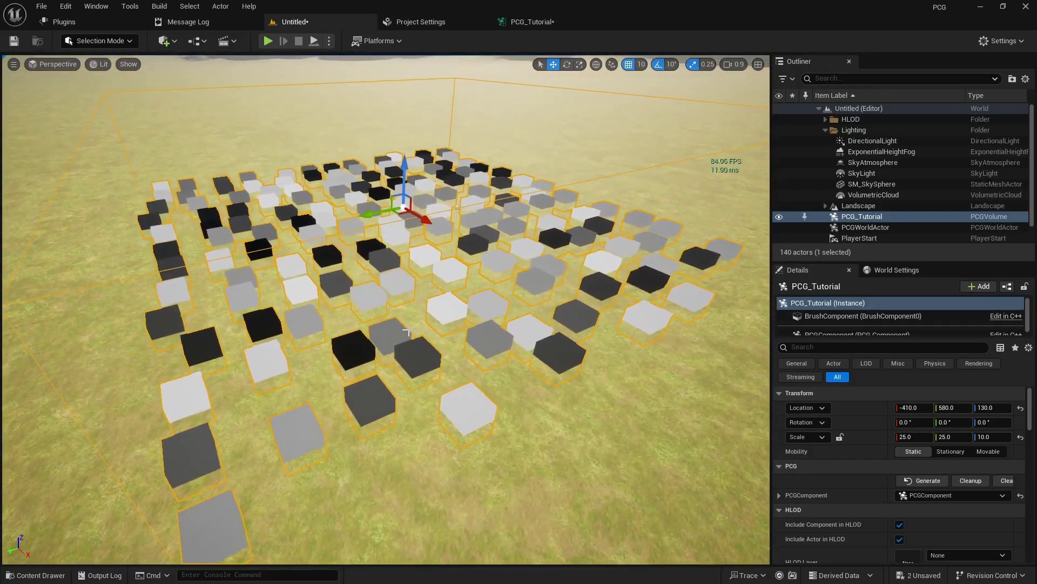
{"action": "left_click", "coordinate": [532, 22]}
{"action": "key", "text": "d"}
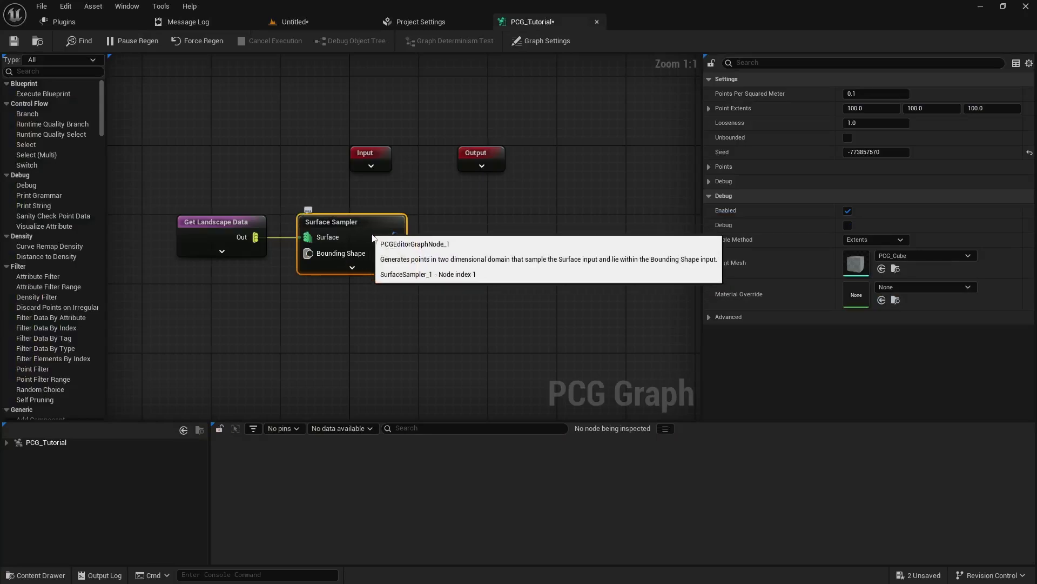
Step: Chain a Transform Points node and a Static Mesh Spawner node after the Surface Sampler's output
{"action": "left_click_drag", "start_coordinate": [395, 237], "coordinate": [466, 241]}
{"action": "type", "text": "transform"}
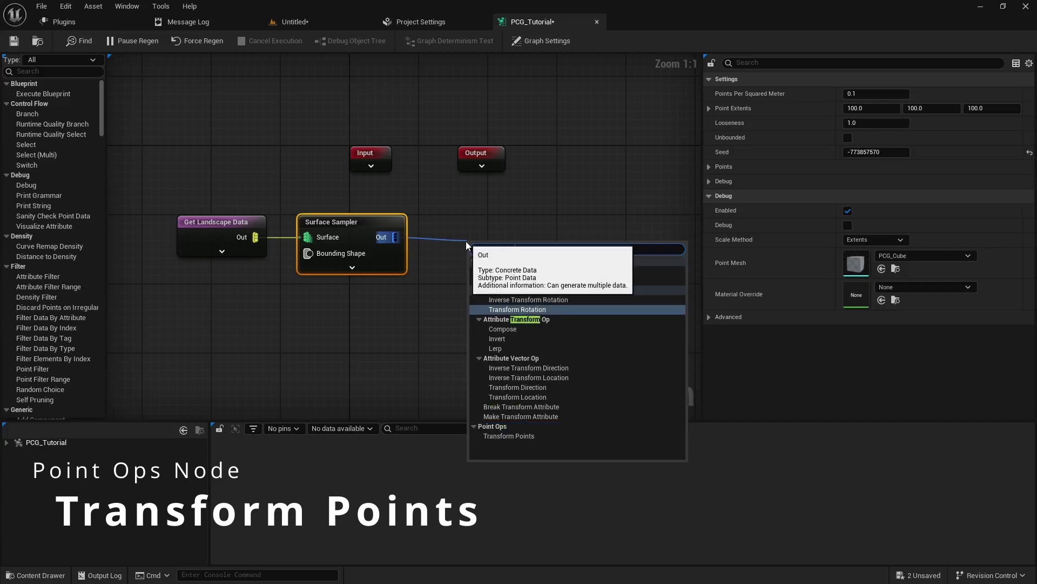
{"action": "left_click", "coordinate": [511, 435]}
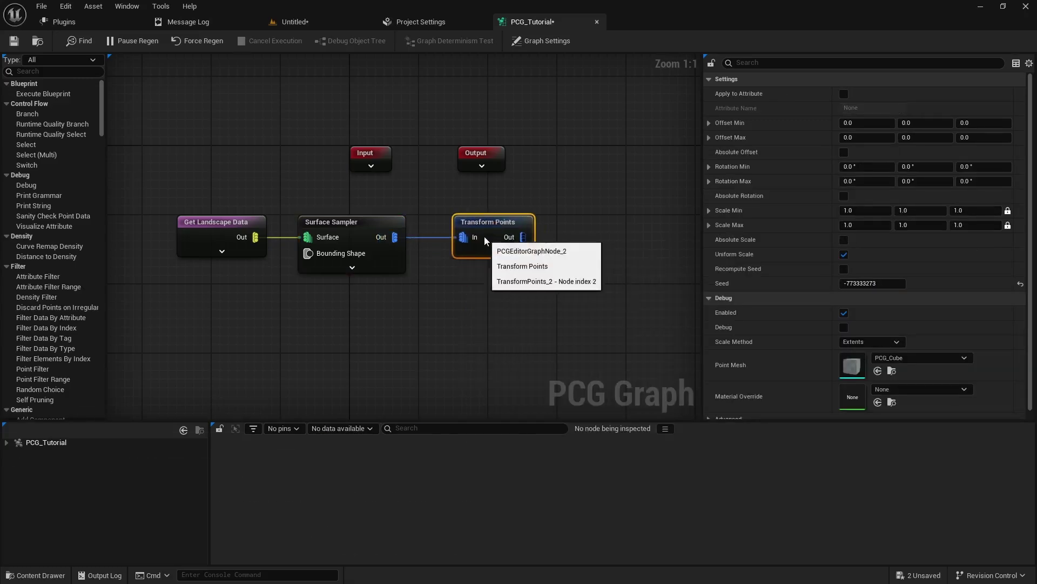
{"action": "right_click_drag", "start_coordinate": [548, 283], "coordinate": [438, 279]}
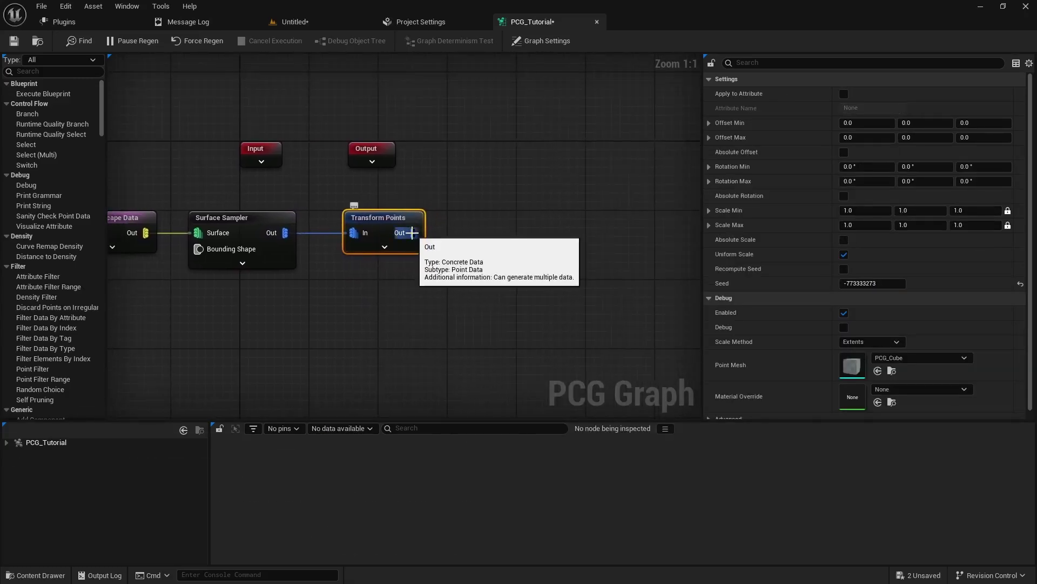
{"action": "left_click_drag", "start_coordinate": [413, 232], "coordinate": [486, 231]}
{"action": "type", "text": "stati"}
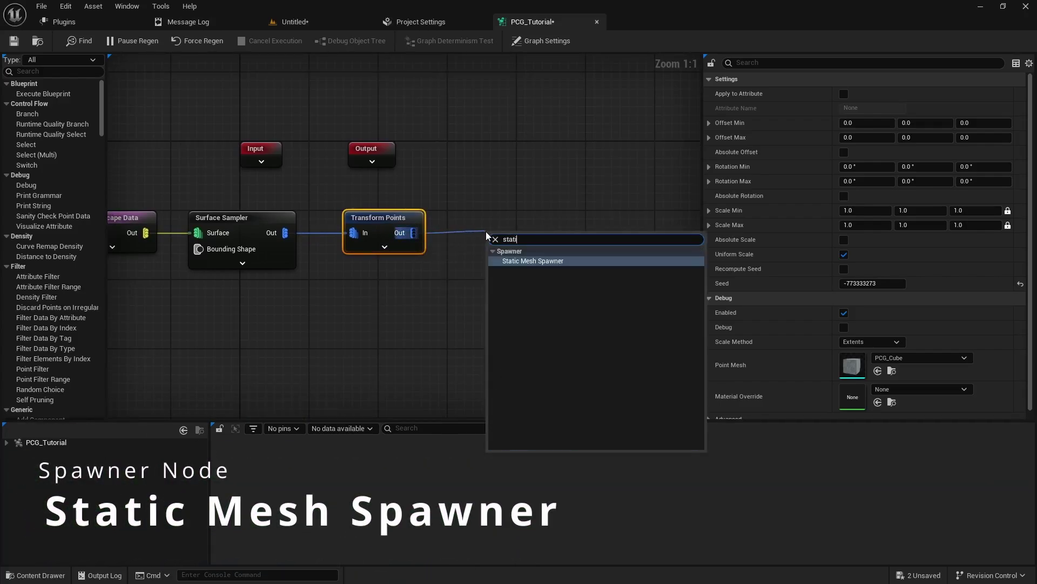
{"action": "key", "text": "Return"}
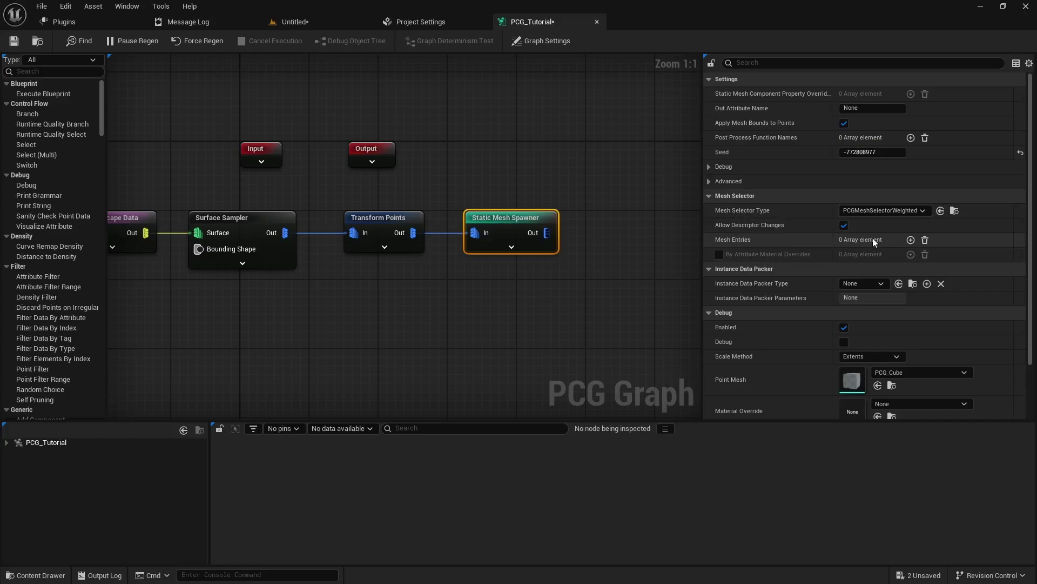
Step: Add a mesh entry to the Static Mesh Spawner with SM_Pinus_Brutia_06 as its static mesh, and check the trees in the level
{"action": "left_click", "coordinate": [910, 239]}
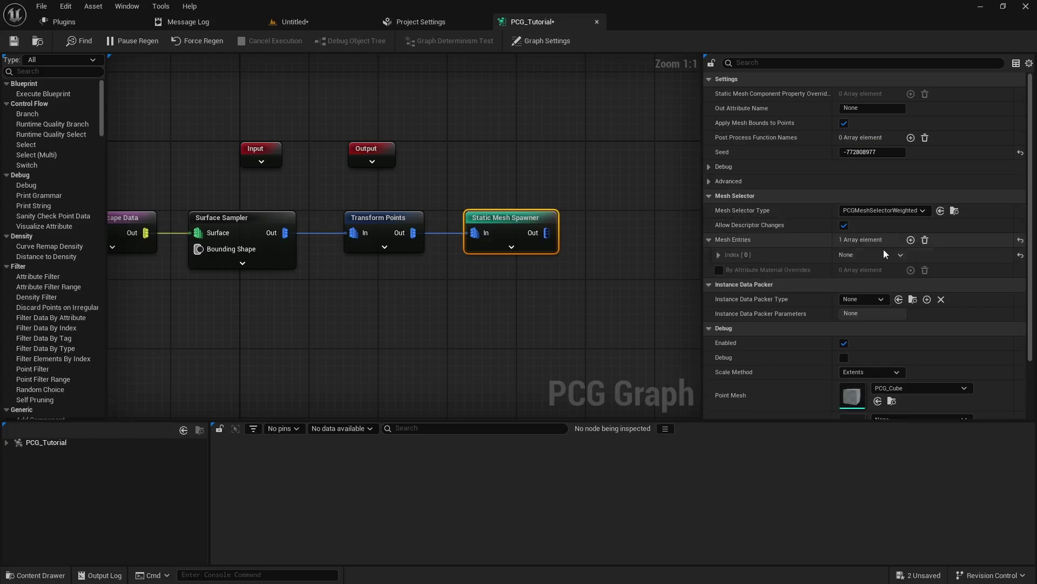
{"action": "left_click", "coordinate": [719, 254]}
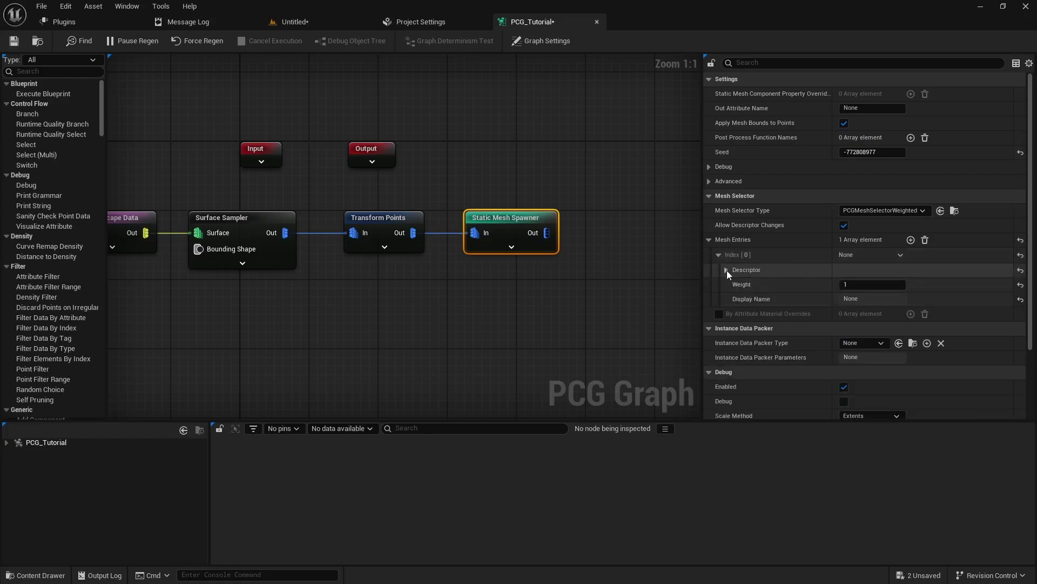
{"action": "left_click", "coordinate": [726, 270]}
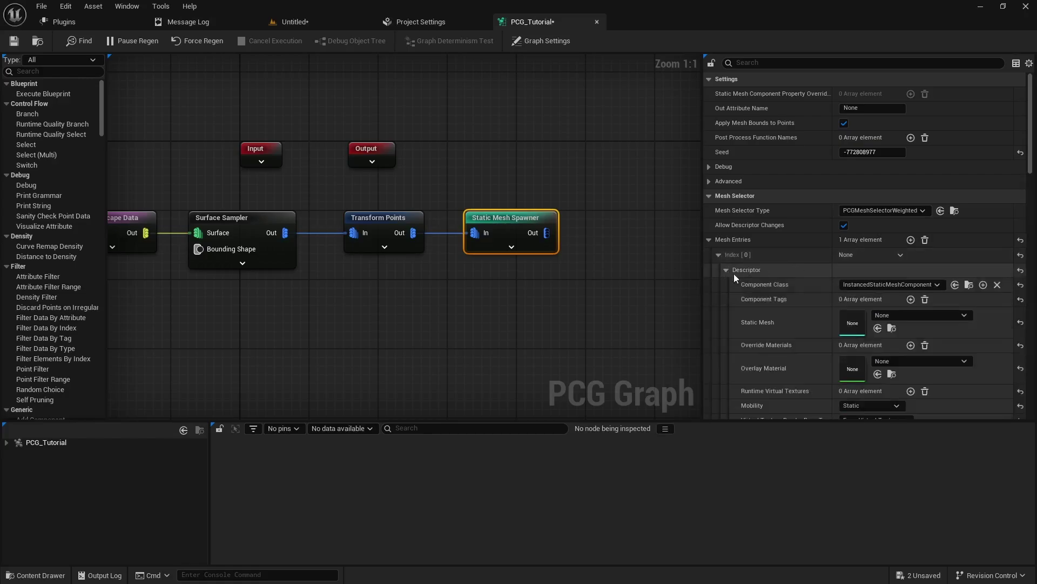
{"action": "left_click", "coordinate": [923, 316]}
{"action": "type", "text": "SM_PINUS"}
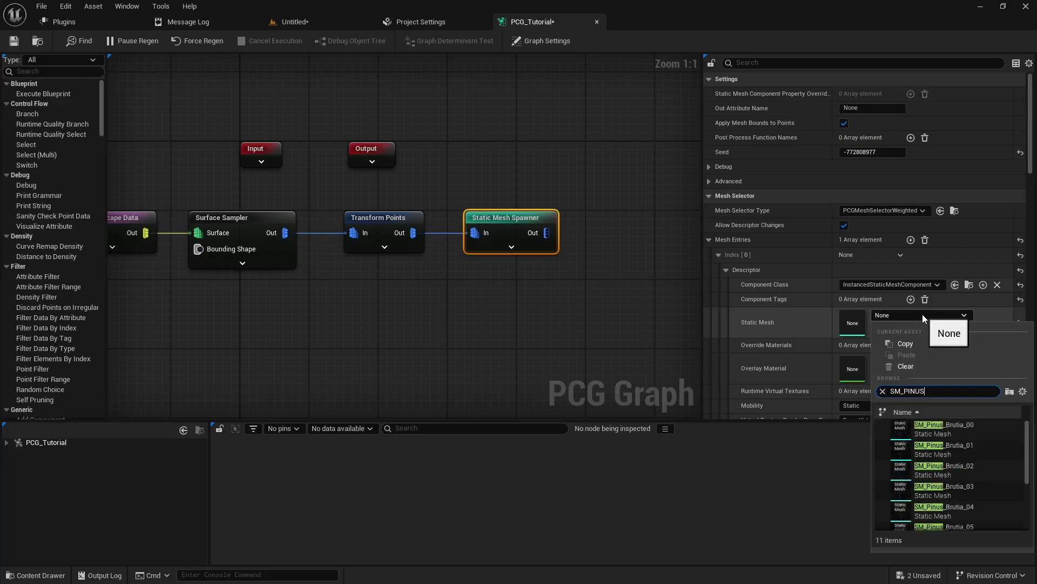
{"action": "scroll", "coordinate": [967, 465], "scroll_direction": "down", "scroll_amount": 2}
{"action": "left_click", "coordinate": [947, 515]}
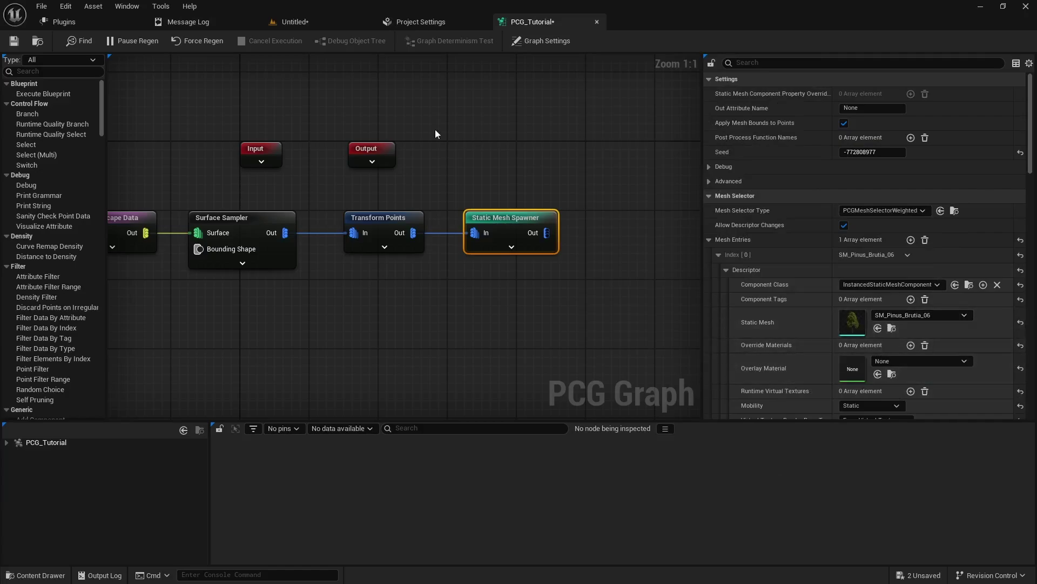
{"action": "left_click", "coordinate": [312, 20]}
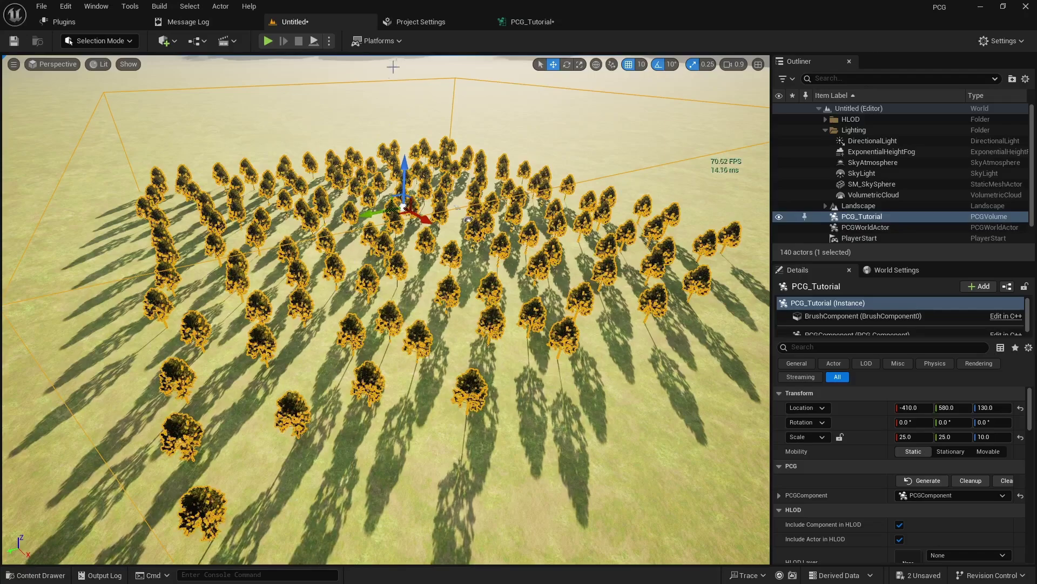
Step: Set the Surface Sampler's Points Per Squared Meter to 0.2 and check the tree distribution in the level
{"action": "left_click", "coordinate": [517, 24]}
{"action": "right_click_drag", "start_coordinate": [372, 279], "coordinate": [433, 267]}
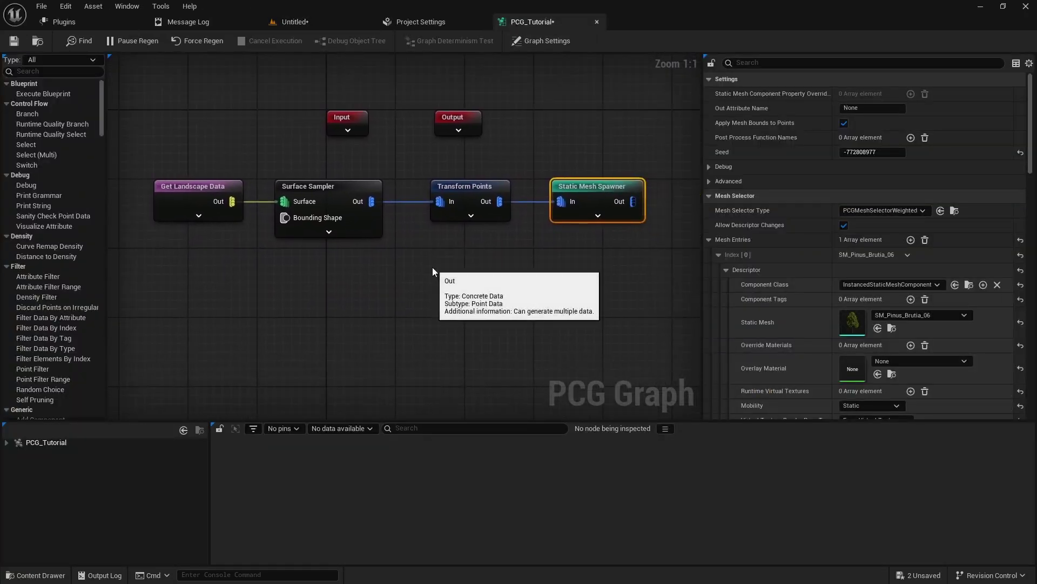
{"action": "left_click", "coordinate": [319, 189]}
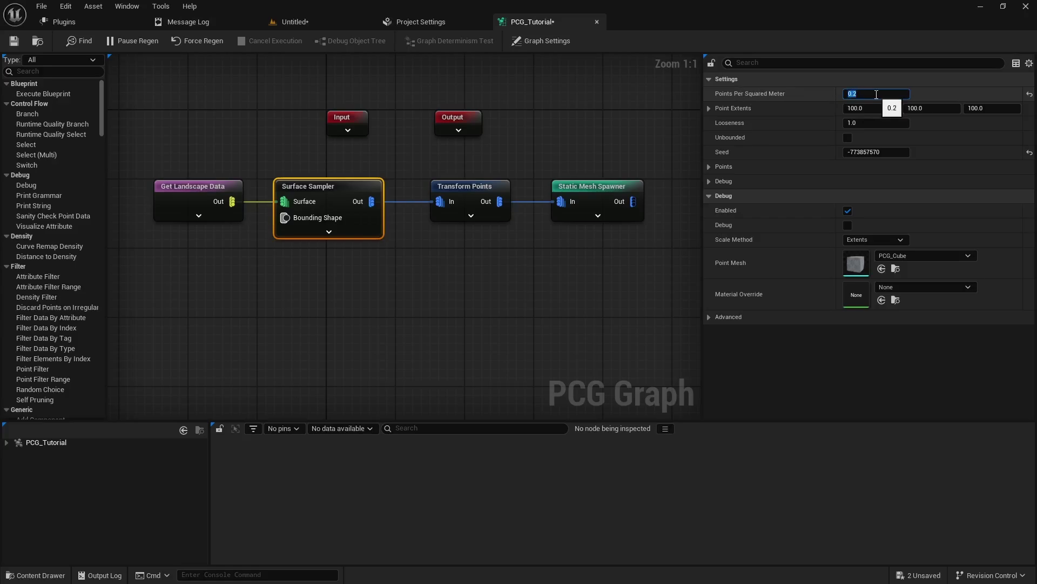
{"action": "left_click", "coordinate": [295, 22]}
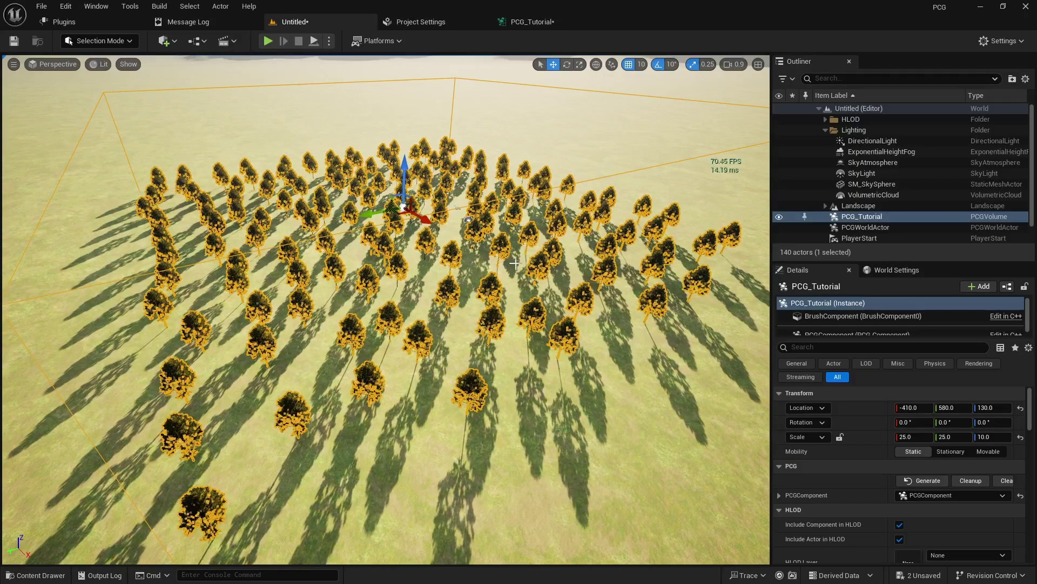
{"action": "left_click", "coordinate": [519, 22]}
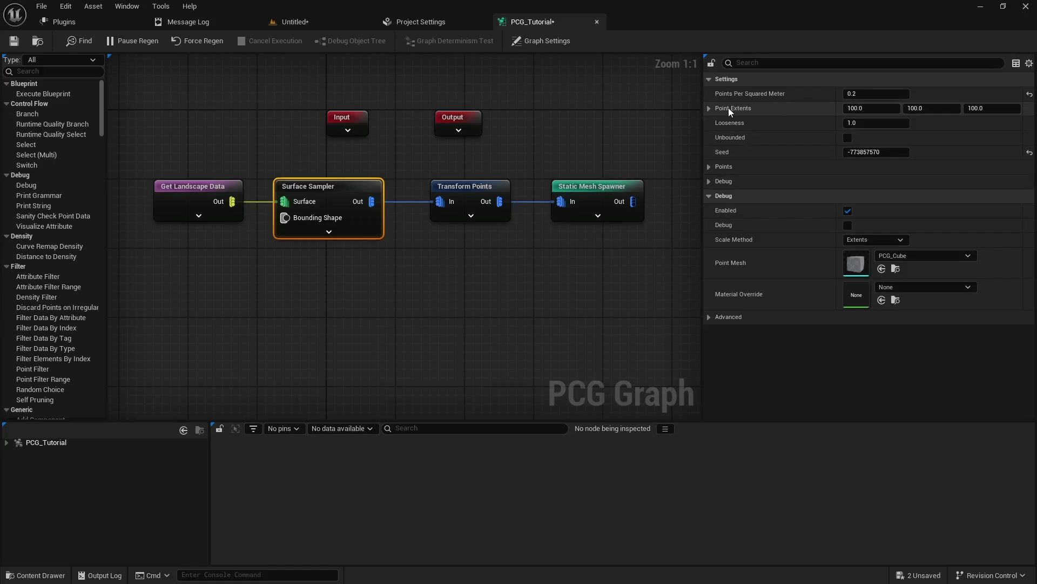
Step: Enable debug display on the Surface Sampler and compare its sample points with the spawned trees in the level
{"action": "key", "text": "d"}
{"action": "left_click", "coordinate": [294, 22]}
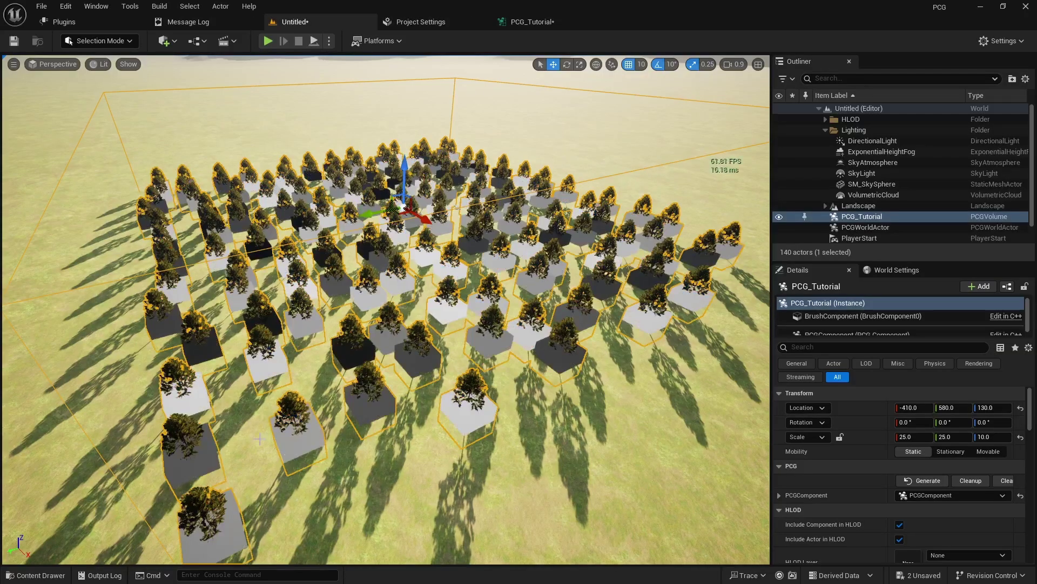
{"action": "left_click", "coordinate": [532, 22]}
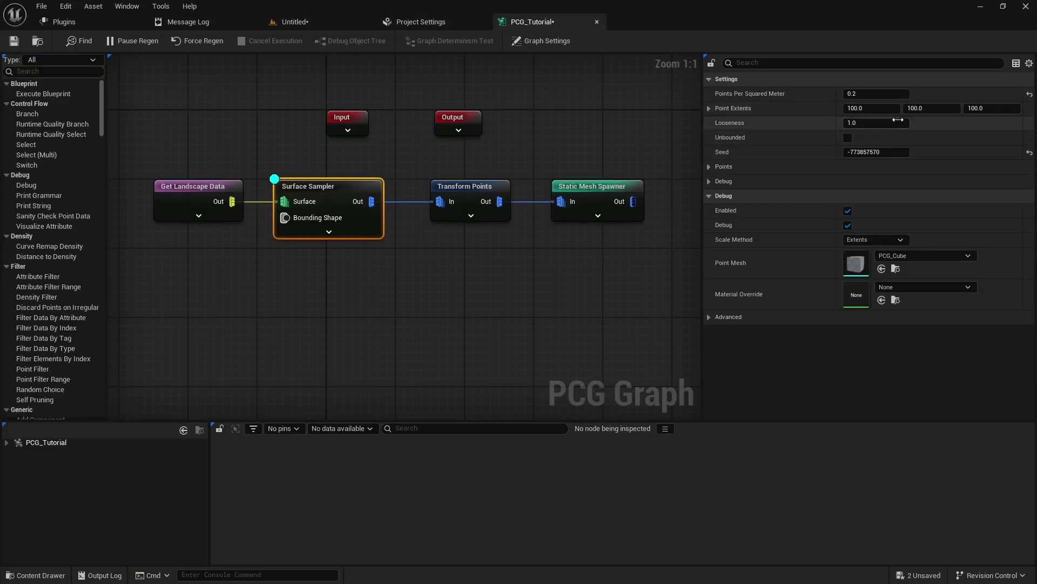
Step: Set the Surface Sampler's X and Y Point Extents to 50 and turn off its debug display, checking the trees in the level
{"action": "left_click", "coordinate": [878, 107]}
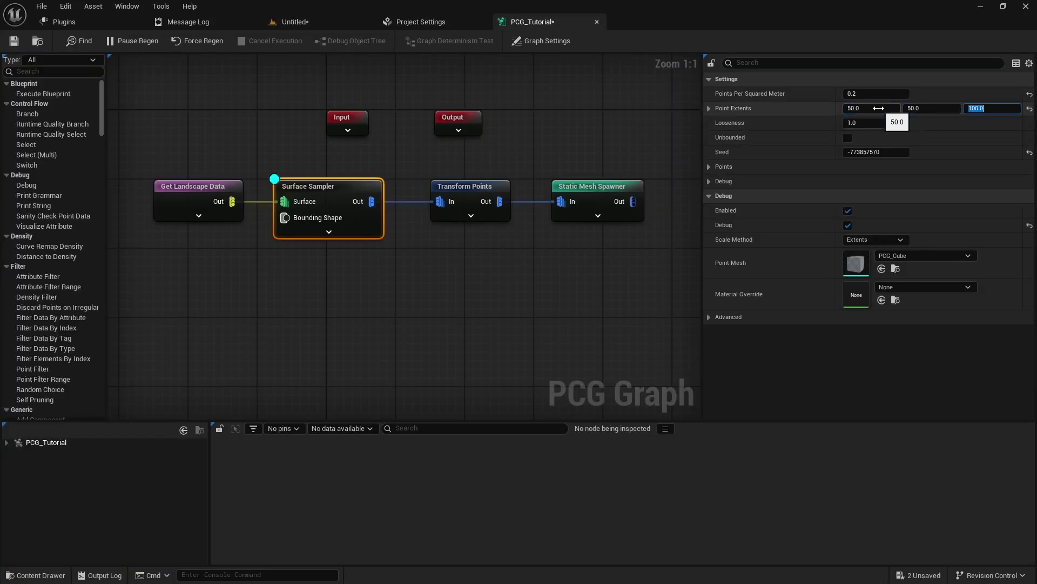
{"action": "left_click", "coordinate": [294, 22]}
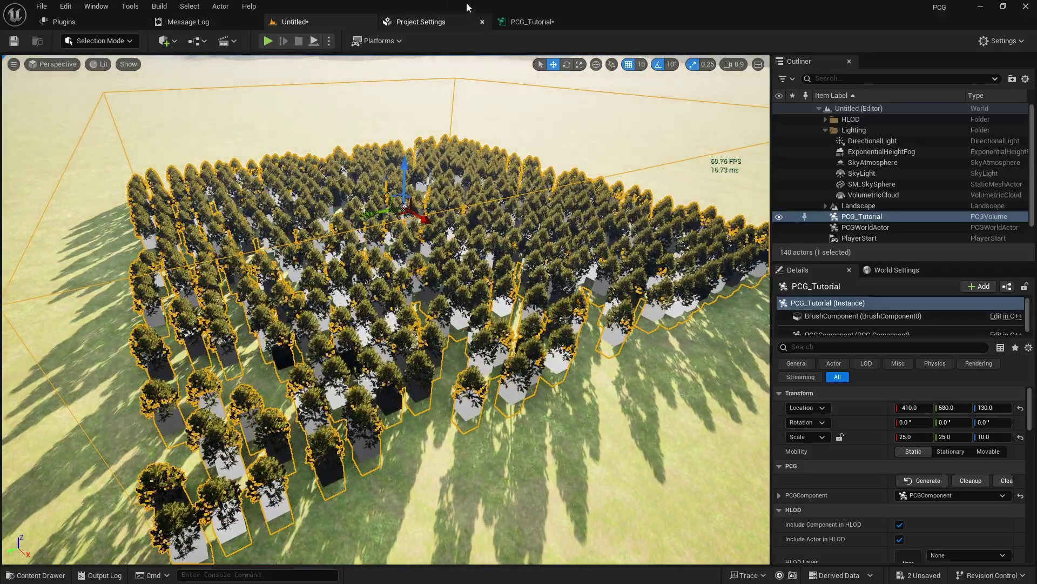
{"action": "left_click", "coordinate": [522, 22]}
{"action": "key", "text": "d"}
{"action": "left_click", "coordinate": [303, 22]}
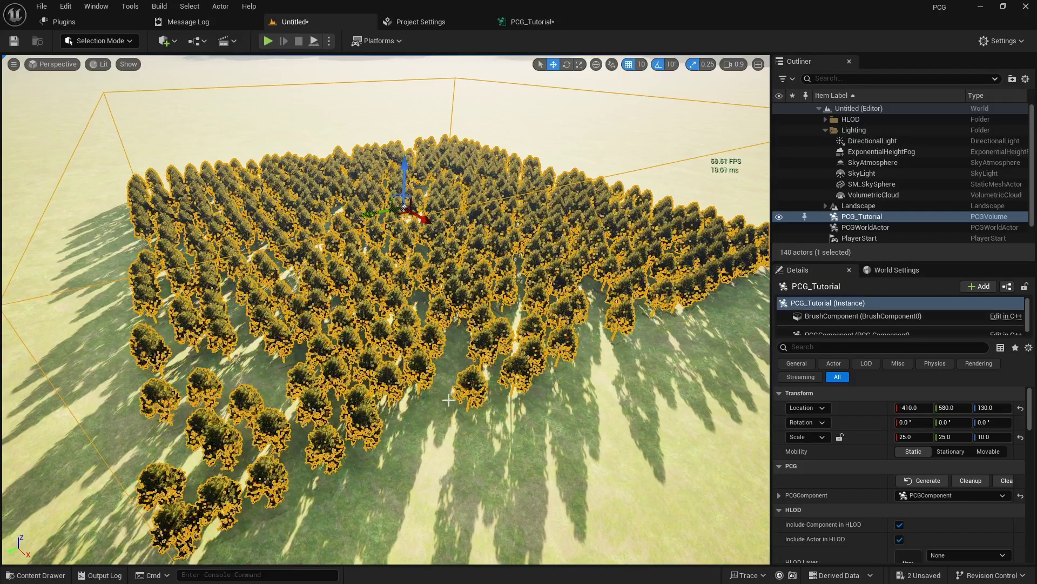
{"action": "right_click_drag", "start_coordinate": [299, 346], "coordinate": [298, 314]}
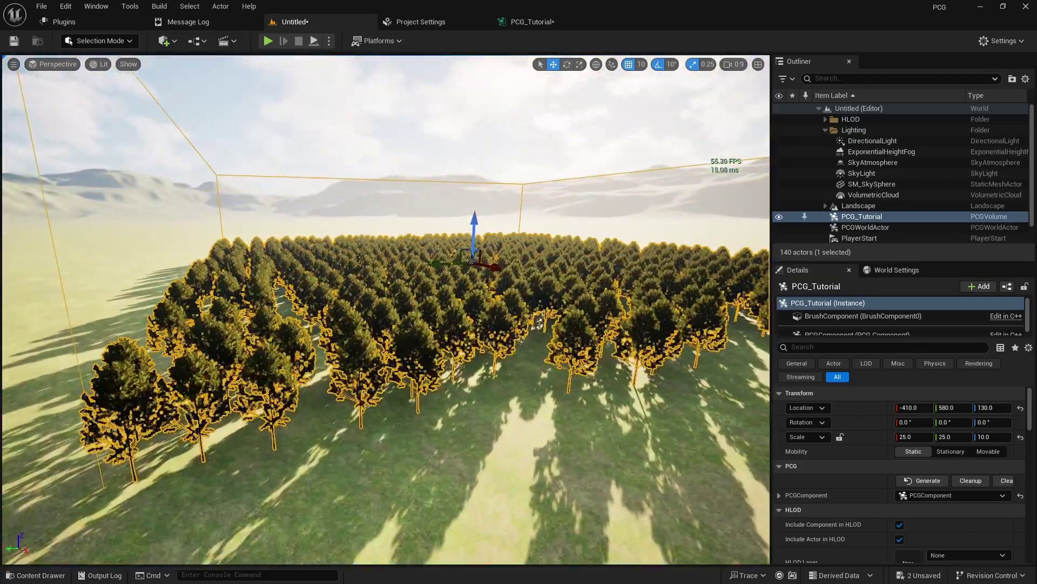
Step: Set the Transform Points node's Offset Min Z to -50, Rotation Max Z to 359° and Scale Max to 2.0, and check the forest
{"action": "left_click", "coordinate": [533, 21]}
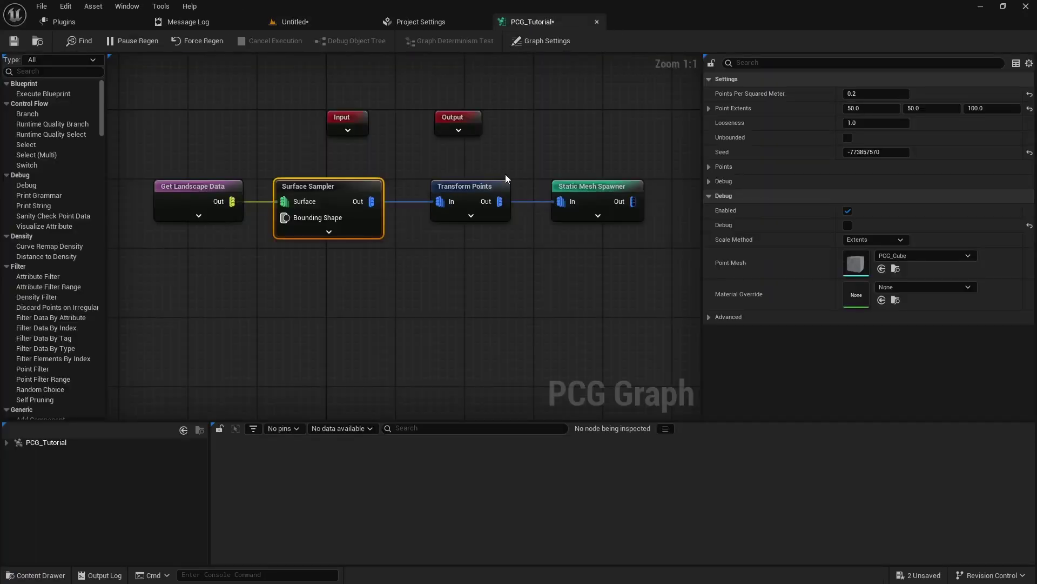
{"action": "left_click", "coordinate": [499, 187]}
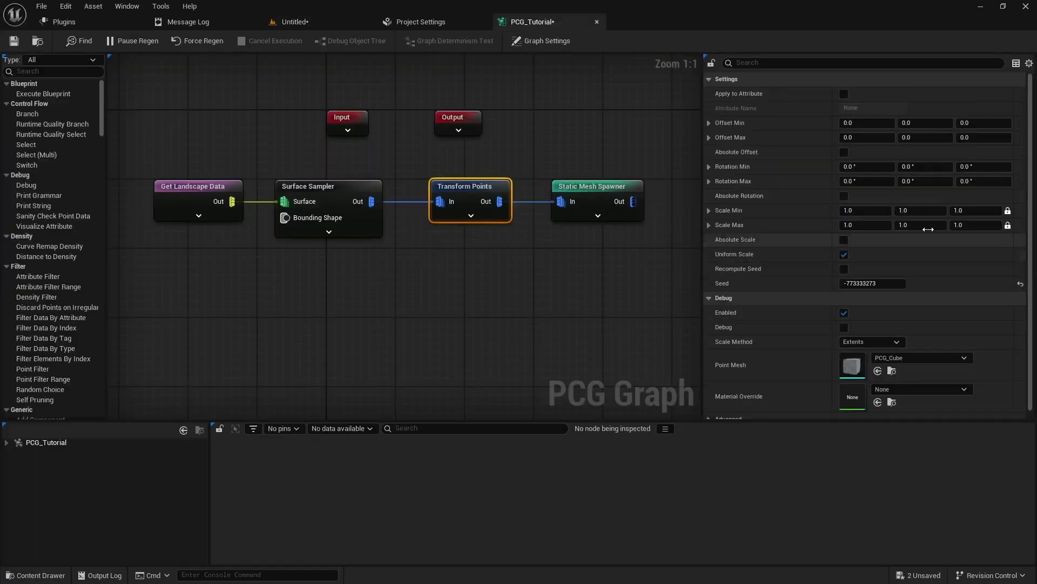
{"action": "left_click", "coordinate": [979, 122]}
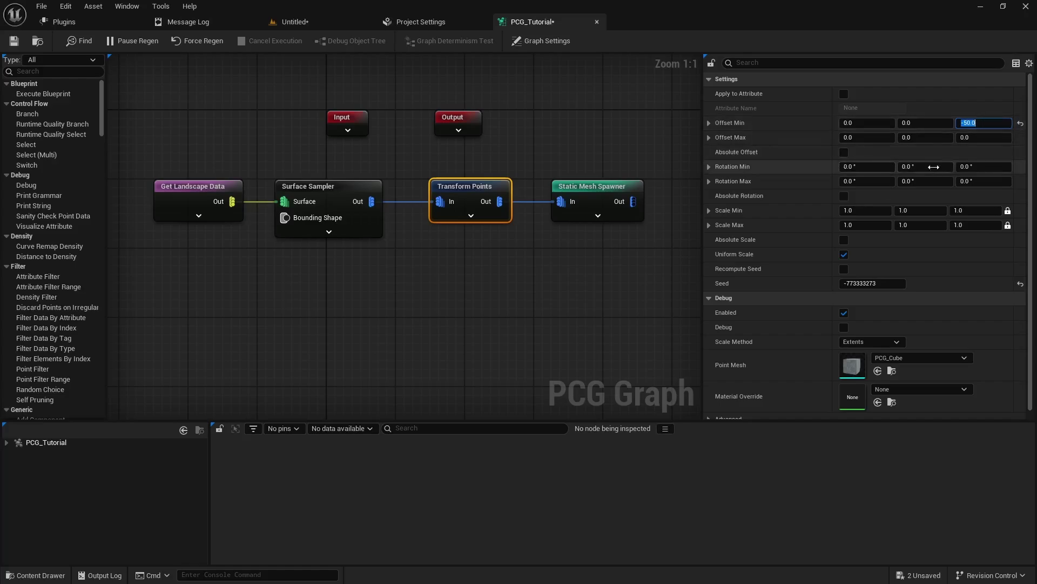
{"action": "left_click", "coordinate": [982, 181]}
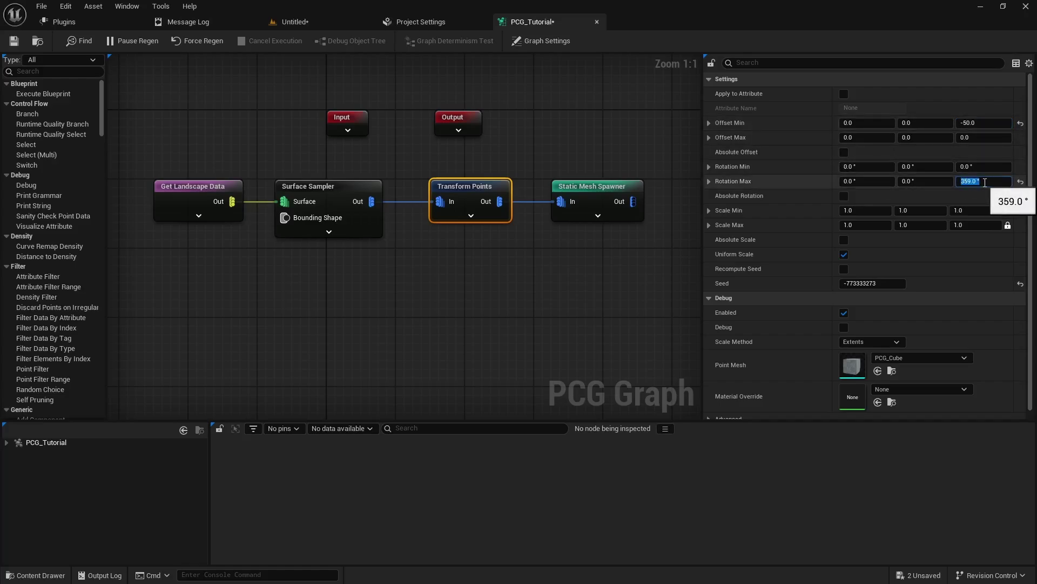
{"action": "left_click", "coordinate": [976, 227]}
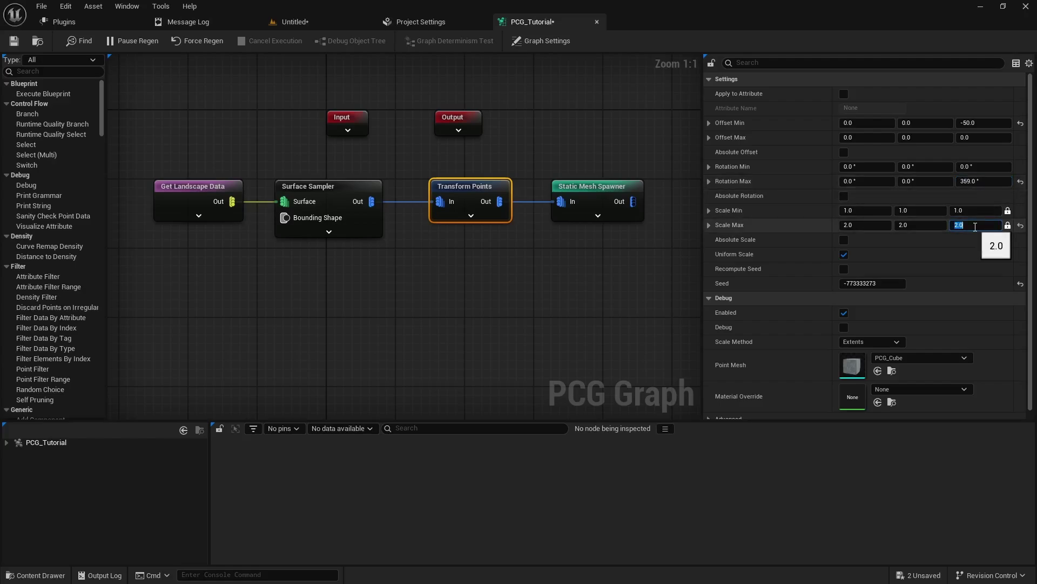
{"action": "key", "text": "Return"}
{"action": "left_click", "coordinate": [270, 22]}
{"action": "right_click_drag", "start_coordinate": [387, 310], "coordinate": [296, 365]}
{"action": "key", "text": "e"}
Step: Place the BP_SplinePathways blueprint on the landscape beside the forest and focus on it
{"action": "key", "text": "ctrl+space"}
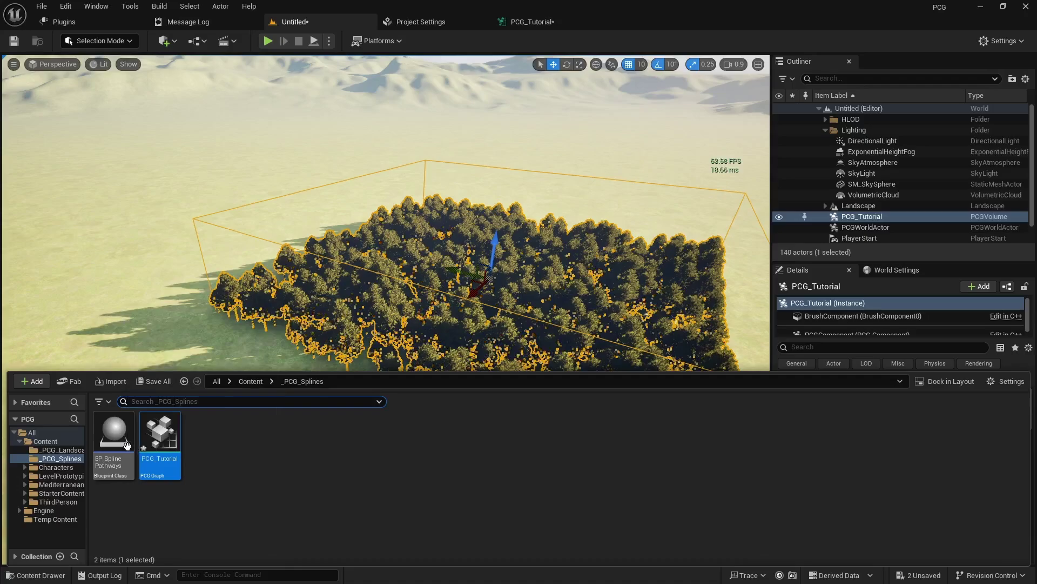
{"action": "key", "text": "ctrl+space"}
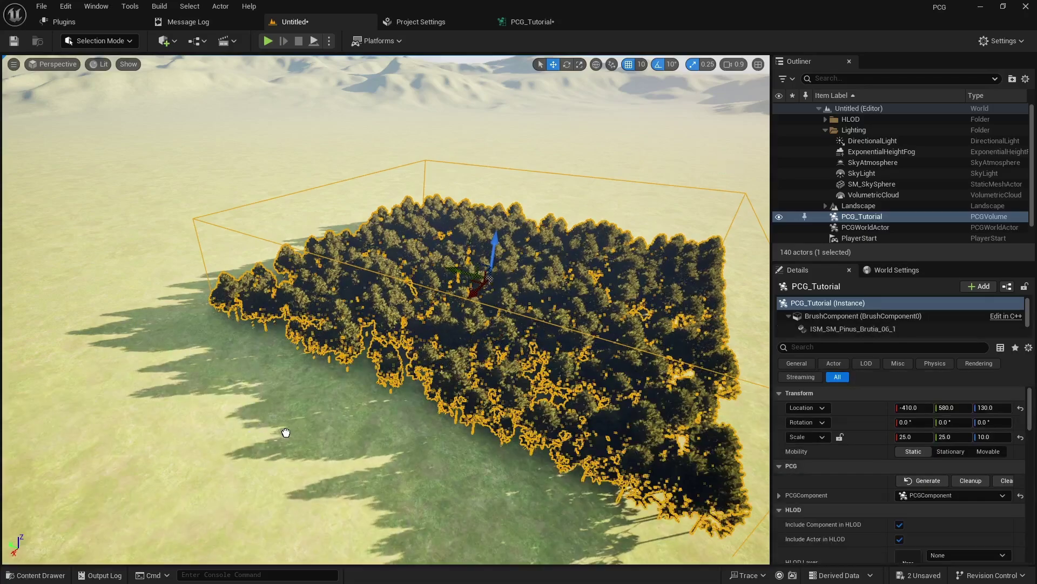
{"action": "left_click_drag", "start_coordinate": [286, 432], "coordinate": [273, 430]}
{"action": "key", "text": "f"}
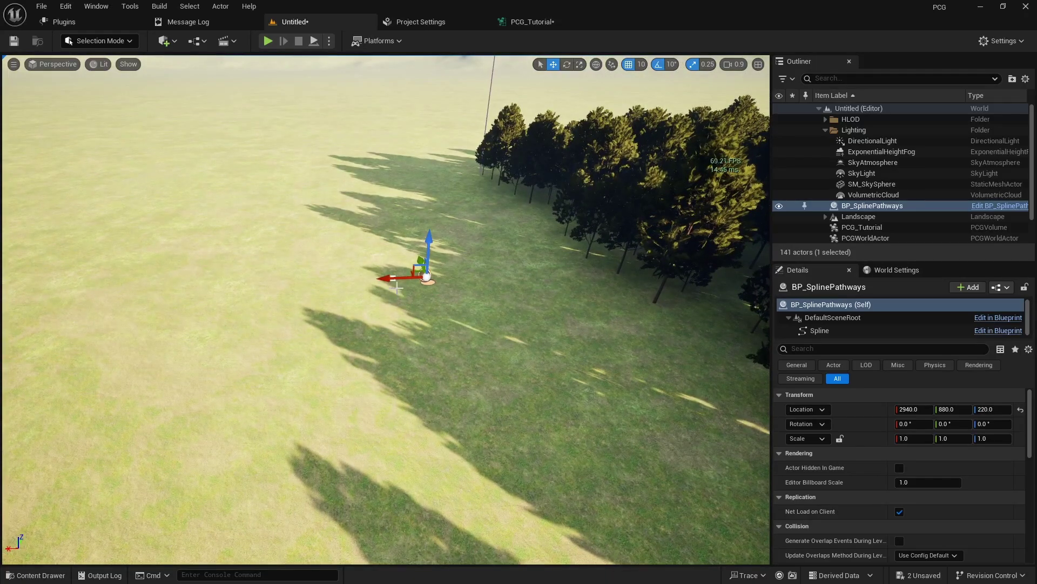
Step: Move the spline's end point to about X 500, Y 480 and bend its tangent to about 500, -600
{"action": "key", "text": "w"}
{"action": "right_click_drag", "start_coordinate": [400, 301], "coordinate": [372, 344]}
{"action": "left_click", "coordinate": [384, 255]}
{"action": "key", "text": "s"}
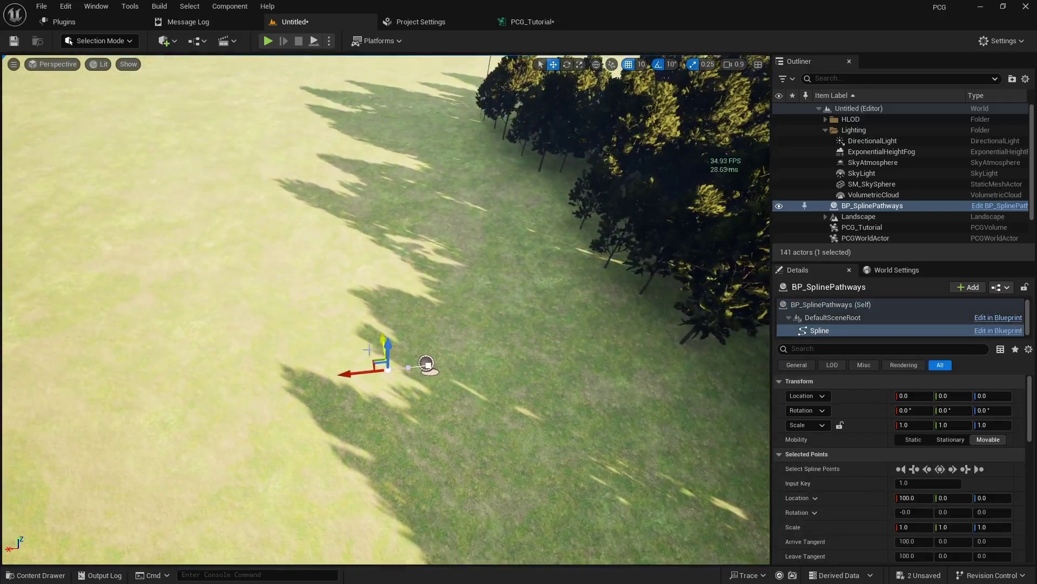
{"action": "left_click_drag", "start_coordinate": [355, 374], "coordinate": [162, 393]}
{"action": "key", "text": "f"}
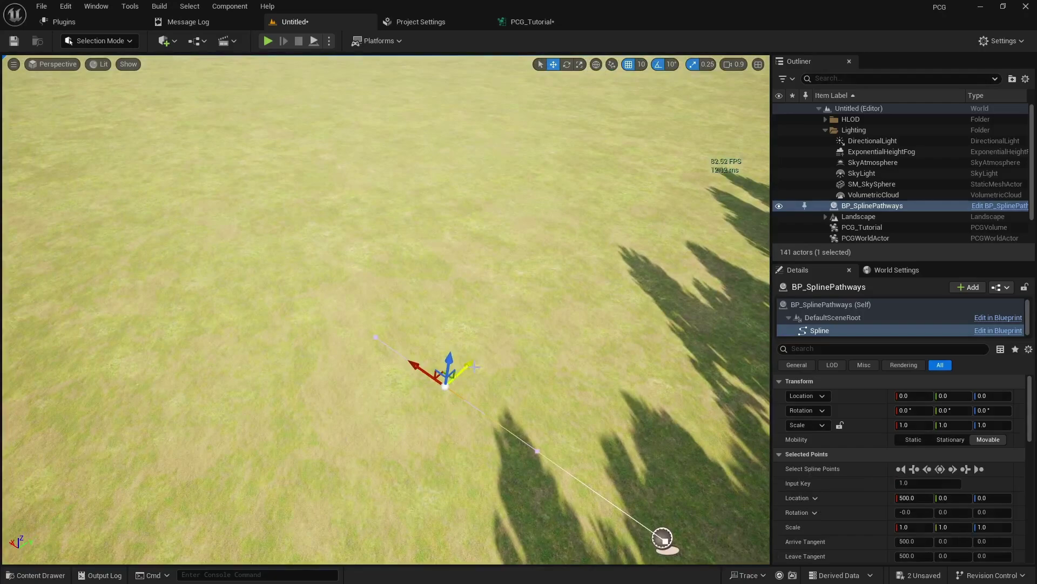
{"action": "left_click_drag", "start_coordinate": [470, 366], "coordinate": [592, 304]}
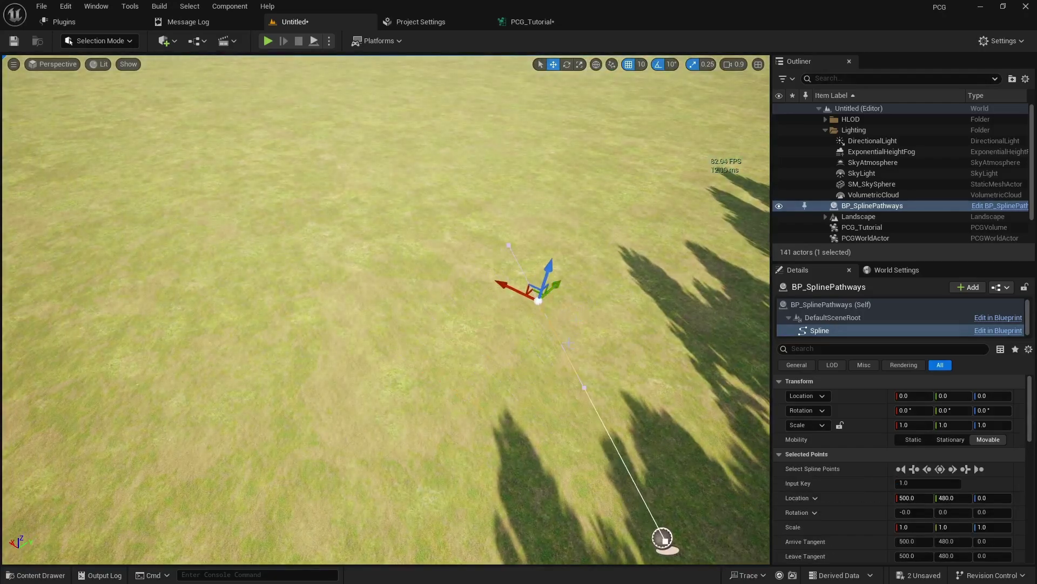
{"action": "left_click", "coordinate": [583, 385]}
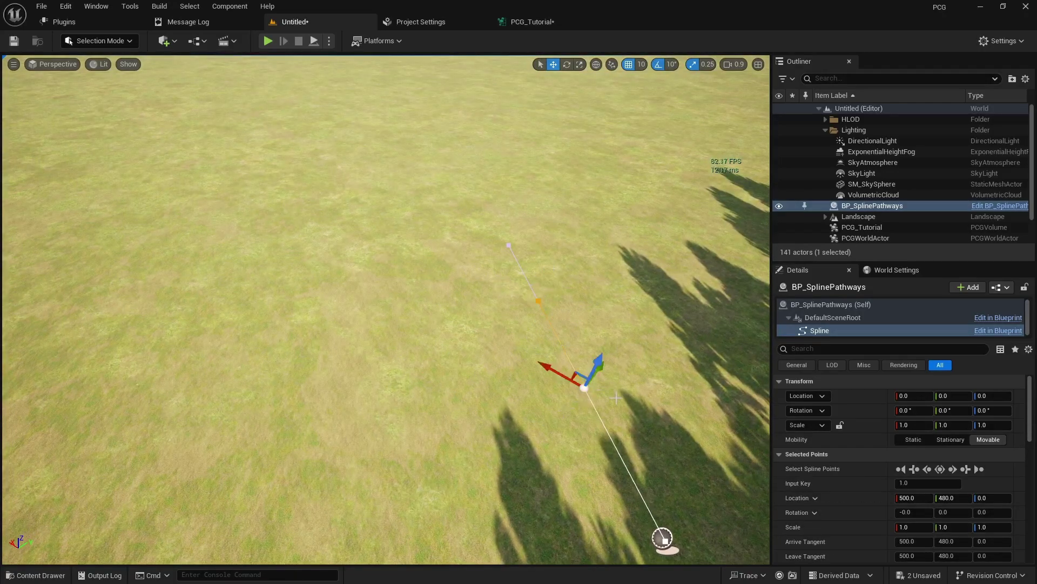
{"action": "left_click_drag", "start_coordinate": [601, 371], "coordinate": [672, 279]}
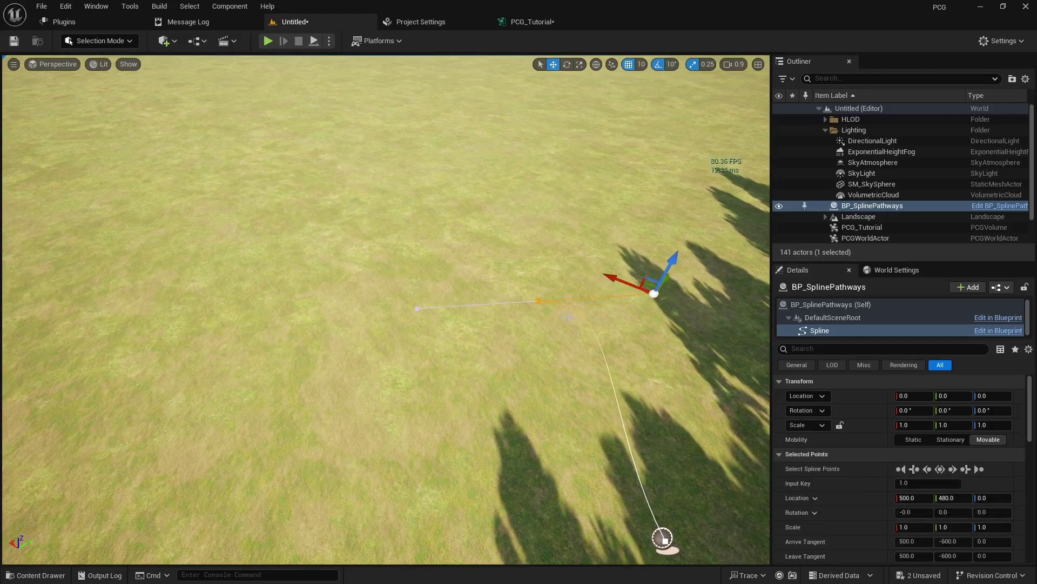
Step: Extend the spline with two more points, ending at about X 3290, Y -240, and curve the last tangent to about 1650, 460
{"action": "left_click", "coordinate": [539, 301]}
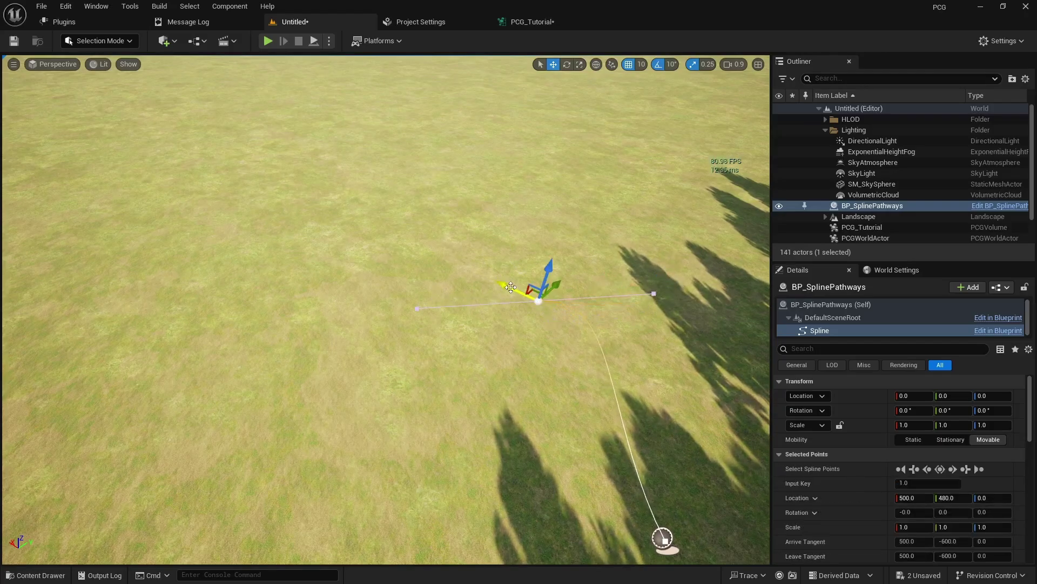
{"action": "left_click_drag", "start_coordinate": [511, 287], "coordinate": [93, 145], "text": "alt"}
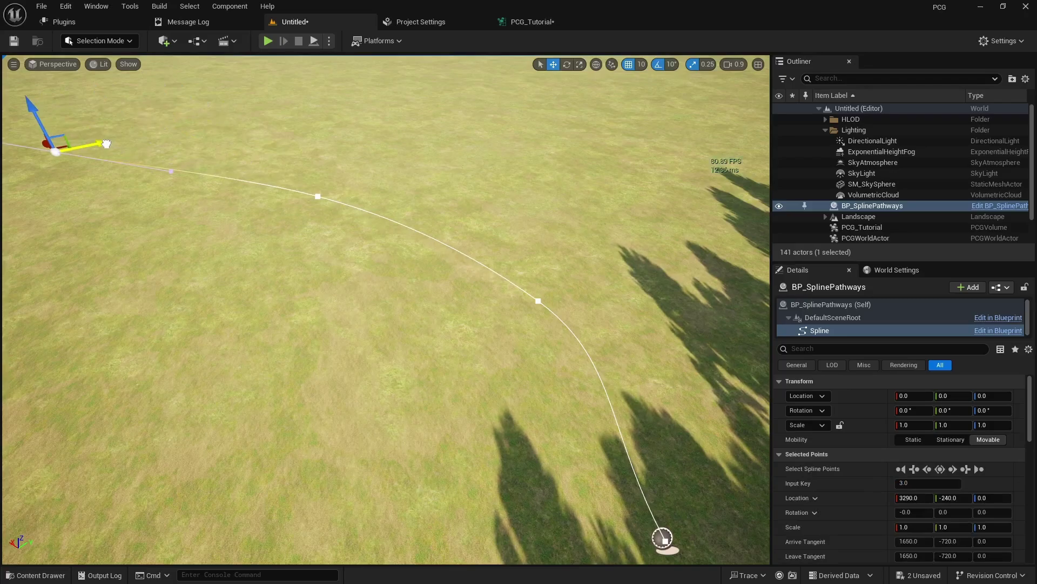
{"action": "left_click", "coordinate": [171, 171]}
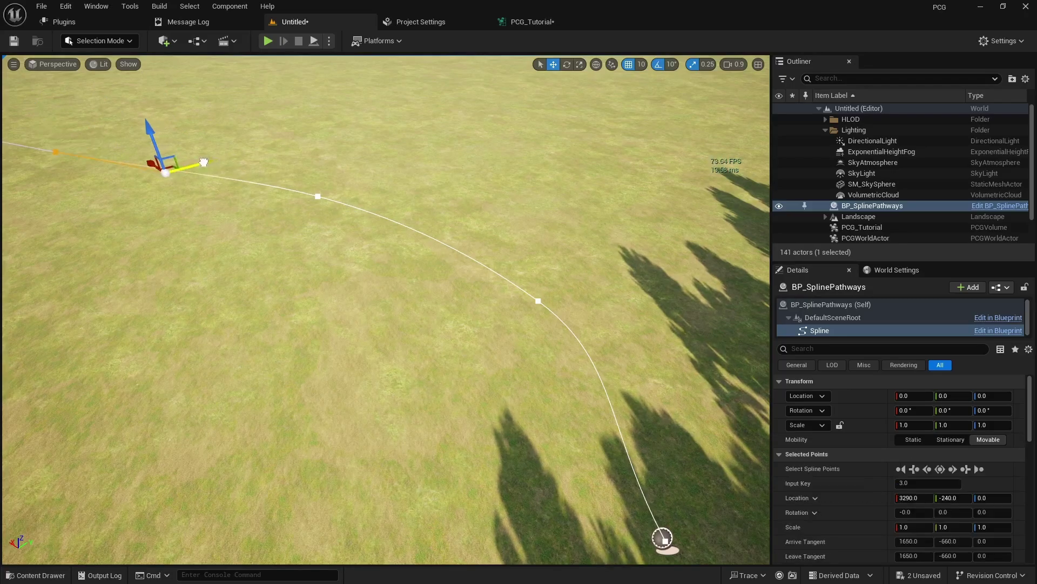
{"action": "left_click_drag", "start_coordinate": [212, 162], "coordinate": [101, 198]}
Step: Add another spline point at about X 4820, Y -1240 and curve its tangent to about 1530, 320
{"action": "right_click_drag", "start_coordinate": [100, 198], "coordinate": [211, 200]}
{"action": "right_click_drag", "start_coordinate": [216, 327], "coordinate": [217, 327]}
{"action": "left_click", "coordinate": [235, 353]}
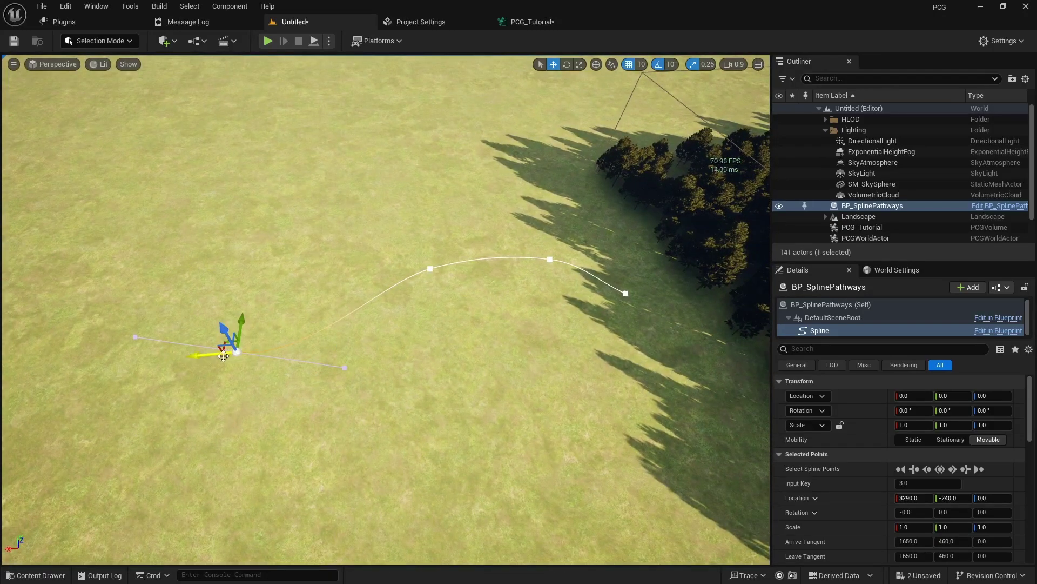
{"action": "left_click_drag", "start_coordinate": [215, 356], "coordinate": [12, 370], "text": "alt"}
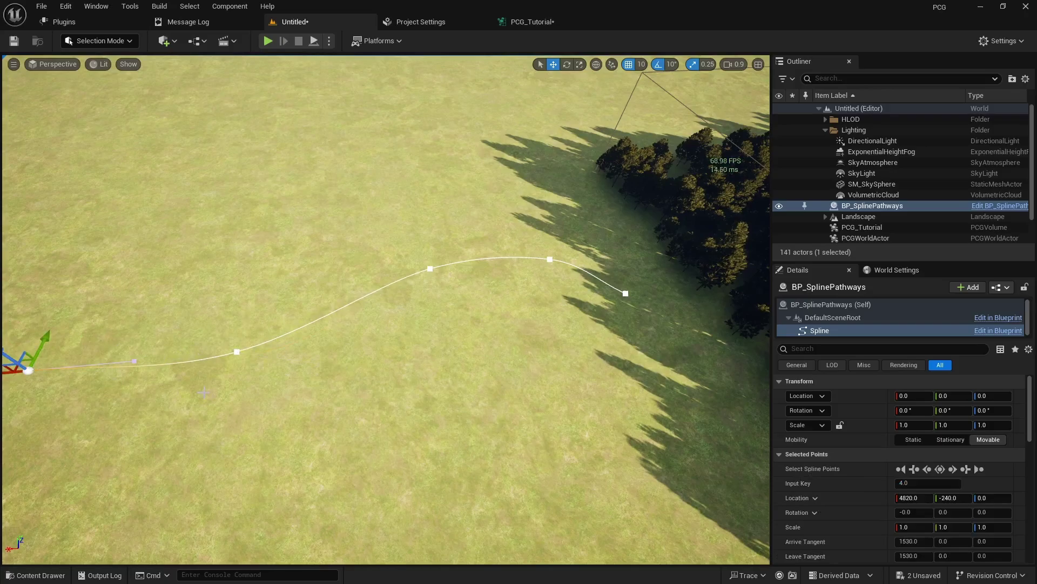
{"action": "right_click_drag", "start_coordinate": [229, 330], "coordinate": [184, 331]}
{"action": "left_click_drag", "start_coordinate": [238, 260], "coordinate": [154, 338]}
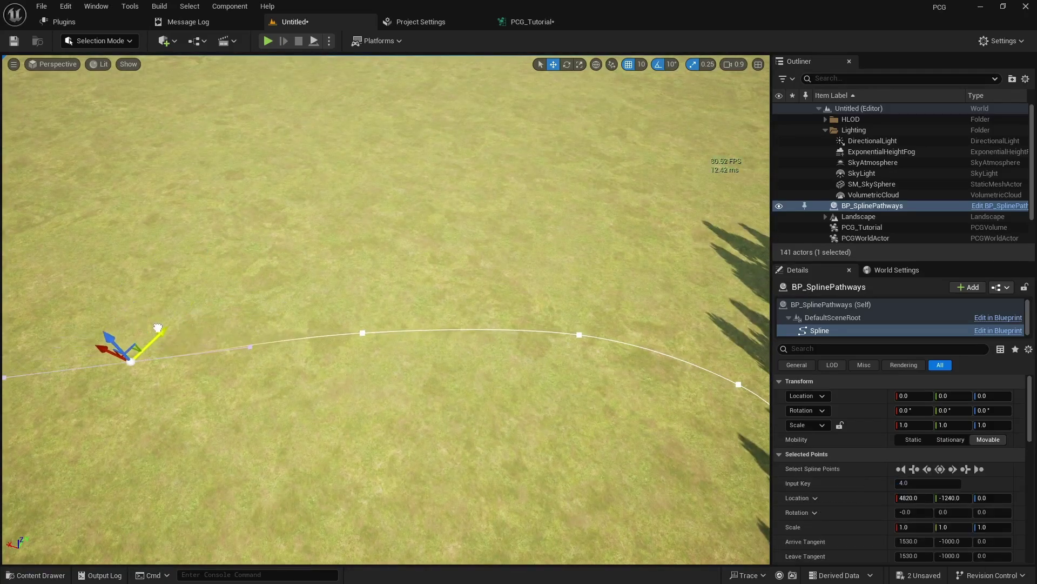
{"action": "left_click", "coordinate": [254, 348]}
{"action": "left_click_drag", "start_coordinate": [268, 327], "coordinate": [201, 379]}
Step: Switch to local transform space and extend the spline with a new end point at about X 7414, Y -697
{"action": "left_click", "coordinate": [130, 360]}
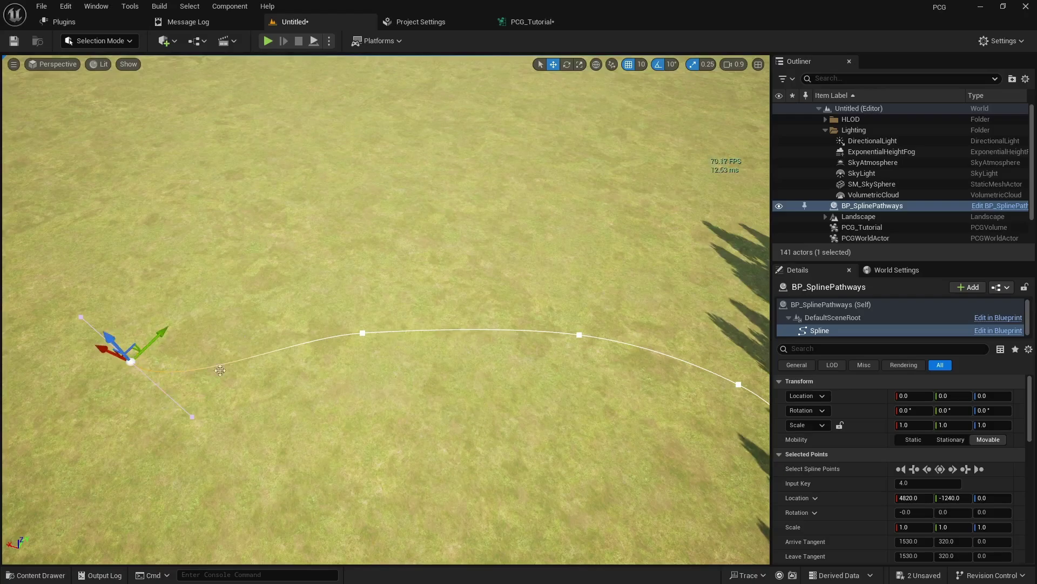
{"action": "key", "text": "ctrl+grave"}
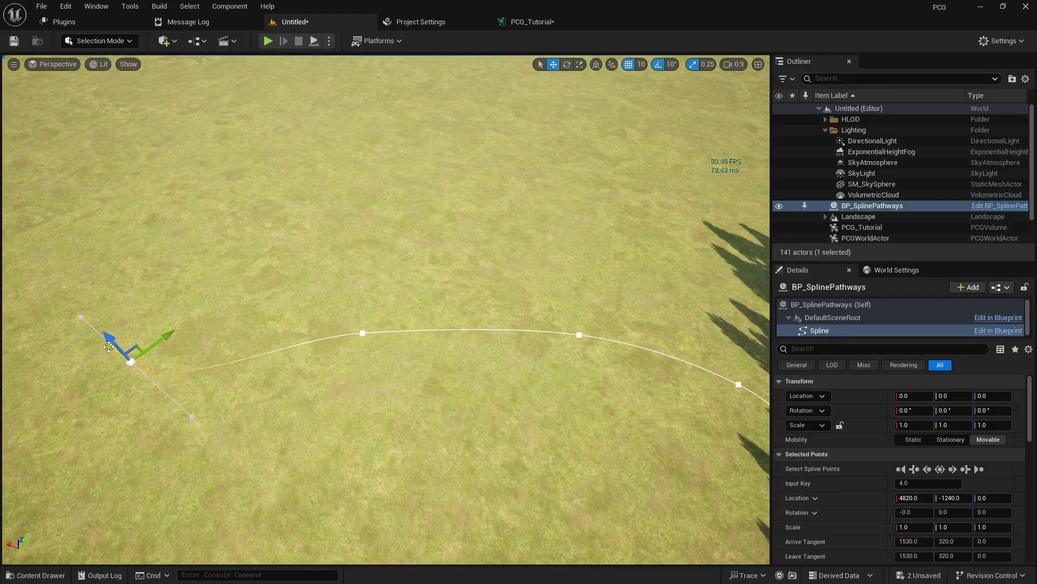
{"action": "left_click_drag", "start_coordinate": [110, 348], "coordinate": [13, 214], "text": "alt"}
Step: Select the whole BP_SplinePathways actor and move it along X to about -3610 so its spline crosses the forest
{"action": "right_click_drag", "start_coordinate": [25, 226], "coordinate": [65, 221]}
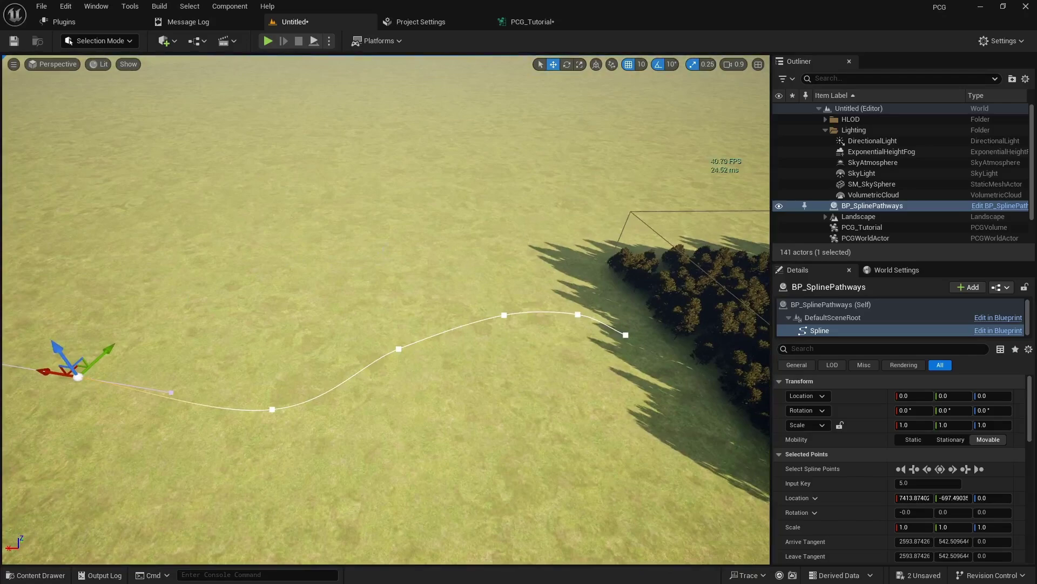
{"action": "left_click", "coordinate": [383, 252]}
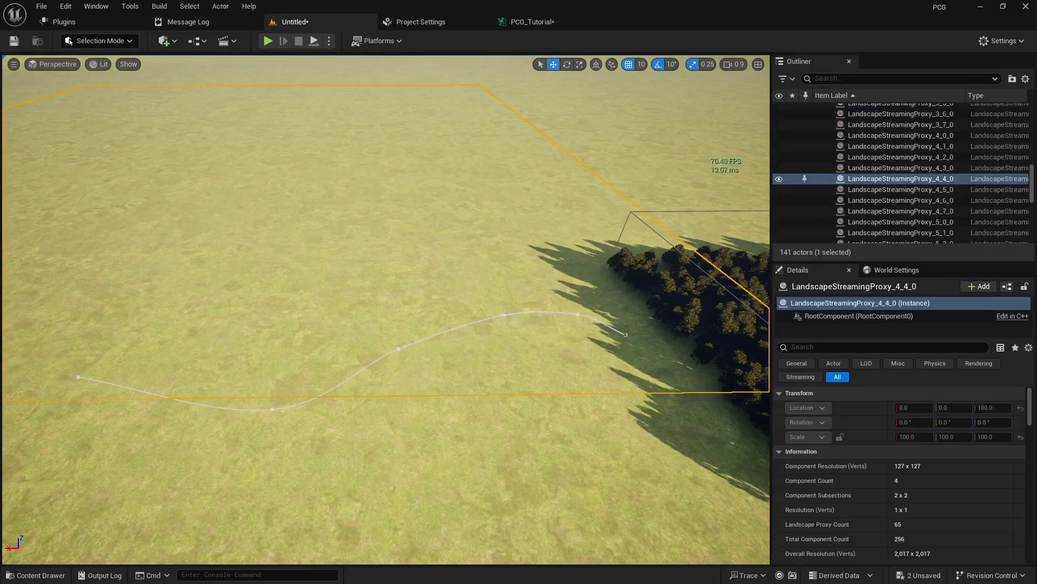
{"action": "left_click", "coordinate": [601, 324]}
{"action": "right_click_drag", "start_coordinate": [618, 339], "coordinate": [600, 358]}
{"action": "left_click_drag", "start_coordinate": [359, 308], "coordinate": [743, 309]}
{"action": "right_click_drag", "start_coordinate": [743, 309], "coordinate": [583, 337]}
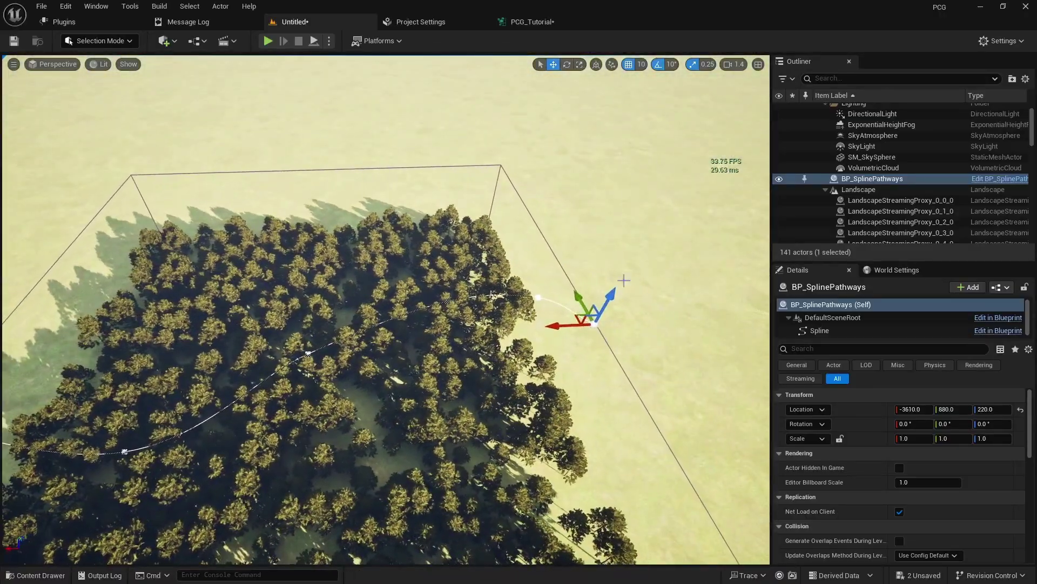
Step: Add a Get Spline Data node to the PCG graph below the Get Landscape Data node
{"action": "left_click", "coordinate": [537, 24]}
{"action": "right_click_drag", "start_coordinate": [412, 287], "coordinate": [438, 234]}
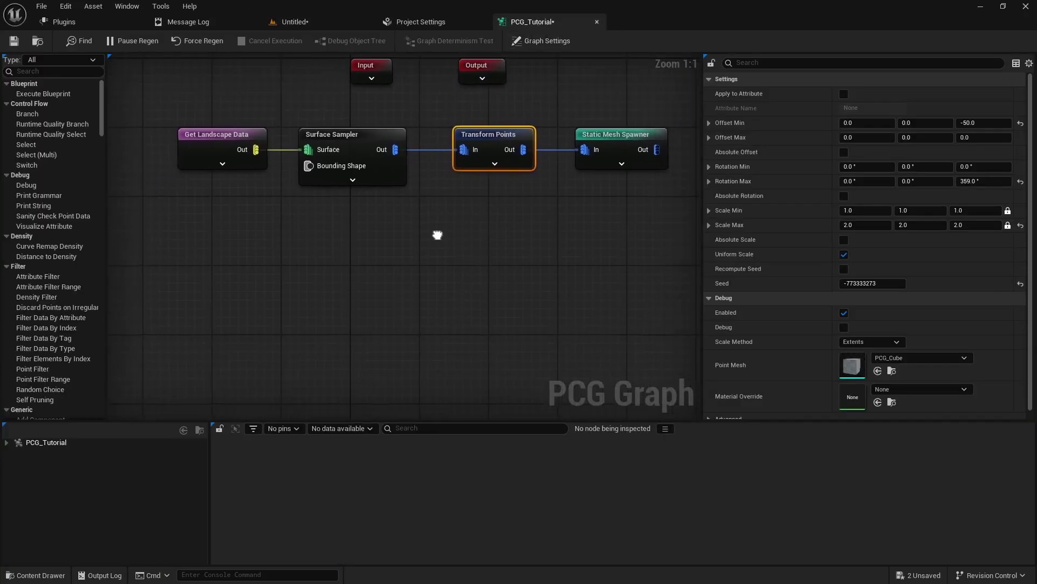
{"action": "scroll", "coordinate": [439, 234], "scroll_direction": "down", "scroll_amount": 1}
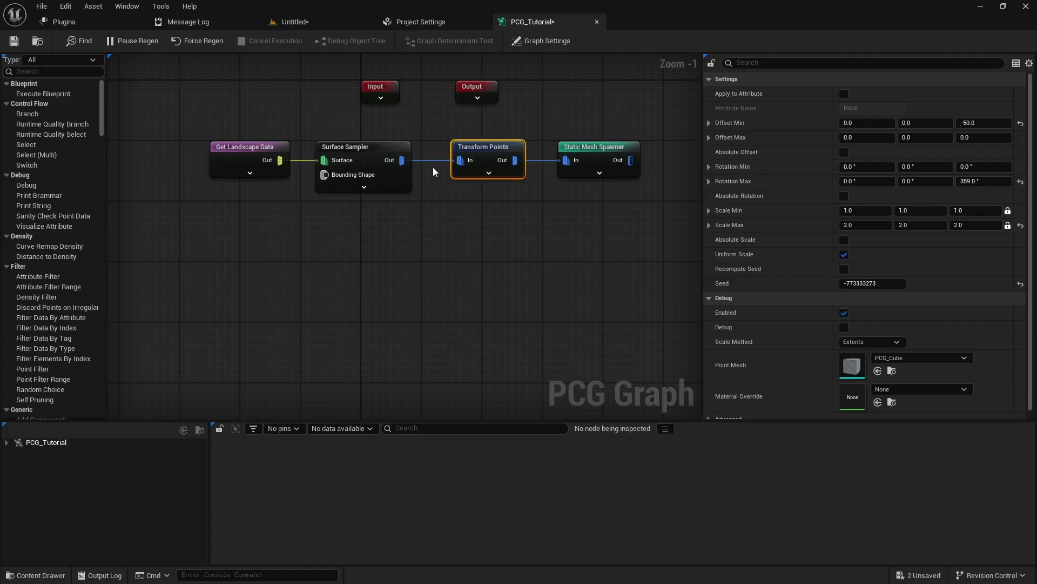
{"action": "right_click", "coordinate": [232, 264]}
{"action": "type", "text": "get spline"}
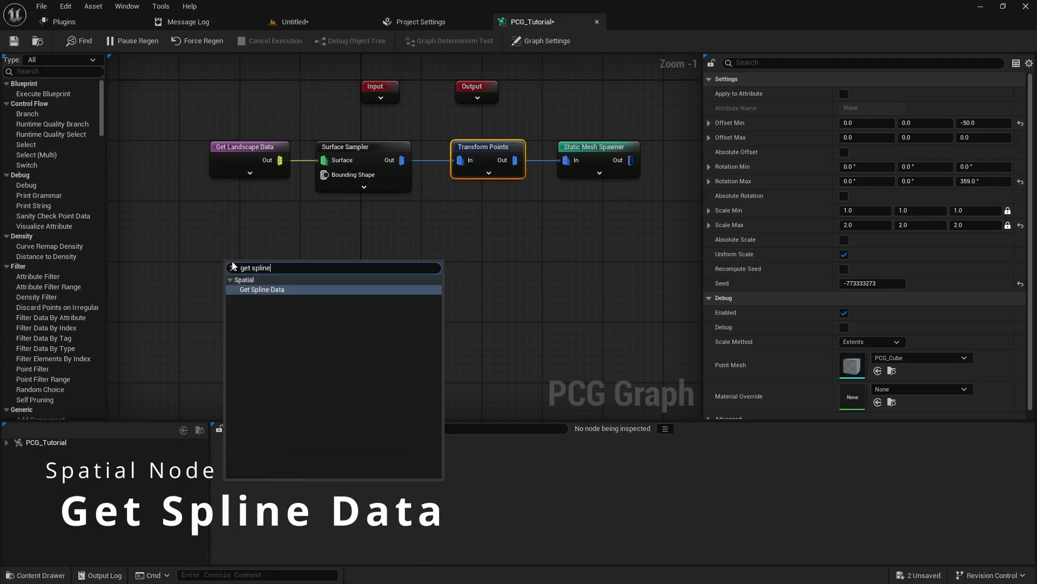
{"action": "key", "text": "Escape"}
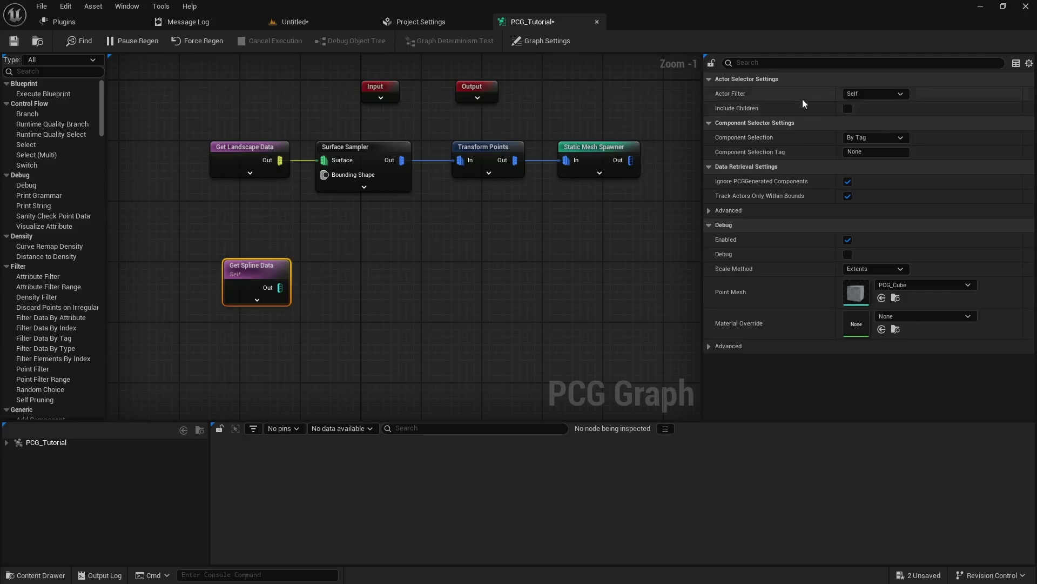
Step: Set the Get Spline Data node to filter all world actors, selecting by class BP_SplinePathways
{"action": "left_click", "coordinate": [880, 98]}
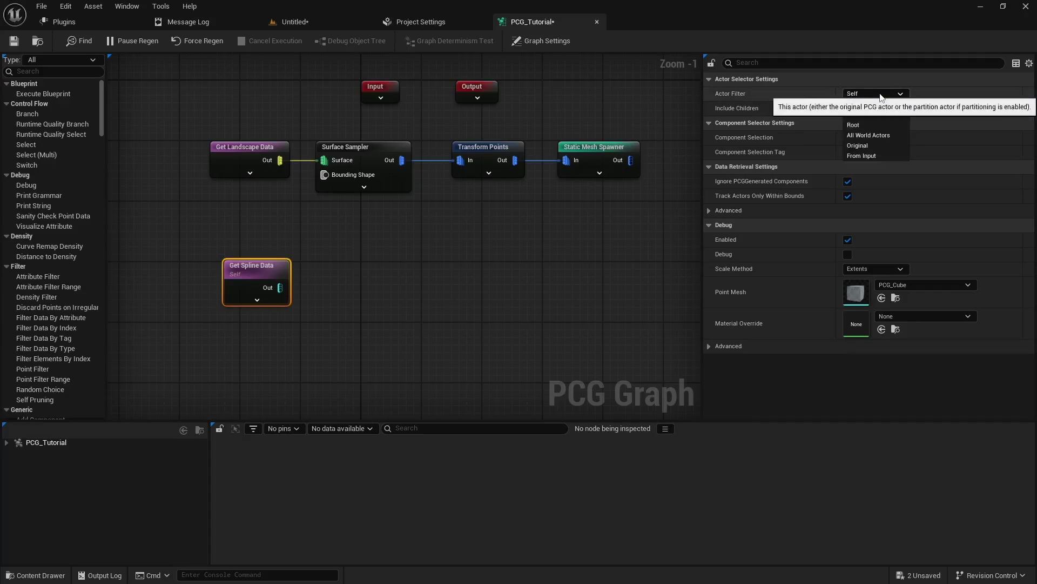
{"action": "left_click", "coordinate": [871, 135]}
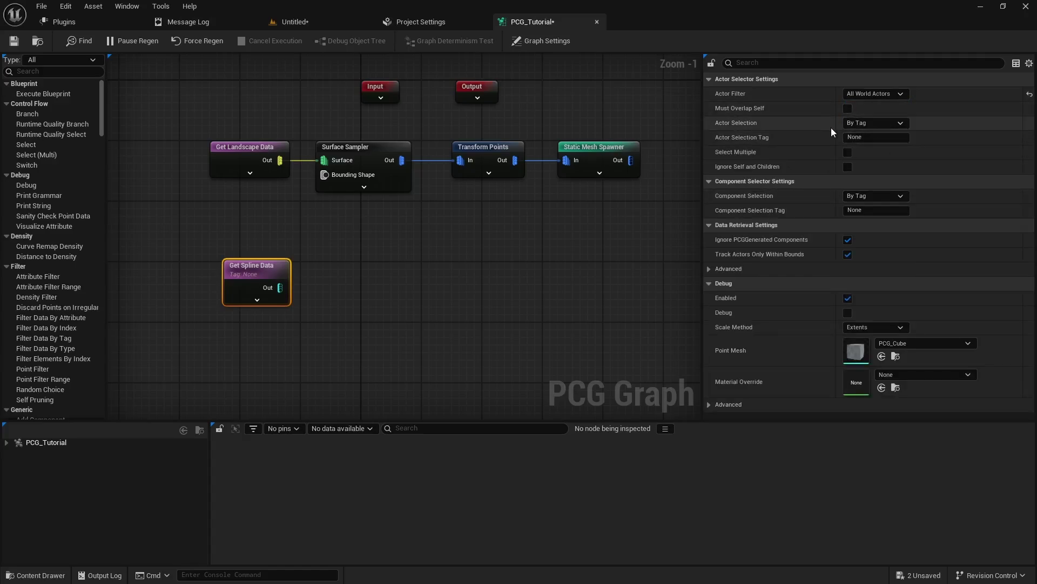
{"action": "left_click", "coordinate": [864, 124]}
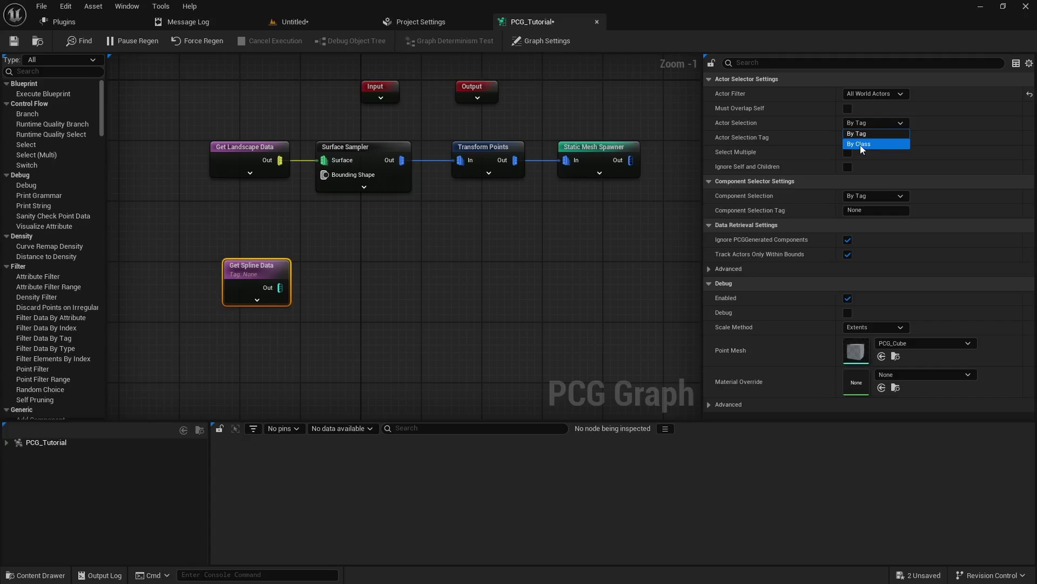
{"action": "left_click", "coordinate": [860, 144]}
{"action": "left_click", "coordinate": [865, 139]}
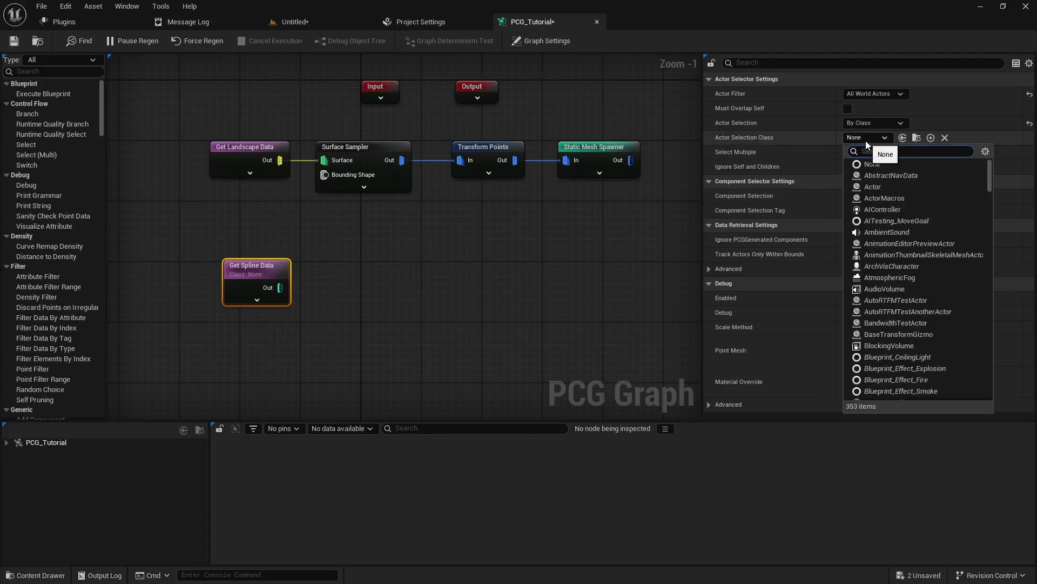
{"action": "type", "text": "bp_spline"}
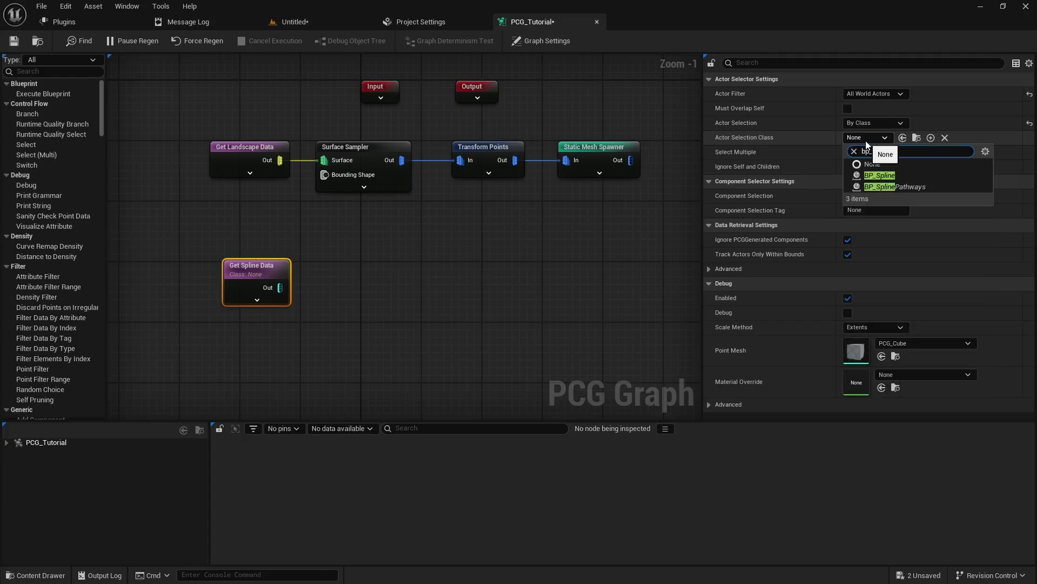
{"action": "left_click", "coordinate": [910, 186]}
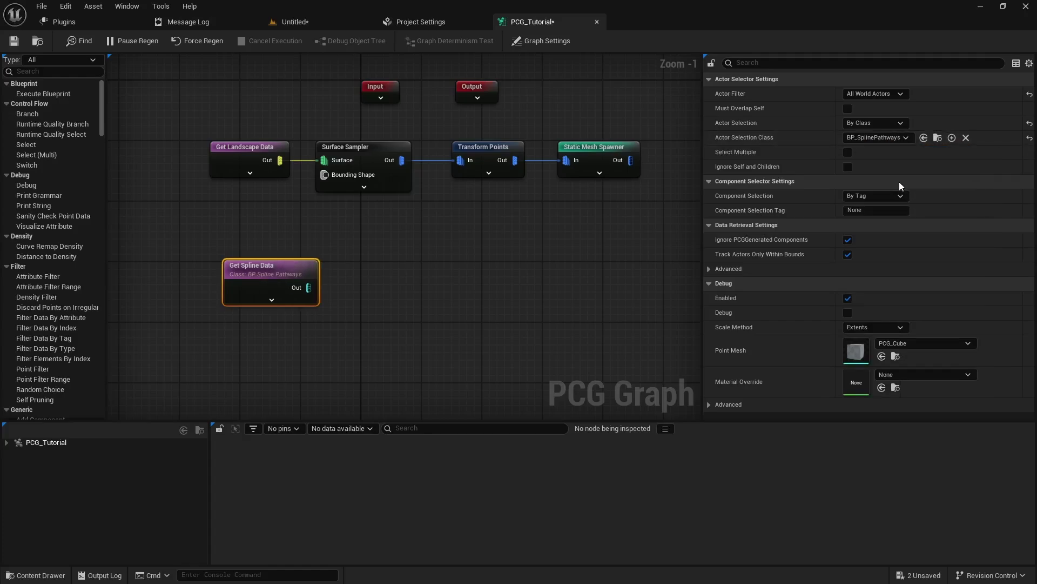
Step: Add a Spline Sampler node fed by the Get Spline Data output and line it up beside that node
{"action": "left_click_drag", "start_coordinate": [309, 287], "coordinate": [369, 290]}
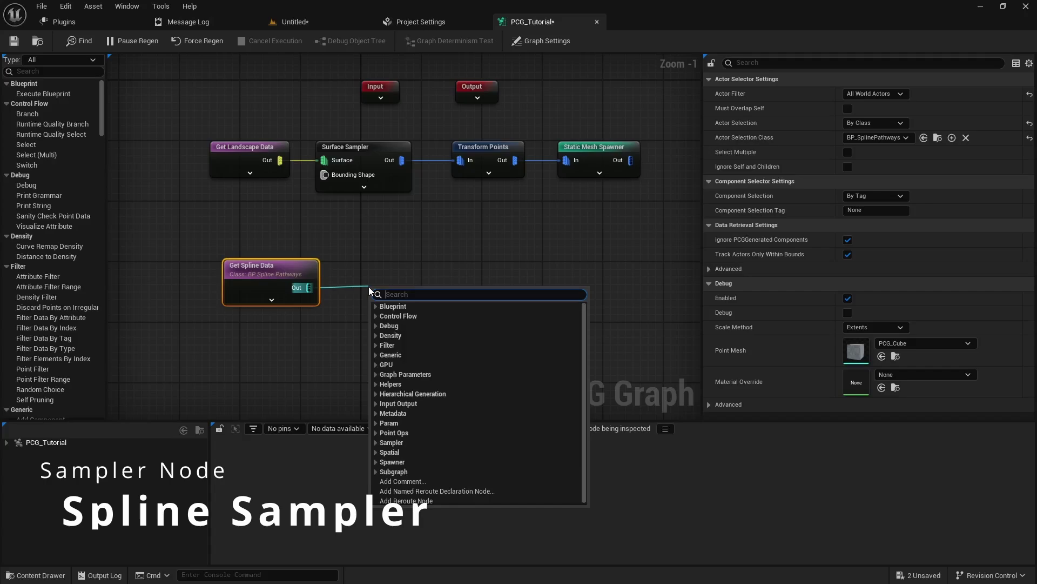
{"action": "type", "text": "spline sam"}
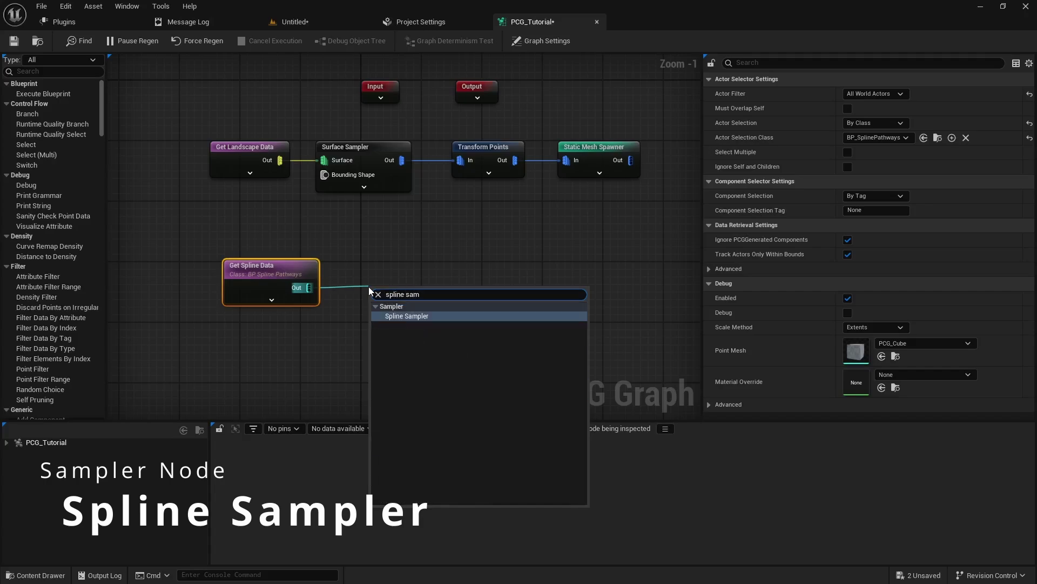
{"action": "left_click", "coordinate": [406, 315]}
{"action": "left_click_drag", "start_coordinate": [412, 296], "coordinate": [429, 283]}
{"action": "right_click_drag", "start_coordinate": [429, 282], "coordinate": [391, 287]}
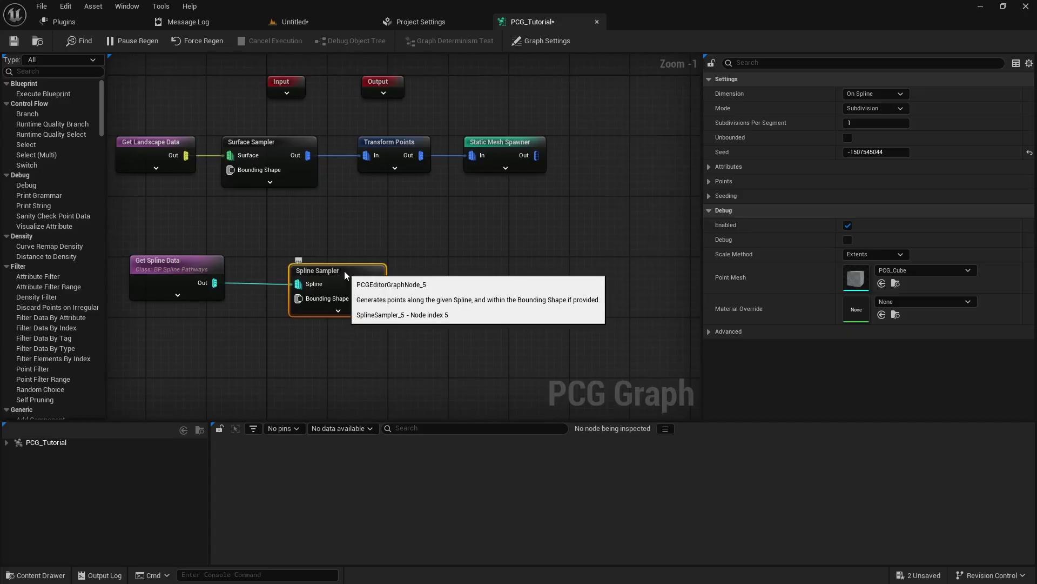
Step: Turn on debug display for the Spline Sampler and examine its points along the spline in the level
{"action": "left_click", "coordinate": [321, 28]}
{"action": "key", "text": "w"}
{"action": "right_click_drag", "start_coordinate": [473, 277], "coordinate": [342, 57]}
{"action": "key", "text": "s"}
{"action": "key", "text": "w"}
{"action": "key", "text": "s"}
{"action": "key", "text": "s"}
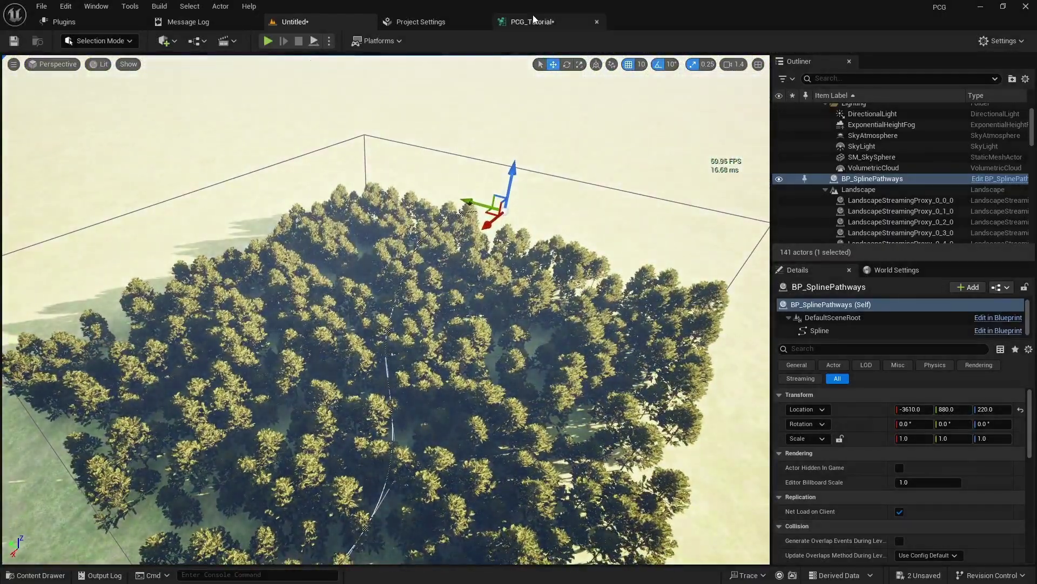
{"action": "left_click", "coordinate": [532, 22]}
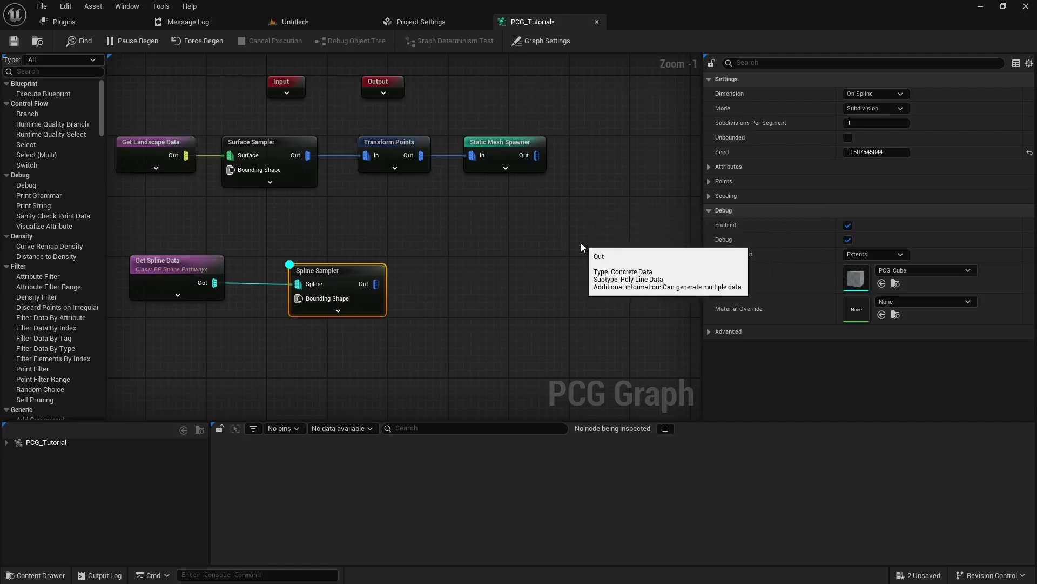
Step: Add an Extents Modifier node connected to the Spline Sampler's output
{"action": "left_click_drag", "start_coordinate": [377, 284], "coordinate": [449, 285]}
{"action": "type", "text": "extents"}
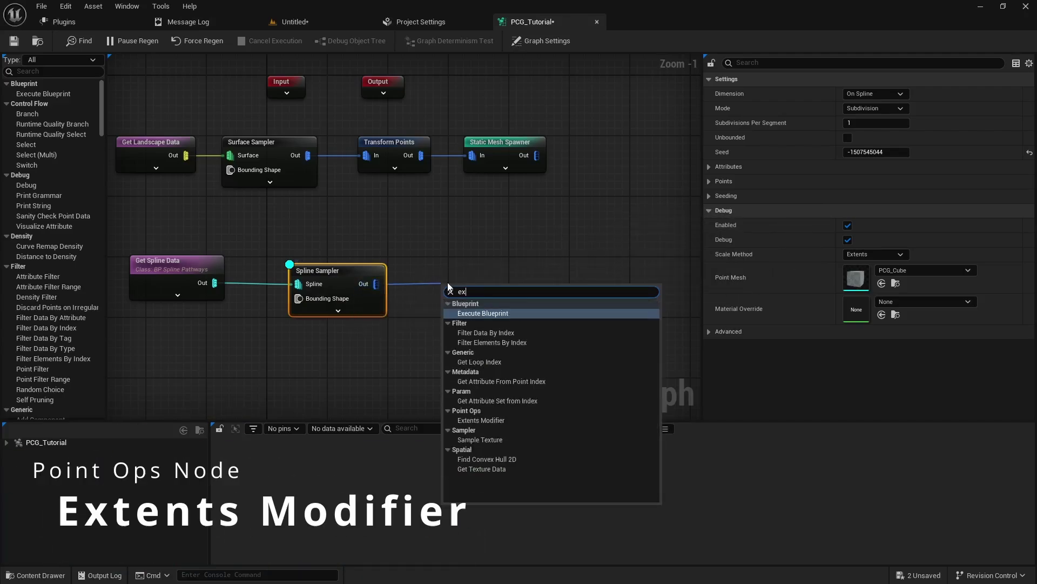
{"action": "key", "text": "Return"}
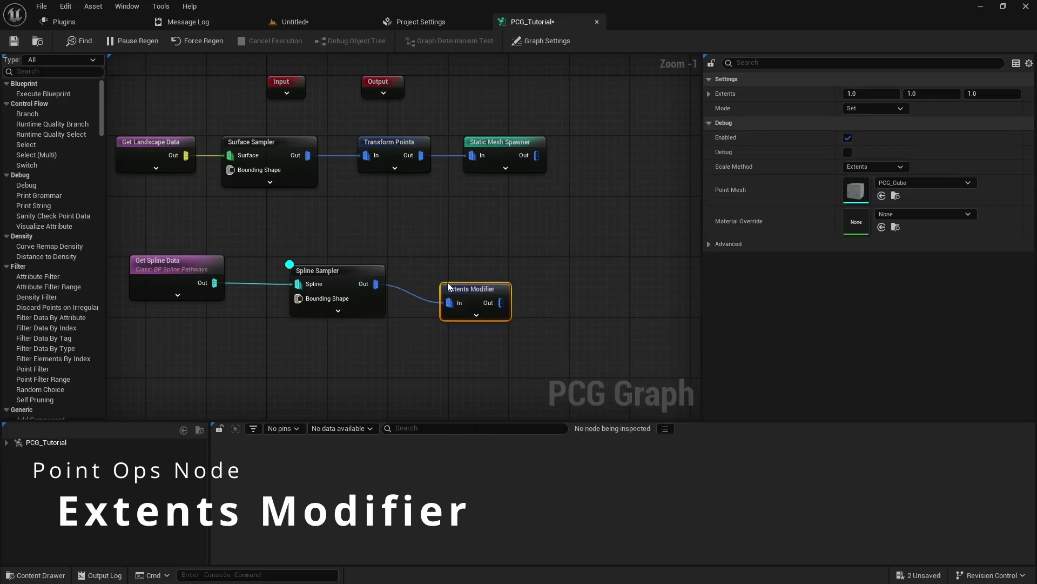
Step: Switch debug display from the Spline Sampler to the Extents Modifier and straighten the wire between the two nodes
{"action": "left_click", "coordinate": [350, 270]}
{"action": "key", "text": "d"}
{"action": "left_click", "coordinate": [482, 288]}
{"action": "key", "text": "d"}
{"action": "key", "text": "q"}
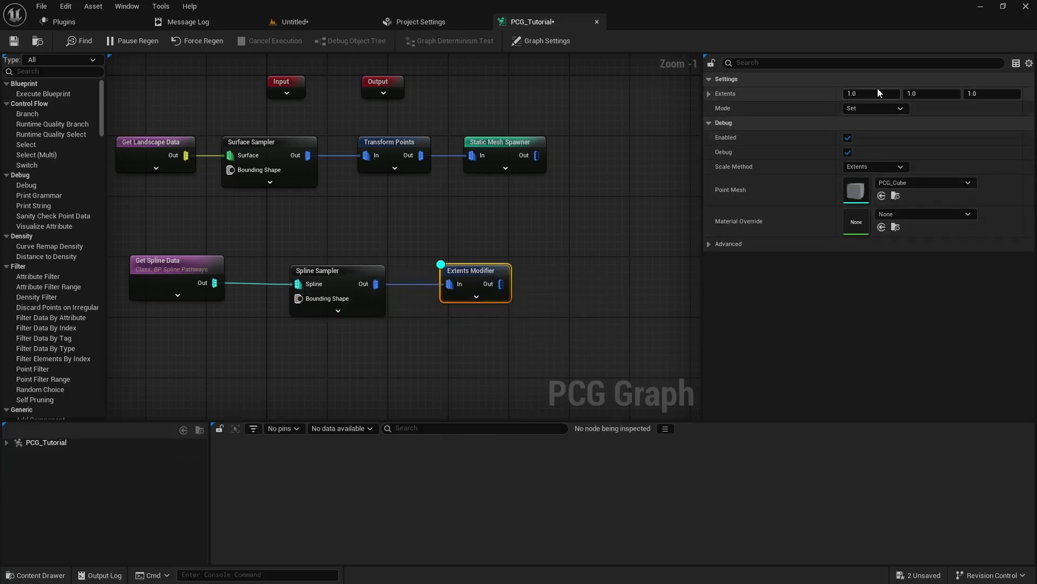
Step: Inspect the Spline Sampler's output point data for the PCG_Tutorial component, including the bounds values
{"action": "left_click", "coordinate": [342, 268]}
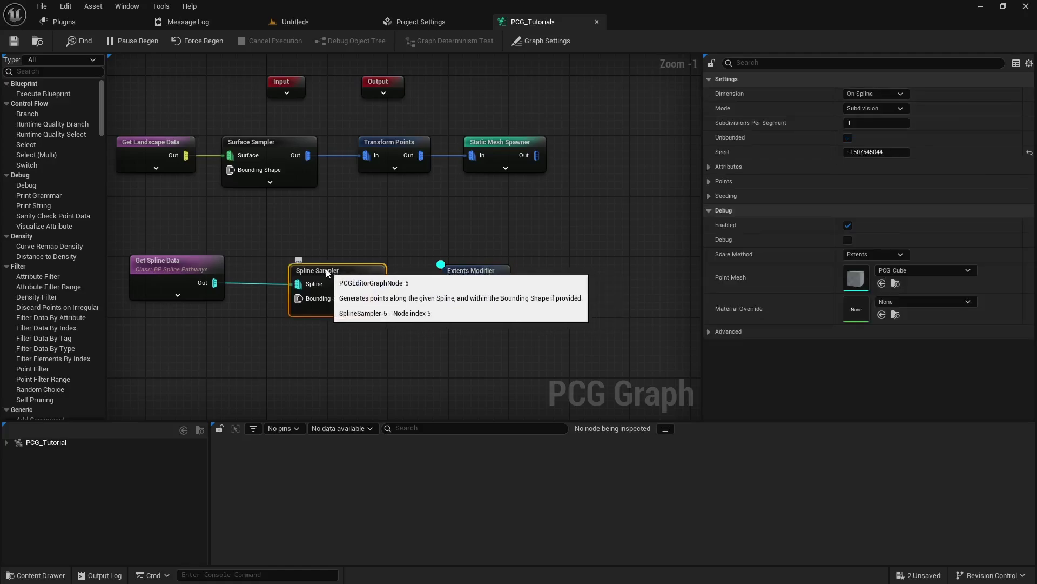
{"action": "key", "text": "a"}
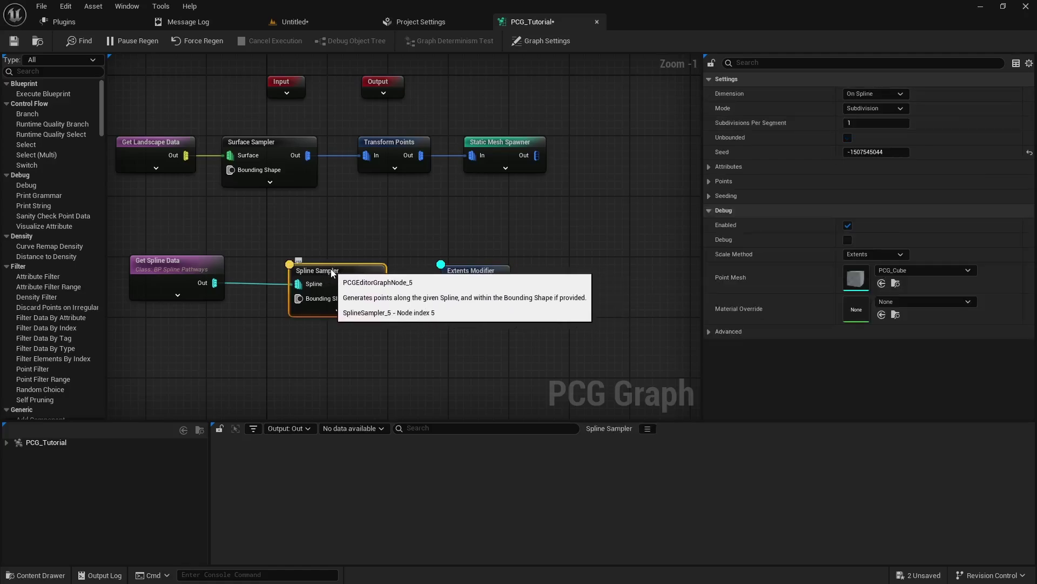
{"action": "left_click", "coordinate": [37, 443]}
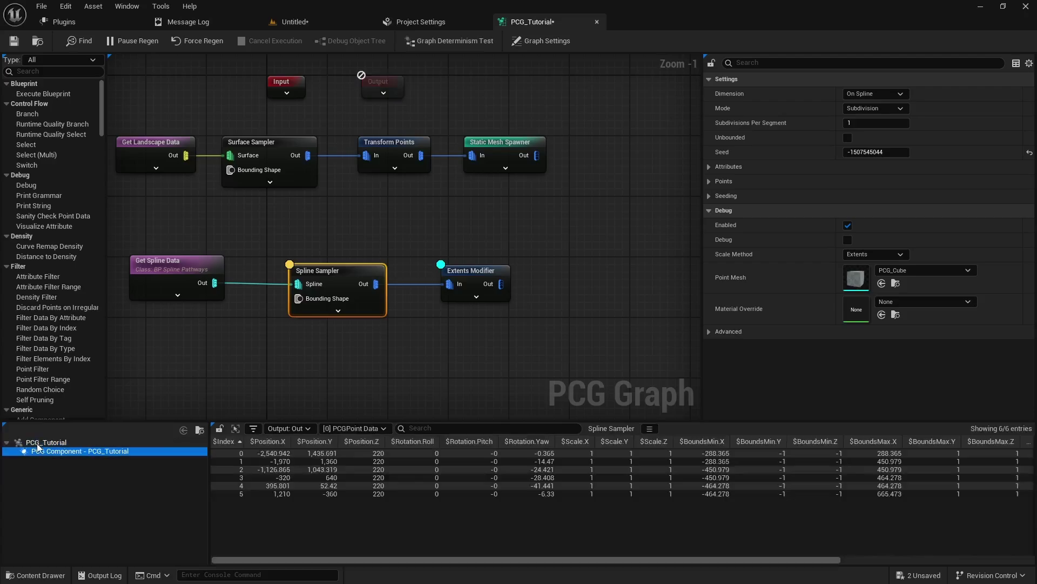
{"action": "left_click", "coordinate": [79, 451]}
{"action": "left_click", "coordinate": [63, 451]}
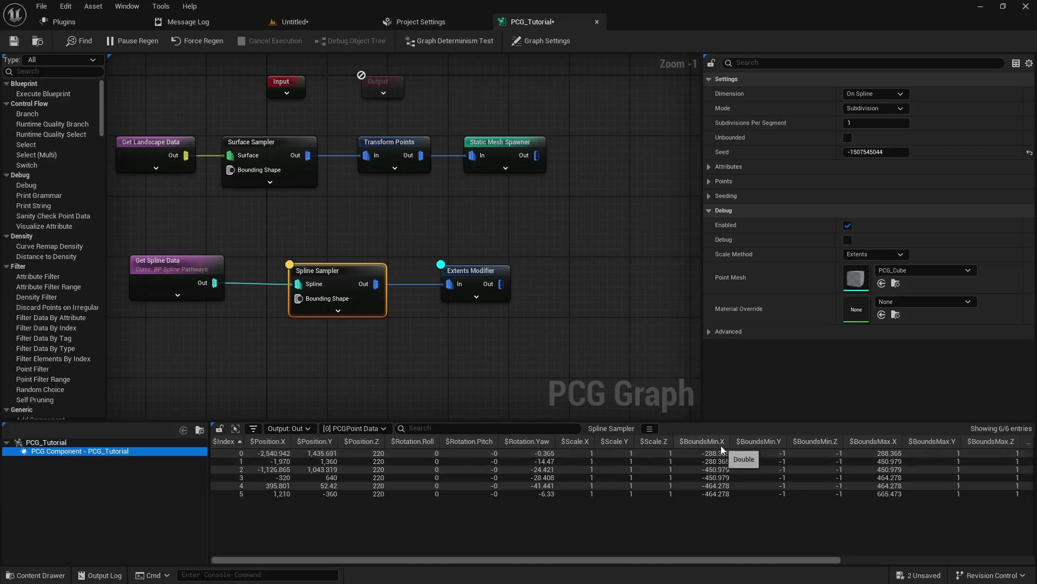
Step: Set the Extents Modifier's Y and Z extents to 250 and check the debug boxes in the level
{"action": "left_click", "coordinate": [479, 271]}
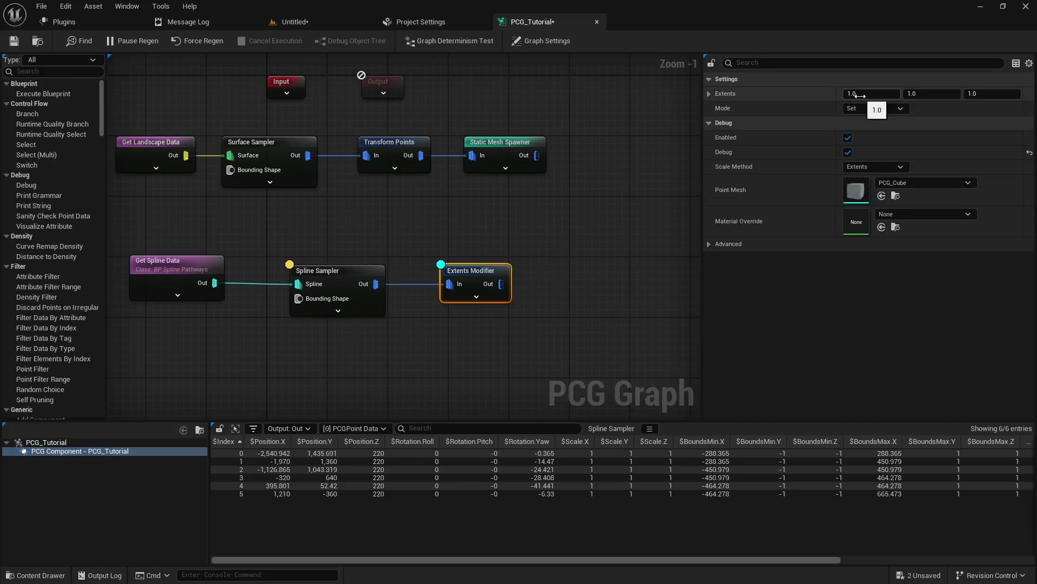
{"action": "left_click", "coordinate": [943, 94]}
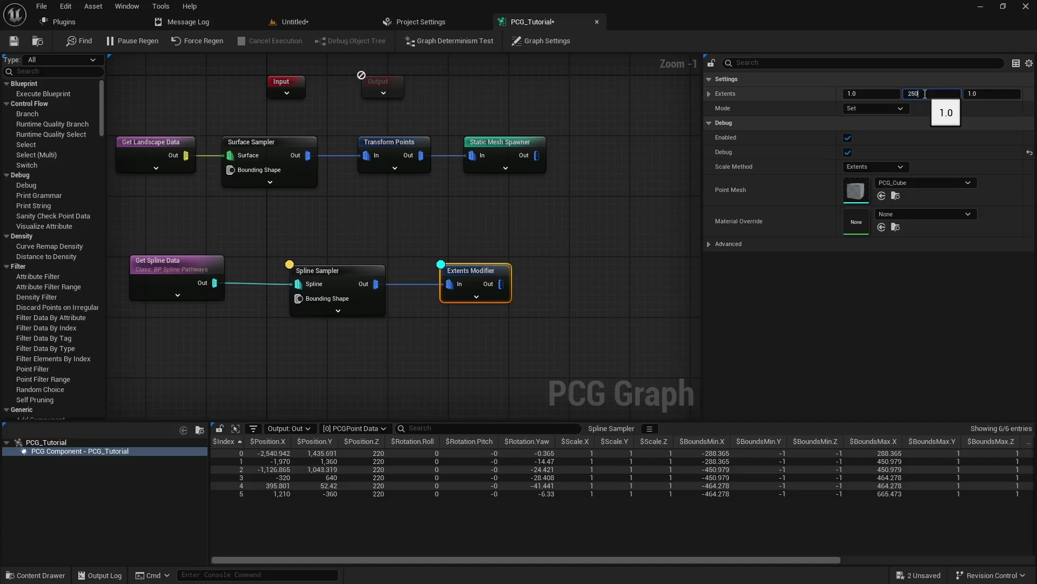
{"action": "key", "text": "Tab"}
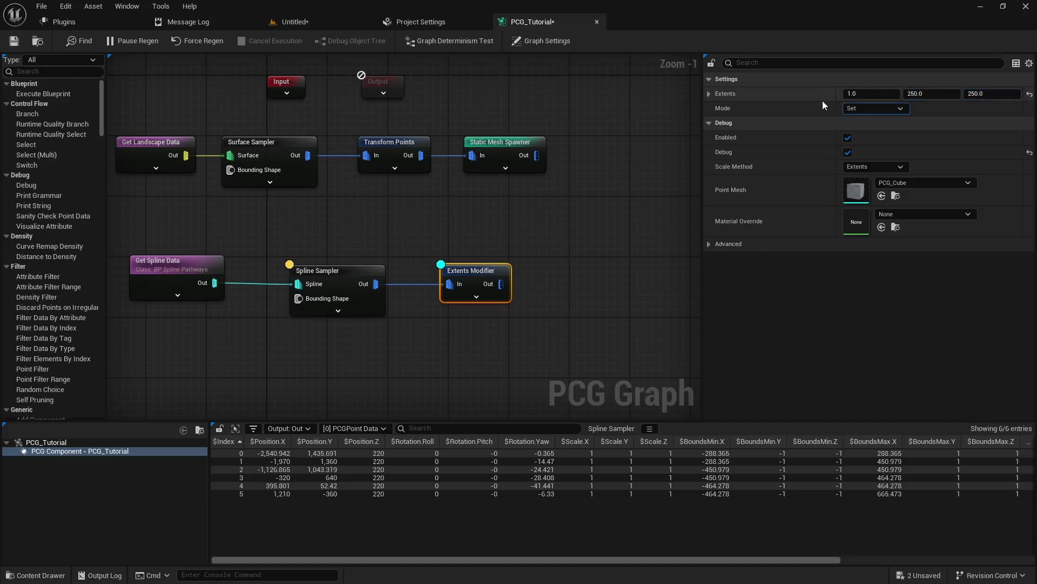
{"action": "left_click", "coordinate": [320, 22]}
{"action": "right_click_drag", "start_coordinate": [439, 362], "coordinate": [418, 411]}
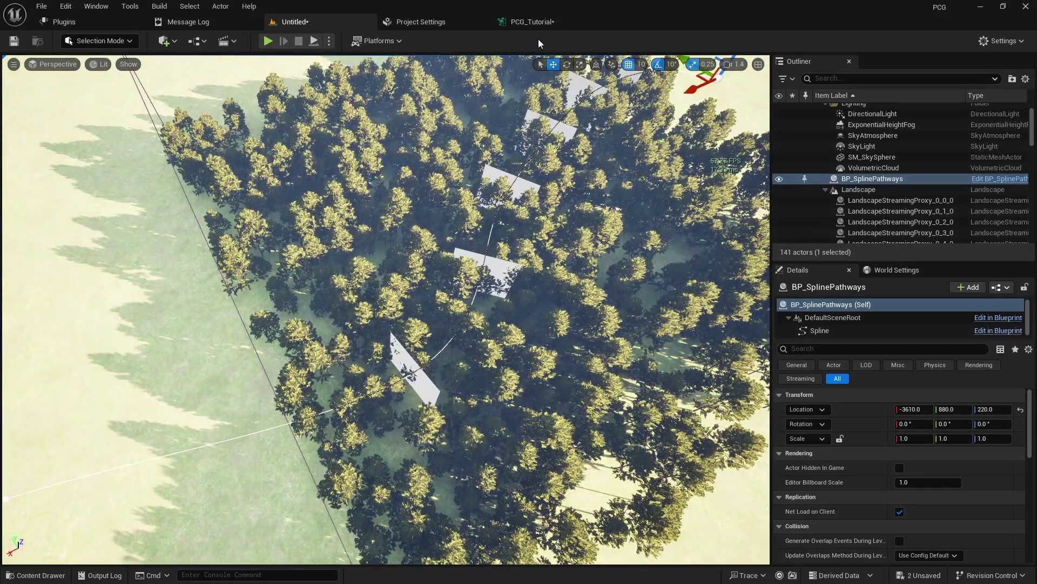
{"action": "left_click", "coordinate": [530, 22]}
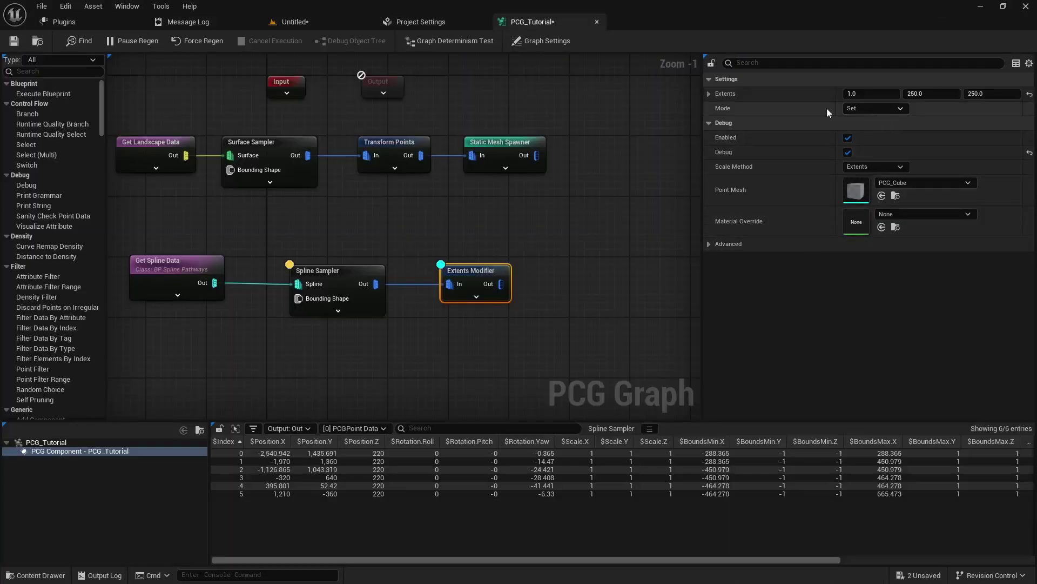
Step: Change the Extents Modifier's mode to Multiply and check the debug path through the forest
{"action": "left_click", "coordinate": [871, 109]}
{"action": "left_click", "coordinate": [865, 158]}
{"action": "left_click", "coordinate": [328, 22]}
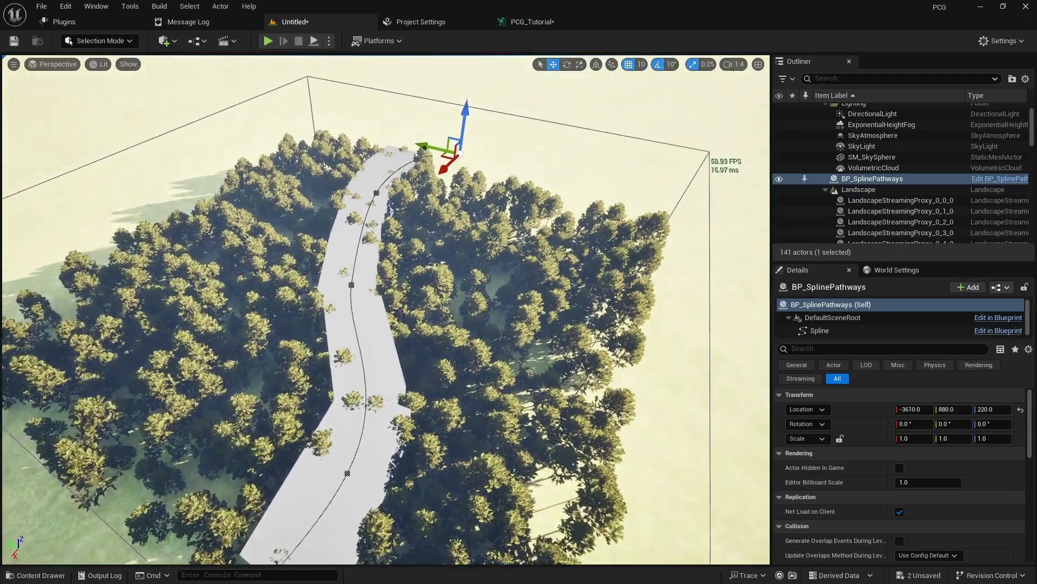
{"action": "right_click_drag", "start_coordinate": [386, 310], "coordinate": [447, 368]}
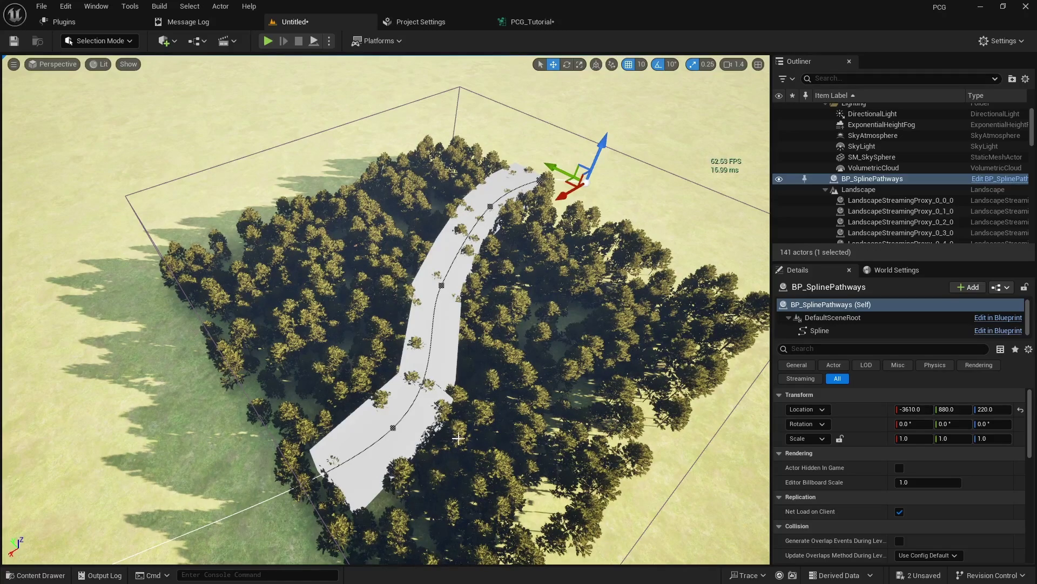
{"action": "left_click", "coordinate": [547, 20]}
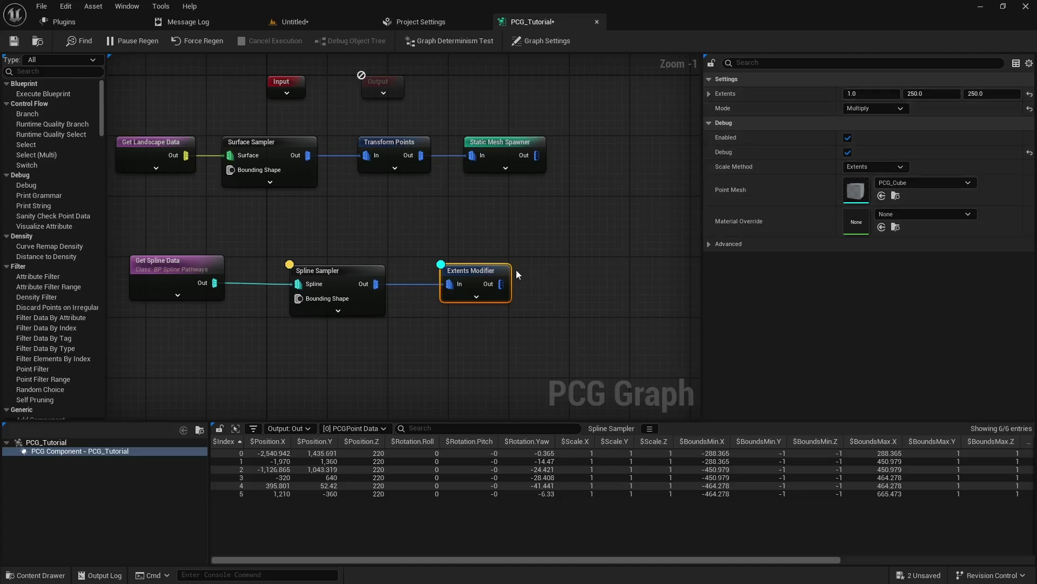
Step: Turn off the Extents Modifier's debug display and add an aligned Transform Points node to its output
{"action": "key", "text": "d"}
{"action": "right_click_drag", "start_coordinate": [563, 326], "coordinate": [424, 296]}
{"action": "left_click_drag", "start_coordinate": [362, 252], "coordinate": [442, 250]}
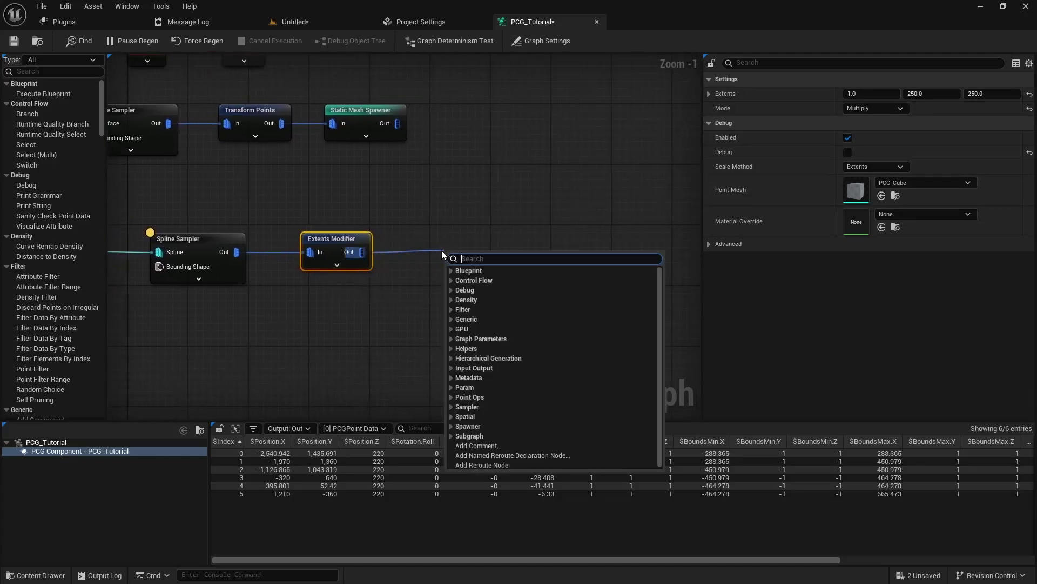
{"action": "type", "text": "transform"}
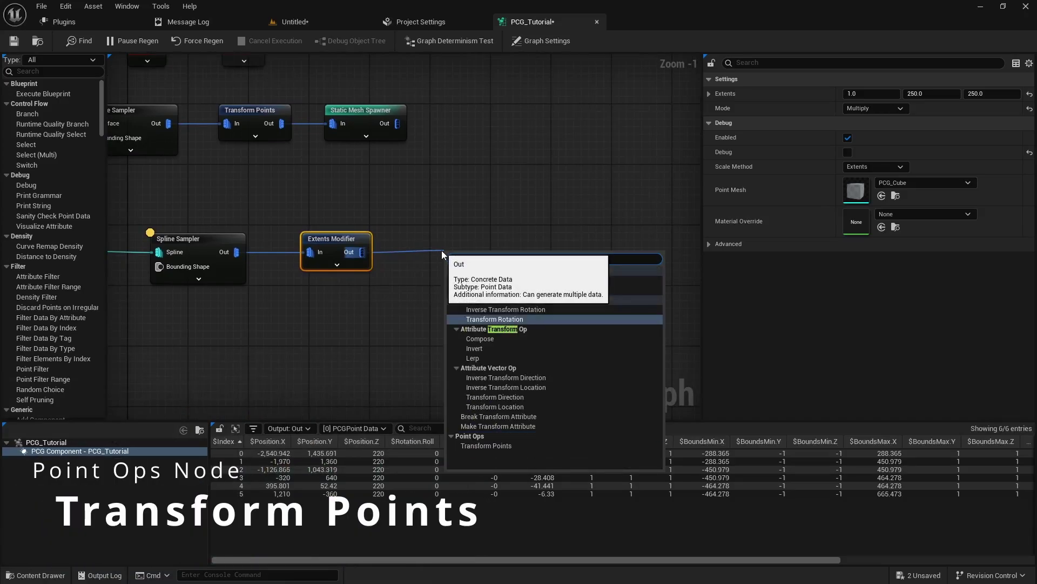
{"action": "left_click", "coordinate": [510, 446]}
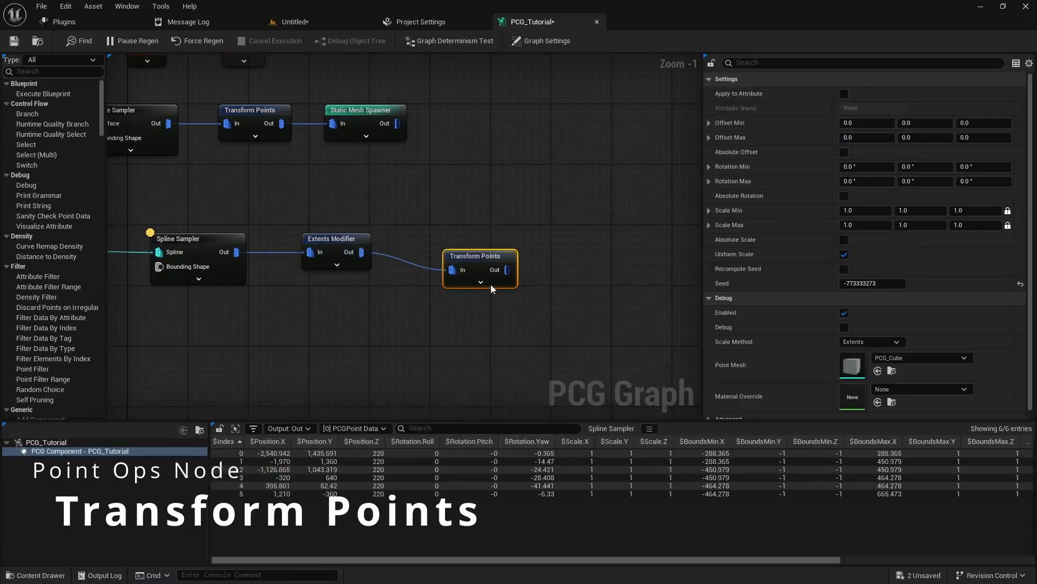
{"action": "left_click_drag", "start_coordinate": [482, 257], "coordinate": [460, 240]}
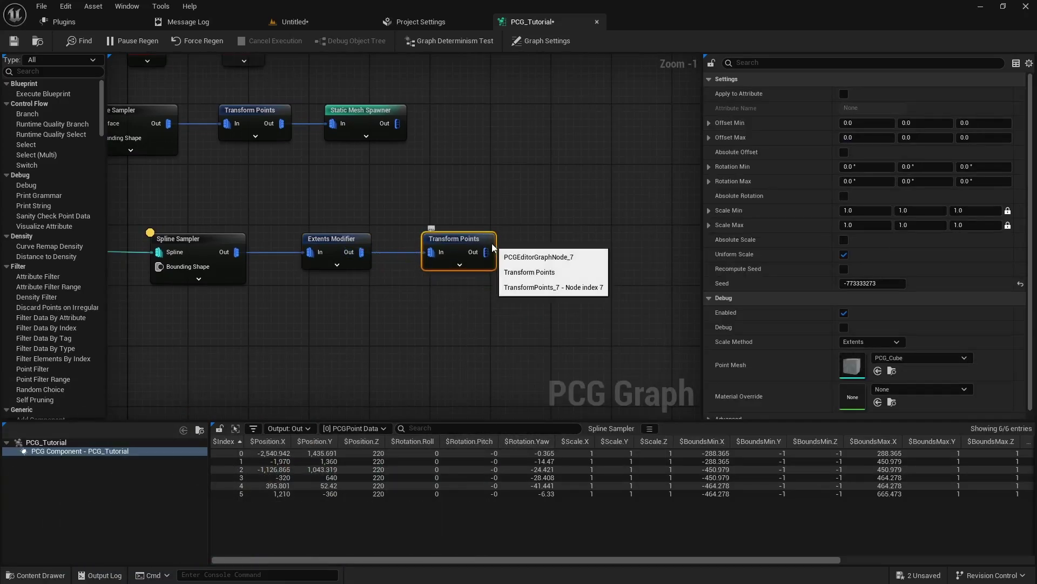
Step: Add a Named Reroute Declaration node to the output of the new Transform Points node
{"action": "right_click_drag", "start_coordinate": [486, 249], "coordinate": [303, 252]}
{"action": "left_click_drag", "start_coordinate": [303, 253], "coordinate": [361, 251]}
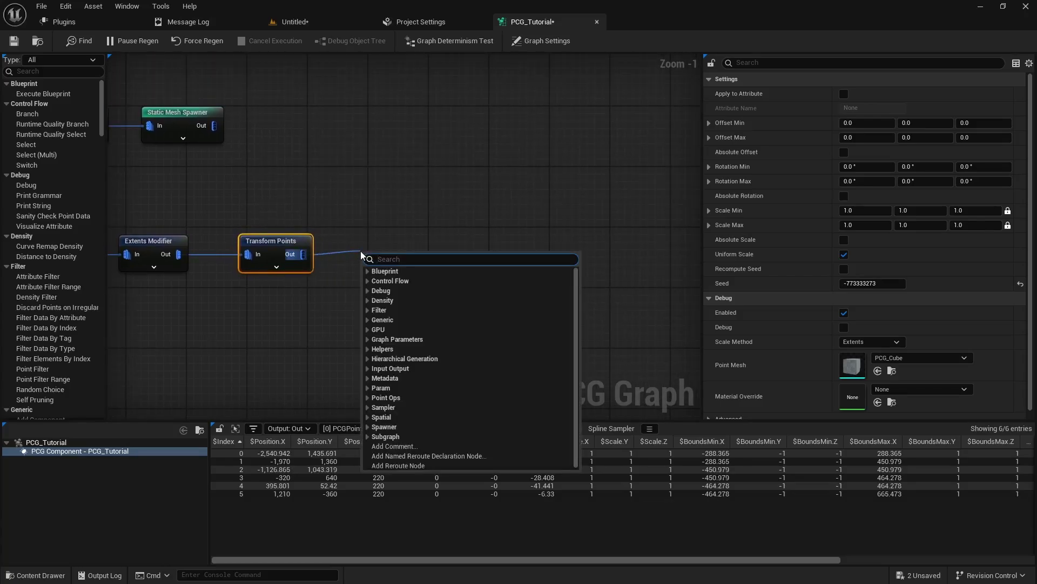
{"action": "type", "text": "rerout"}
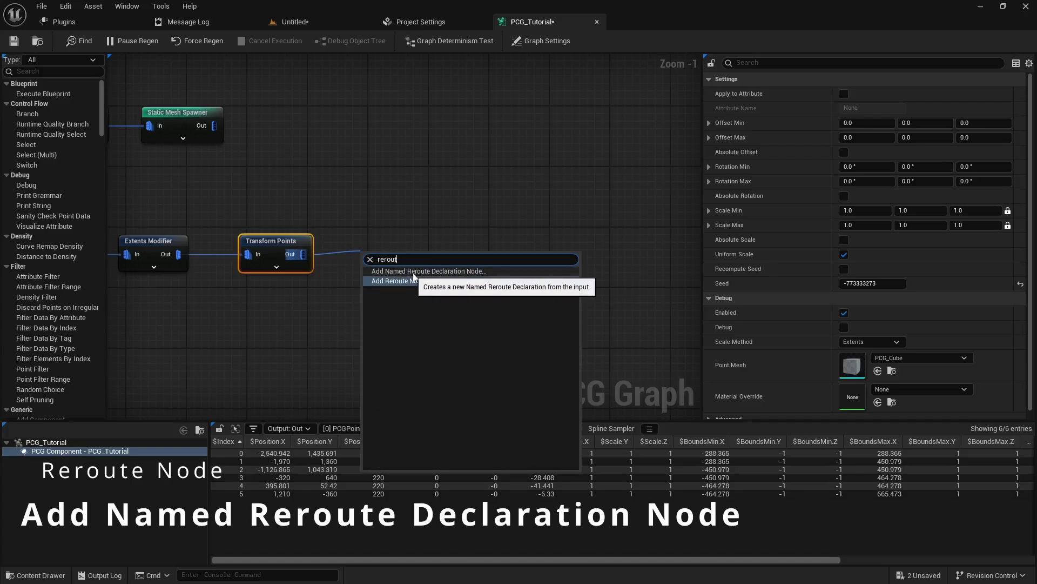
{"action": "left_click", "coordinate": [455, 271]}
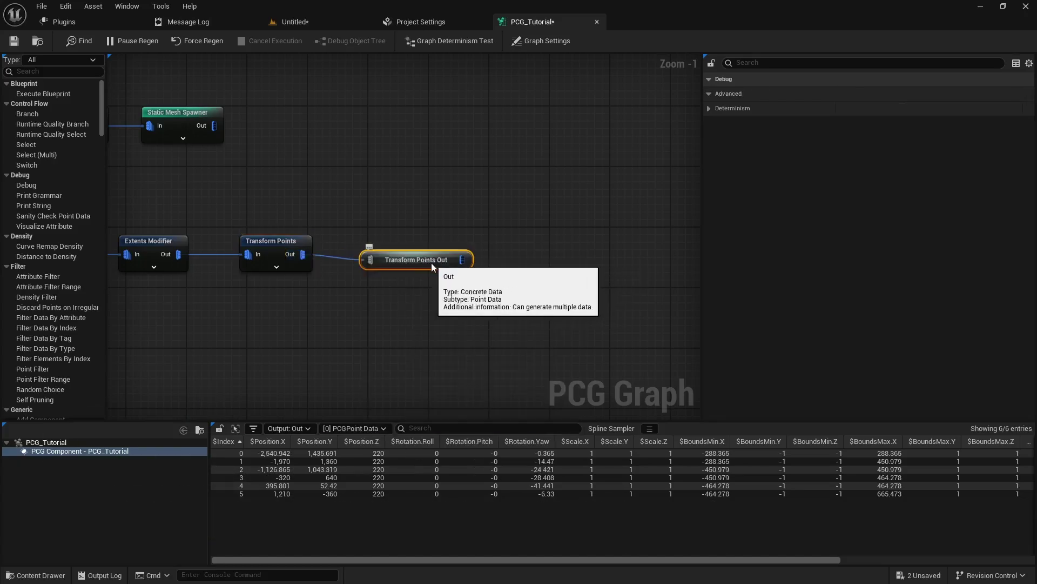
Step: Rename the Named Reroute Declaration node fed by the new Transform Points node to Spline Pathways
{"action": "right_click", "coordinate": [432, 263]}
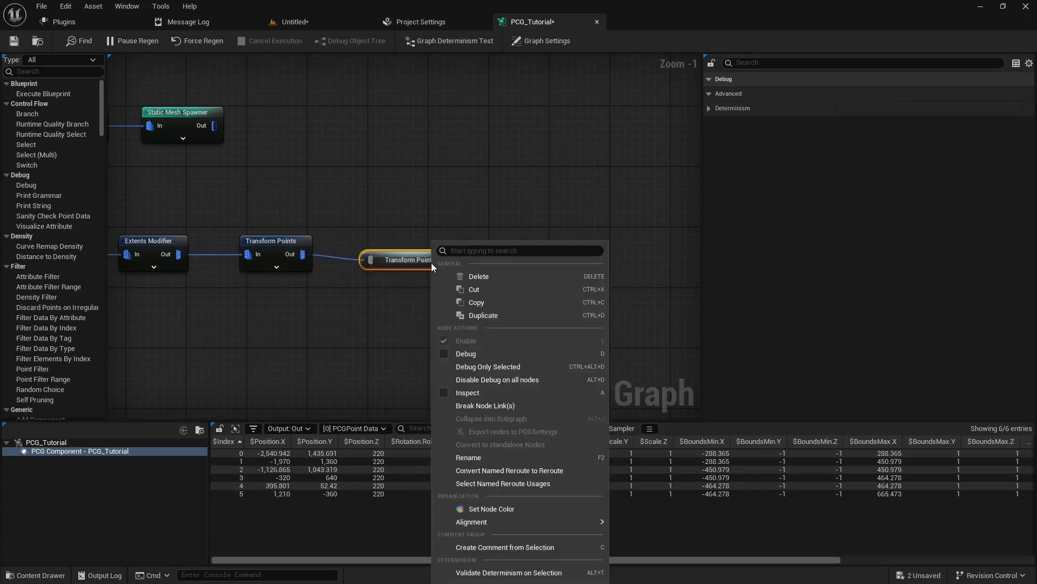
{"action": "left_click", "coordinate": [475, 457]}
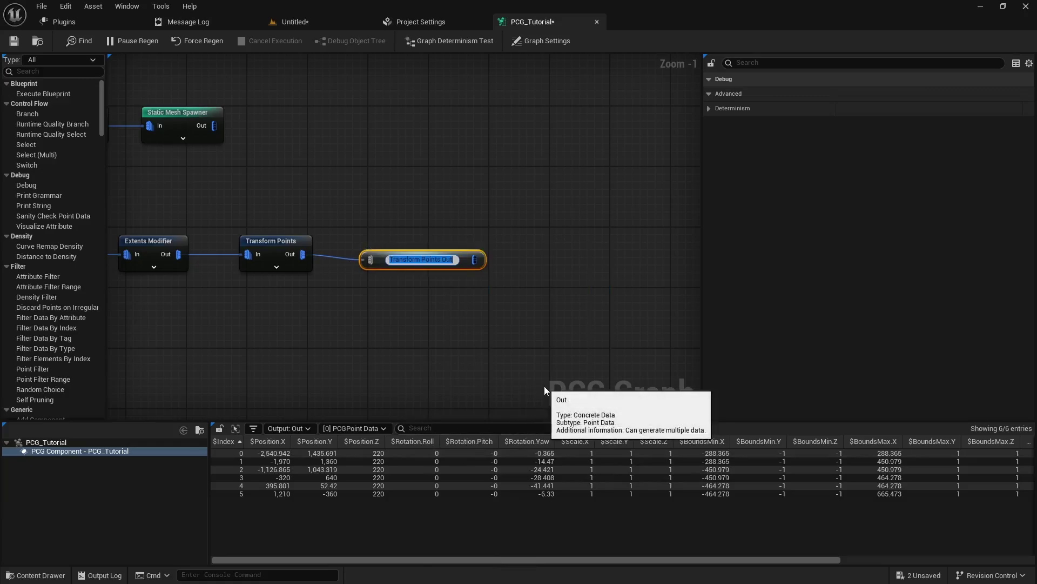
{"action": "type", "text": "Spline"}
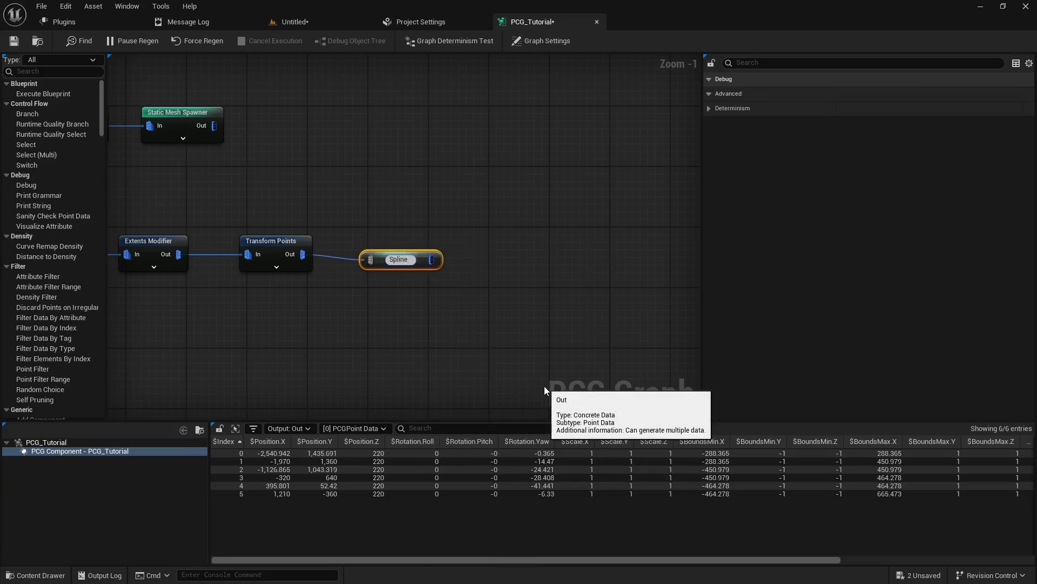
{"action": "type", "text": " Pathways"}
{"action": "key", "text": "Return"}
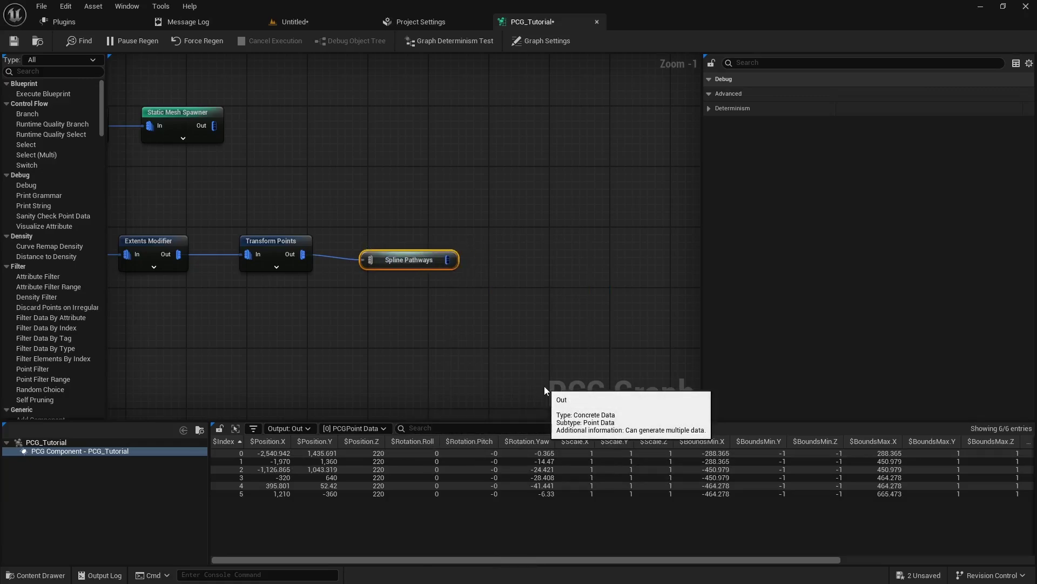
Step: Add a Spline Pathways reroute usage node below the tree chain's Transform Points and move the Spline Pathways declaration closer to its source
{"action": "right_click_drag", "start_coordinate": [367, 315], "coordinate": [603, 347]}
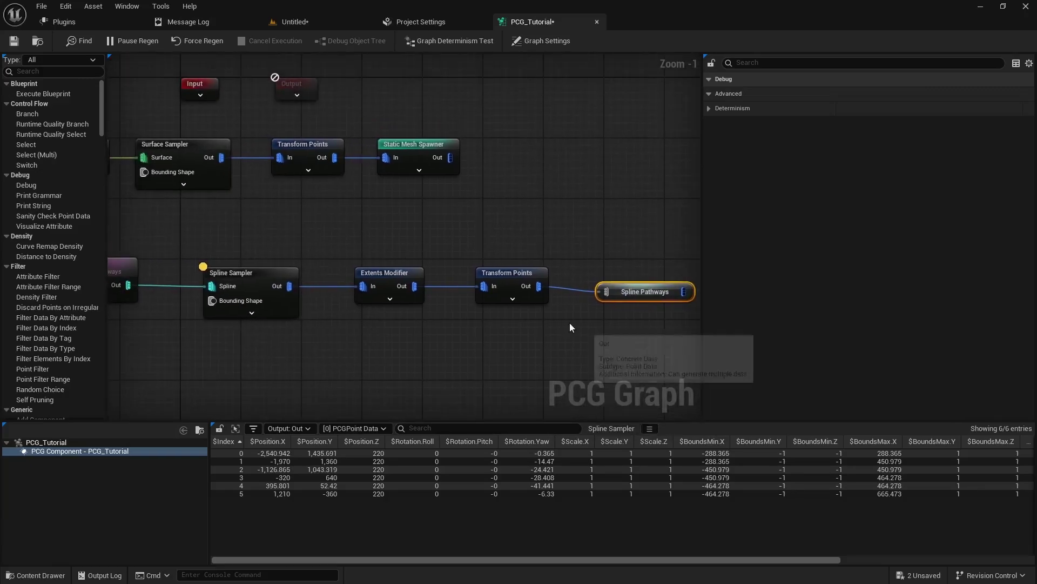
{"action": "right_click", "coordinate": [323, 197]}
{"action": "type", "text": "spline"}
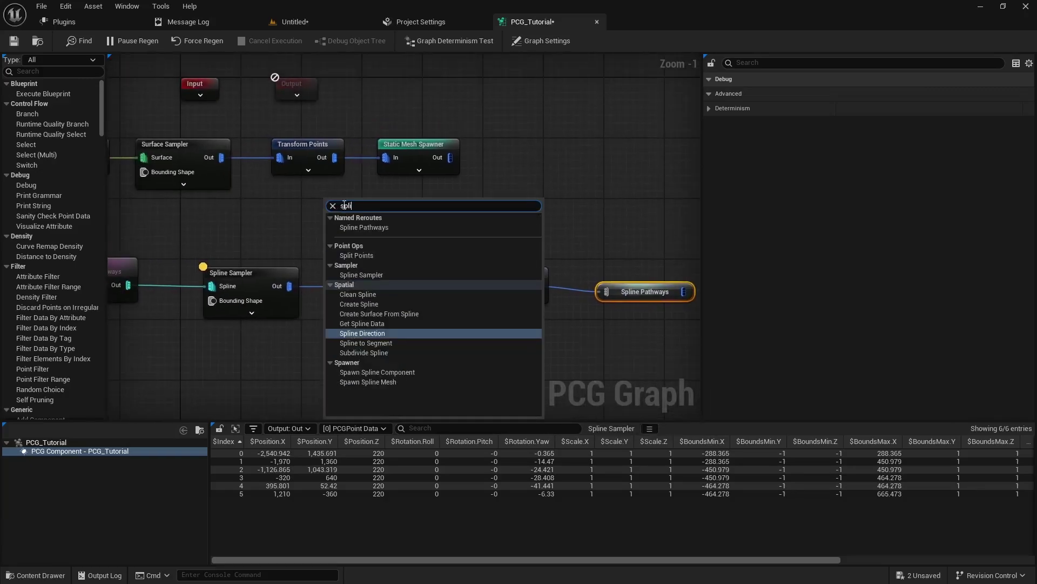
{"action": "left_click", "coordinate": [392, 229]}
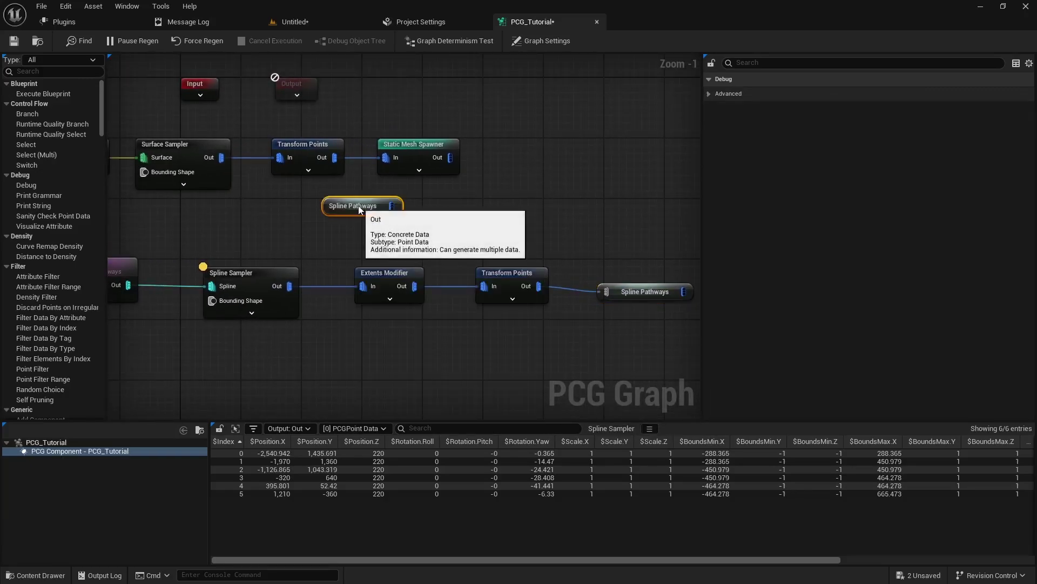
{"action": "left_click_drag", "start_coordinate": [378, 202], "coordinate": [341, 207]}
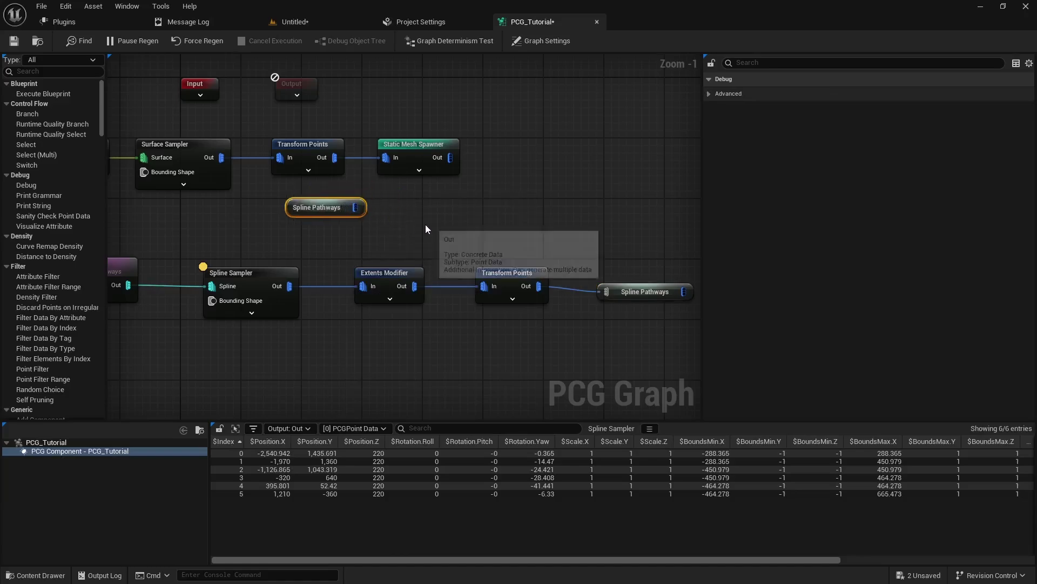
{"action": "left_click", "coordinate": [663, 286]}
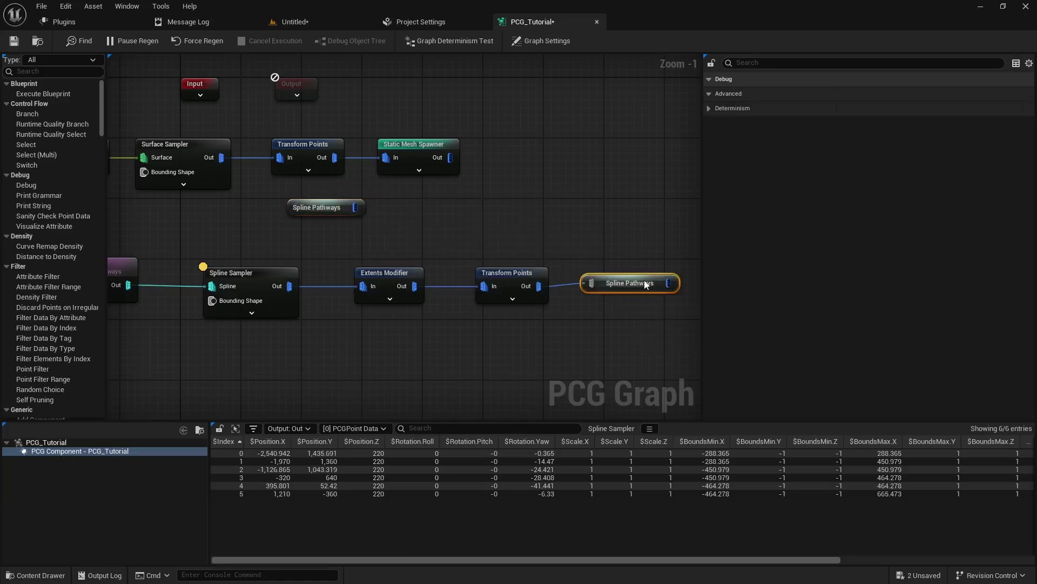
Step: Add a Difference node that subtracts Spline Pathways from the tree chain's Transform Points and outputs to the Static Mesh Spawner
{"action": "right_click_drag", "start_coordinate": [413, 177], "coordinate": [363, 202]}
{"action": "left_click_drag", "start_coordinate": [367, 170], "coordinate": [496, 170]}
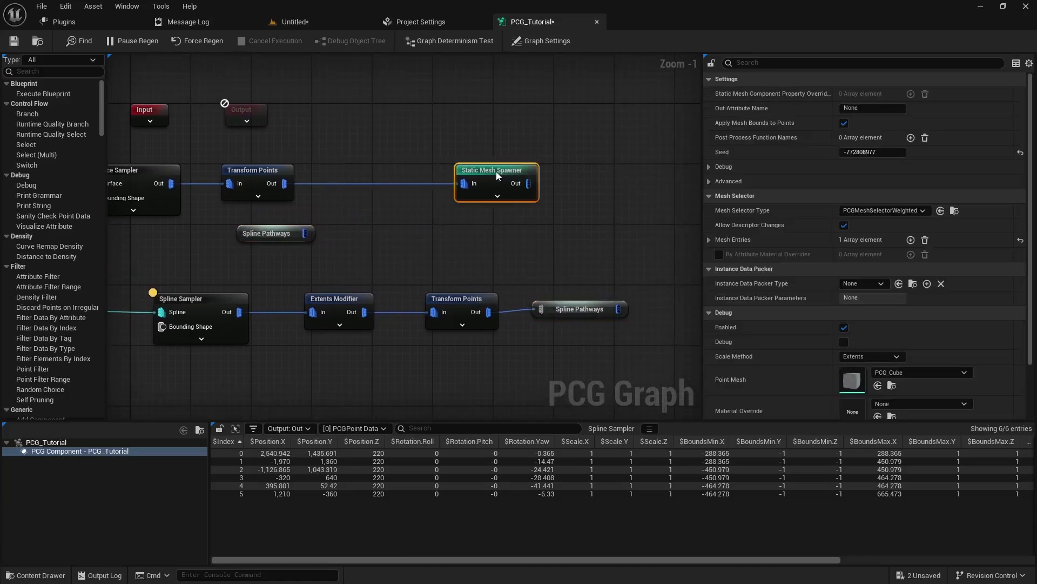
{"action": "left_click_drag", "start_coordinate": [284, 183], "coordinate": [349, 177]}
{"action": "type", "text": "diff"}
{"action": "key", "text": "Return"}
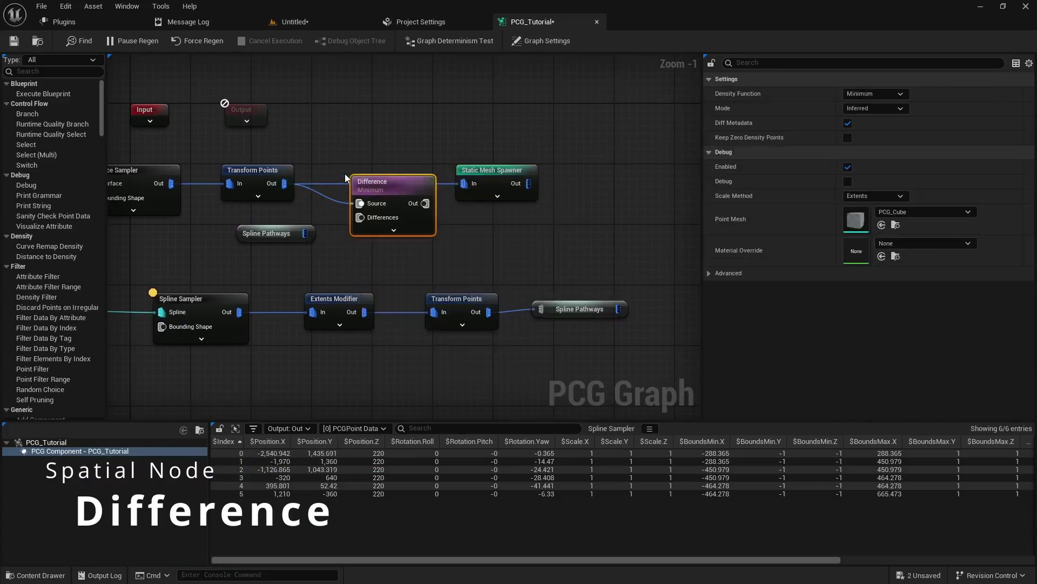
{"action": "left_click_drag", "start_coordinate": [305, 233], "coordinate": [363, 220]}
{"action": "left_click_drag", "start_coordinate": [425, 203], "coordinate": [460, 184]}
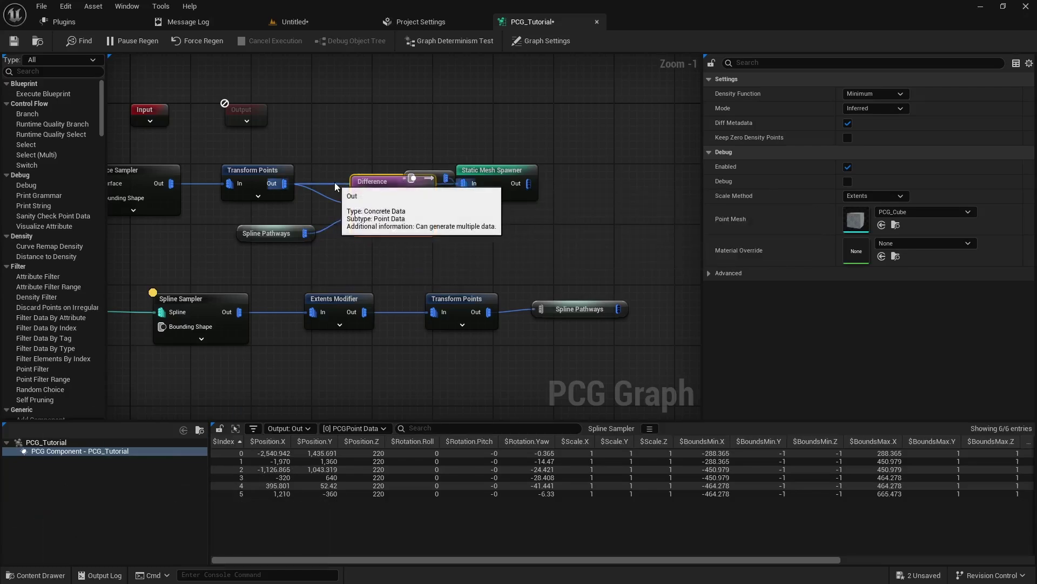
Step: Remove the direct link from Transform Points to the Static Mesh Spawner, and space and align the Difference, conversion and spawner nodes
{"action": "left_click", "coordinate": [335, 182]}
{"action": "left_click_drag", "start_coordinate": [378, 180], "coordinate": [348, 163]}
{"action": "left_click", "coordinate": [487, 174]}
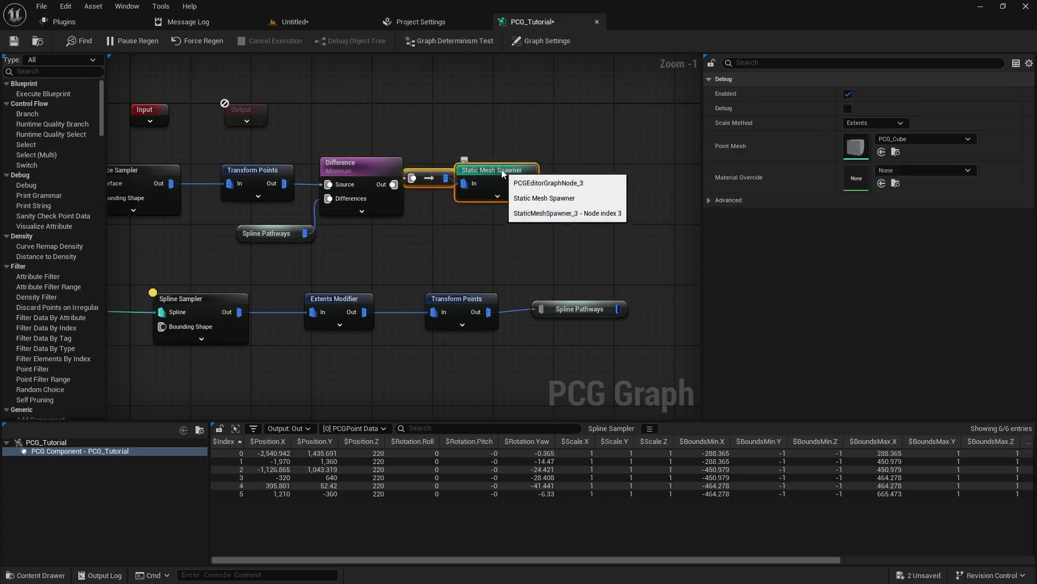
{"action": "left_click_drag", "start_coordinate": [487, 174], "coordinate": [573, 174]}
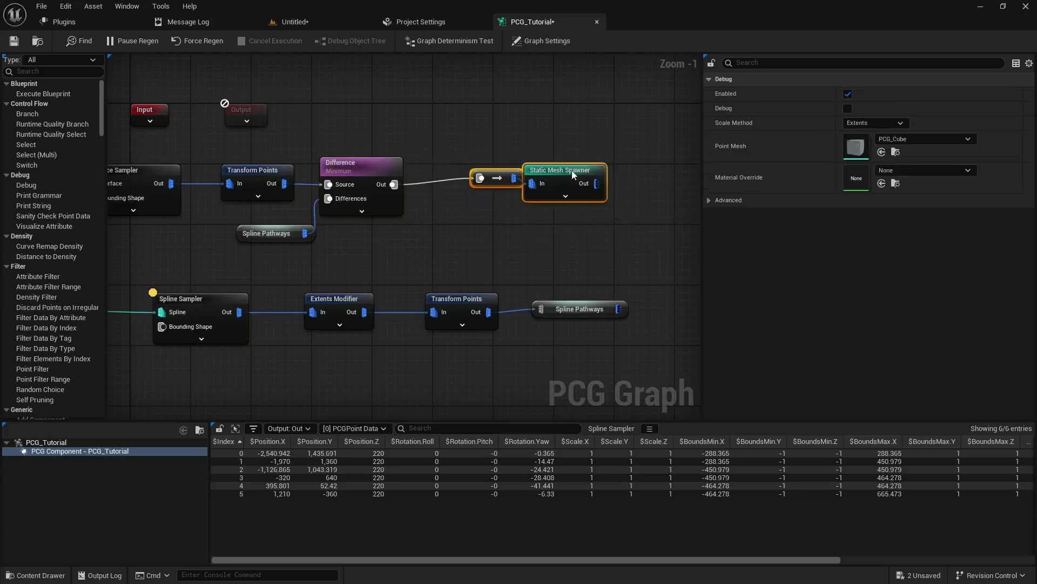
{"action": "left_click", "coordinate": [501, 180]}
{"action": "left_click_drag", "start_coordinate": [501, 180], "coordinate": [474, 179]}
{"action": "left_click", "coordinate": [346, 164], "text": "shift"}
{"action": "left_click", "coordinate": [540, 195], "text": "shift"}
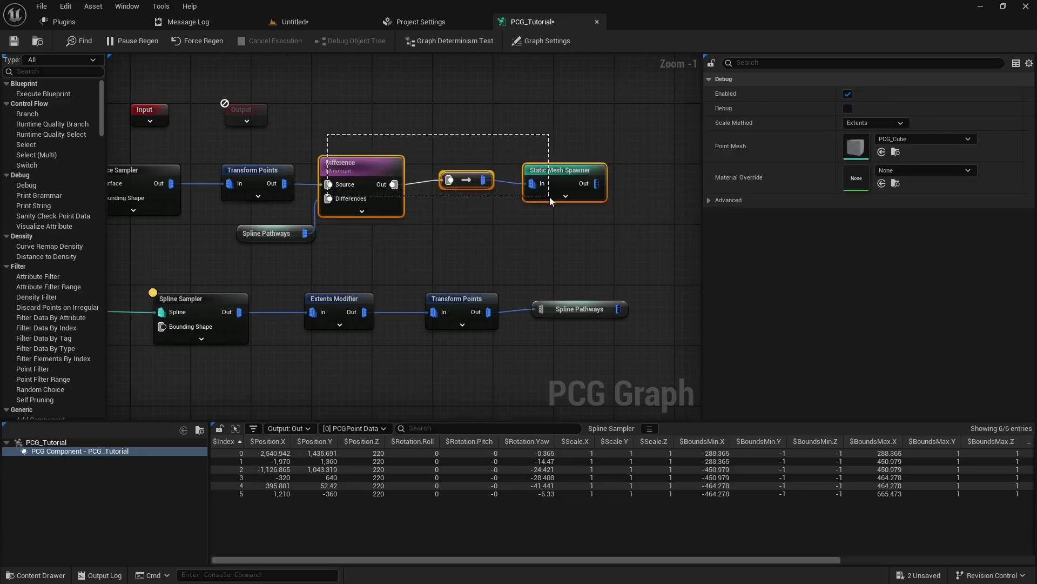
{"action": "key", "text": "q"}
{"action": "right_click_drag", "start_coordinate": [287, 228], "coordinate": [391, 214]}
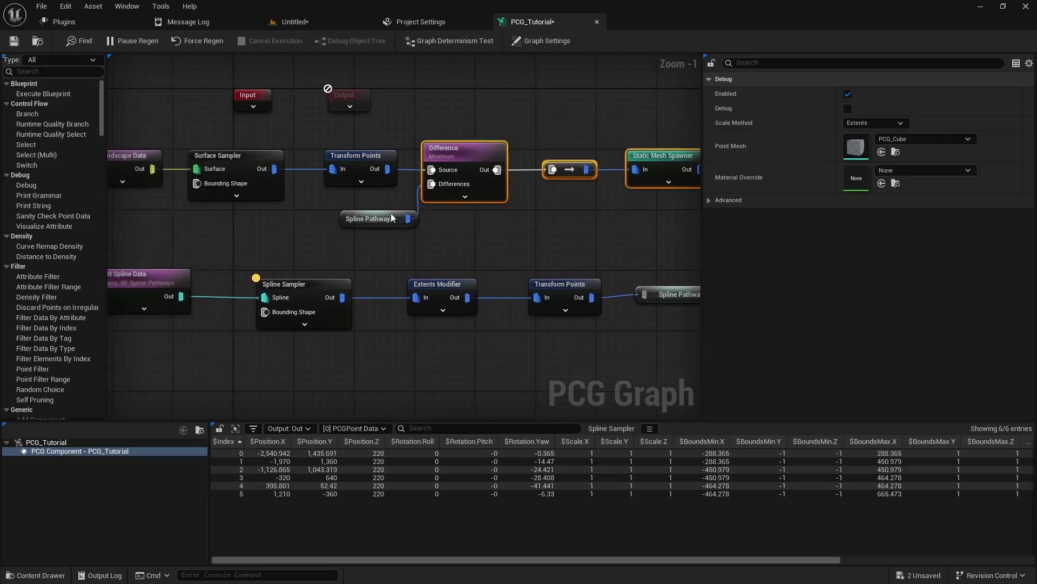
{"action": "left_click", "coordinate": [390, 213]}
Step: Test the carved path in the level by raising BP_SplinePathways, and set its Z location to 0
{"action": "left_click", "coordinate": [300, 23]}
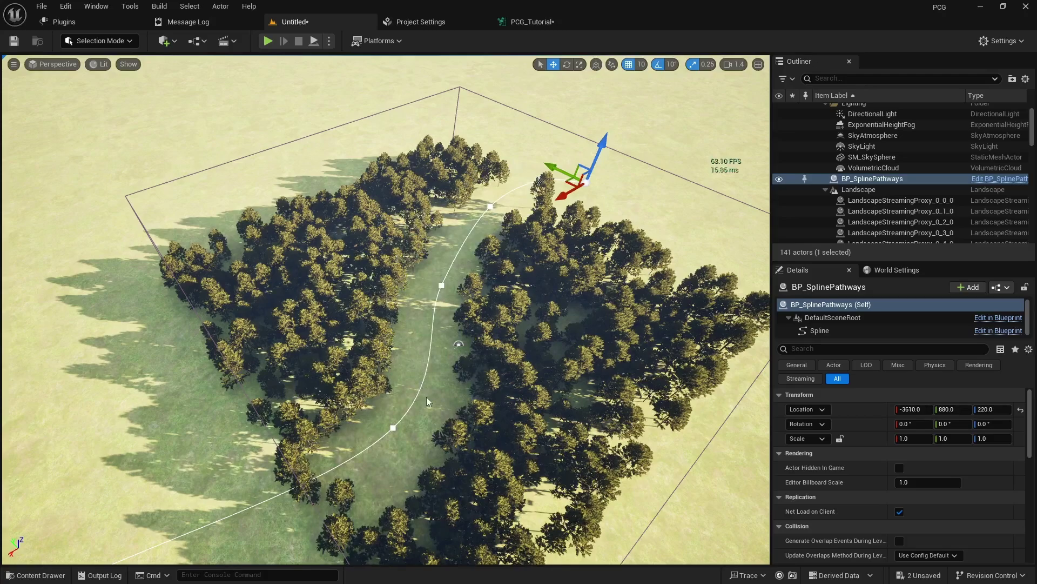
{"action": "left_click_drag", "start_coordinate": [598, 152], "coordinate": [604, 142]}
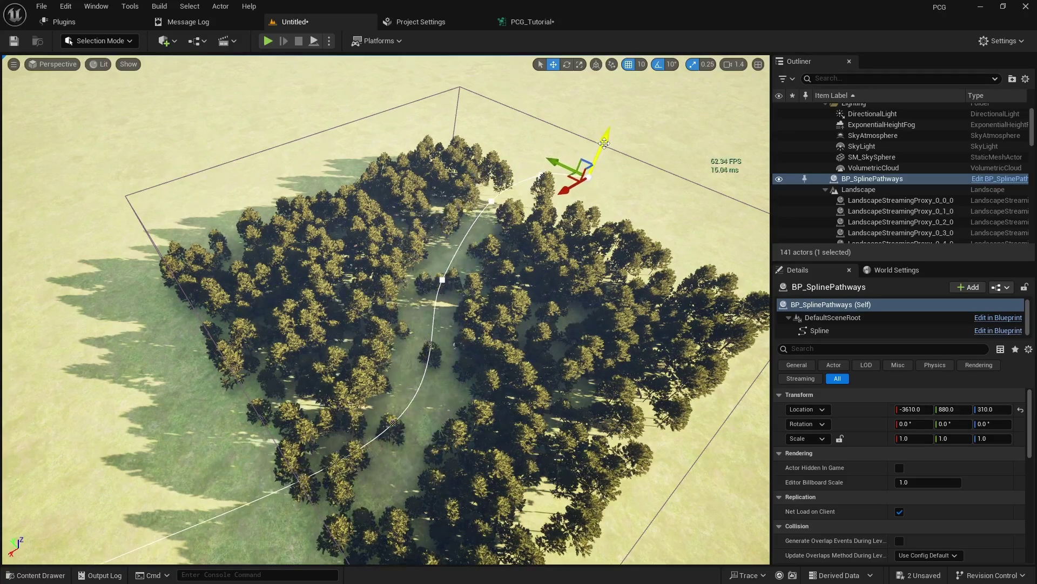
{"action": "left_click", "coordinate": [993, 409]}
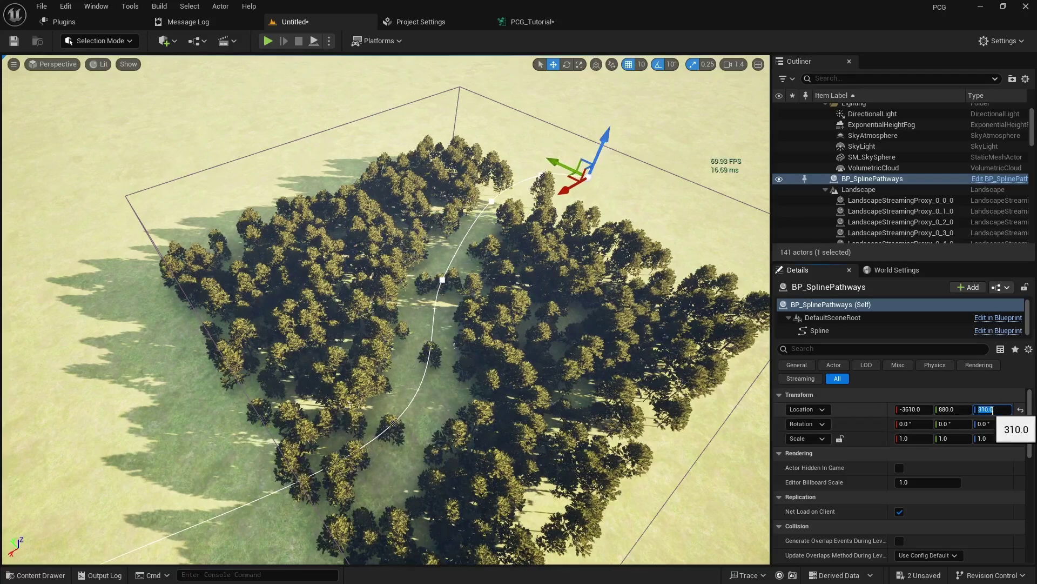
{"action": "type", "text": "0"}
{"action": "key", "text": "Return"}
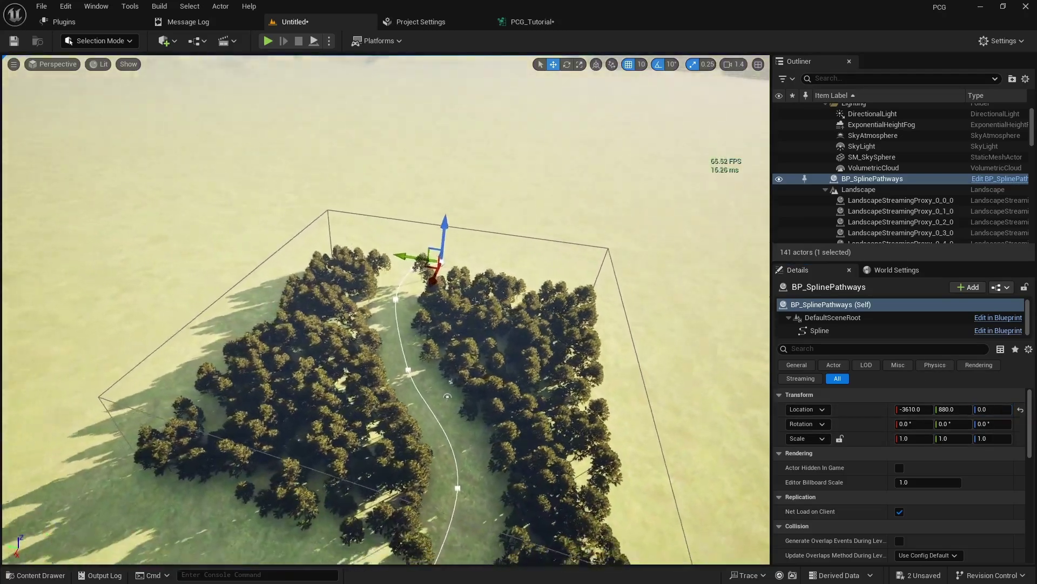
Step: Move the spline point with input key 3 to about X 2957, Y -856 and inspect the reshaped pathway through the trees
{"action": "scroll", "coordinate": [425, 410], "scroll_direction": "down", "scroll_amount": 2}
{"action": "left_click", "coordinate": [419, 340]}
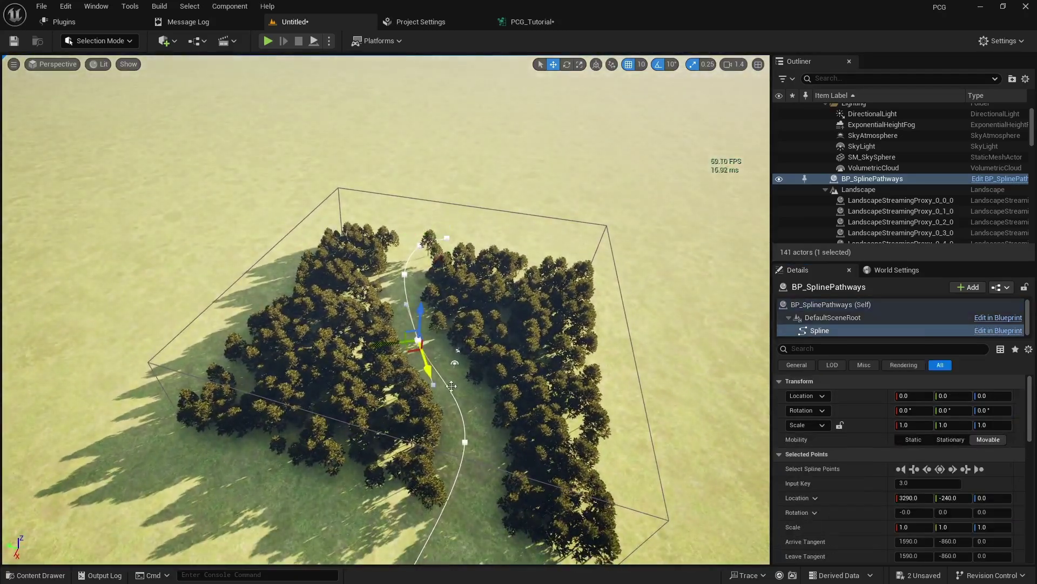
{"action": "key", "text": "f"}
{"action": "left_click_drag", "start_coordinate": [349, 358], "coordinate": [430, 376]}
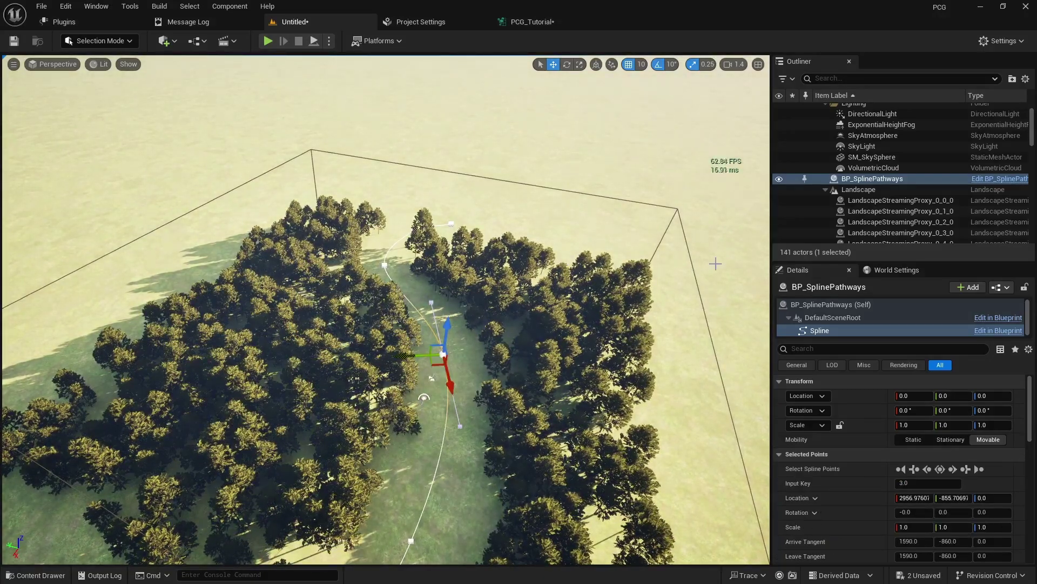
{"action": "right_click_drag", "start_coordinate": [431, 376], "coordinate": [449, 225]}
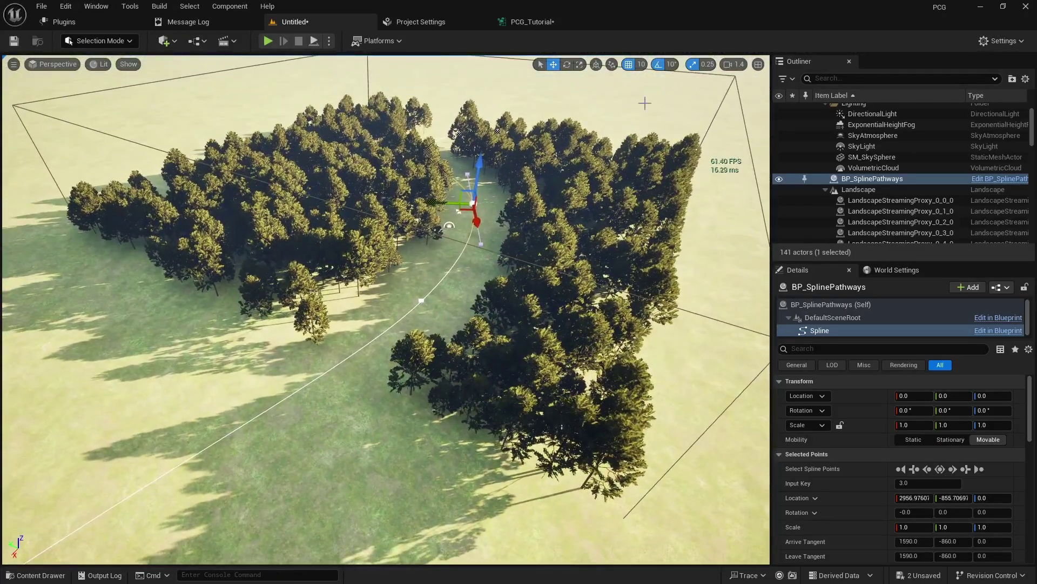
Step: Return to the PCG_Tutorial graph and move the Input and Output nodes up to free space above the tree chain
{"action": "left_click", "coordinate": [530, 22]}
{"action": "right_click_drag", "start_coordinate": [560, 326], "coordinate": [481, 372]}
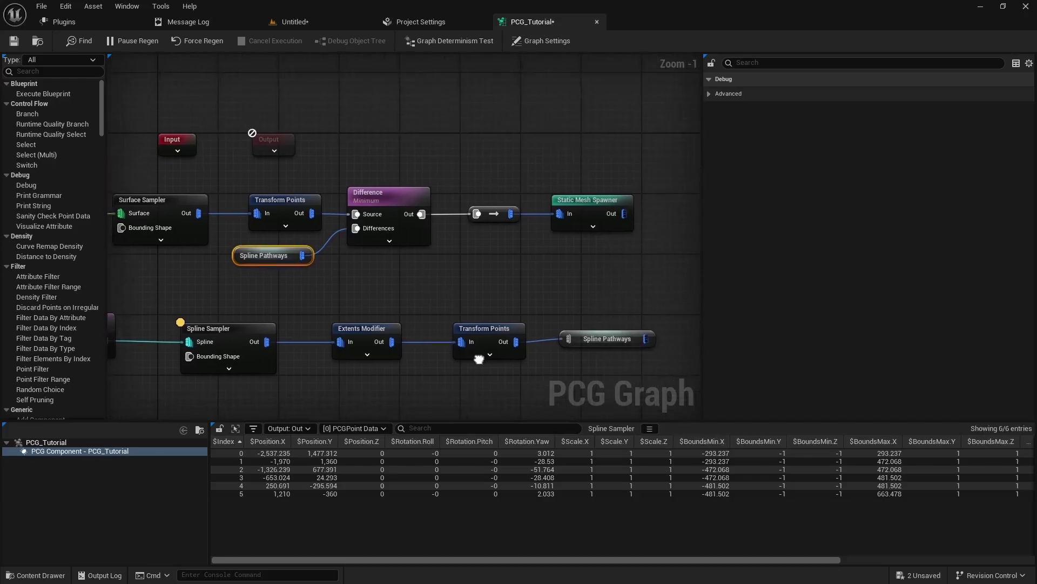
{"action": "scroll", "coordinate": [377, 297], "scroll_direction": "down", "scroll_amount": 2}
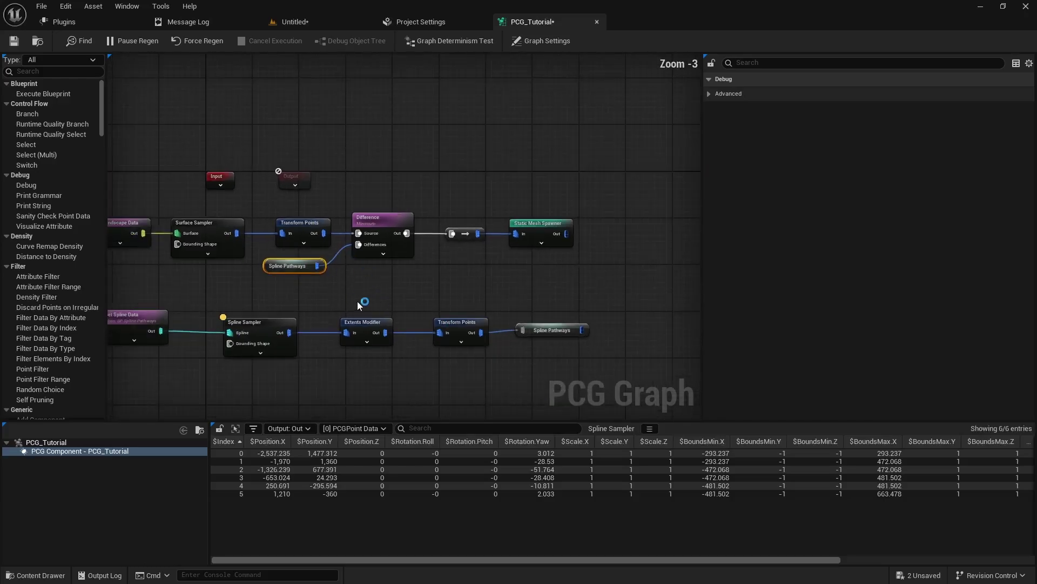
{"action": "right_click_drag", "start_coordinate": [356, 299], "coordinate": [436, 316]}
{"action": "left_click_drag", "start_coordinate": [286, 173], "coordinate": [376, 78]}
{"action": "left_click_drag", "start_coordinate": [313, 83], "coordinate": [302, 65]}
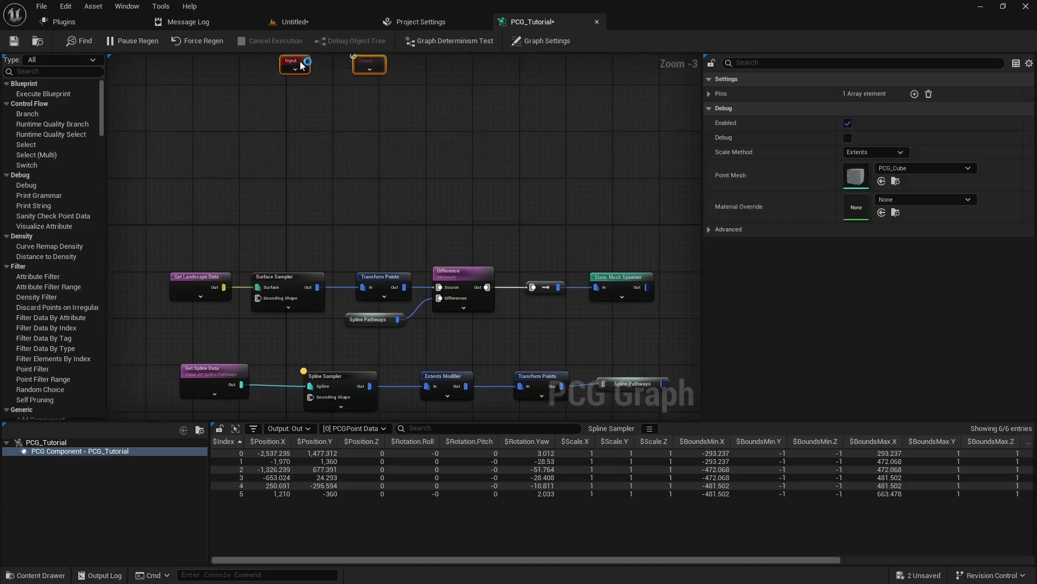
Step: Duplicate the whole tree chain from Get Landscape Data to Static Mesh Spawner, including Spline Pathways, and place the copy above the original
{"action": "right_click_drag", "start_coordinate": [347, 214], "coordinate": [342, 162]}
{"action": "left_click_drag", "start_coordinate": [196, 165], "coordinate": [612, 283]}
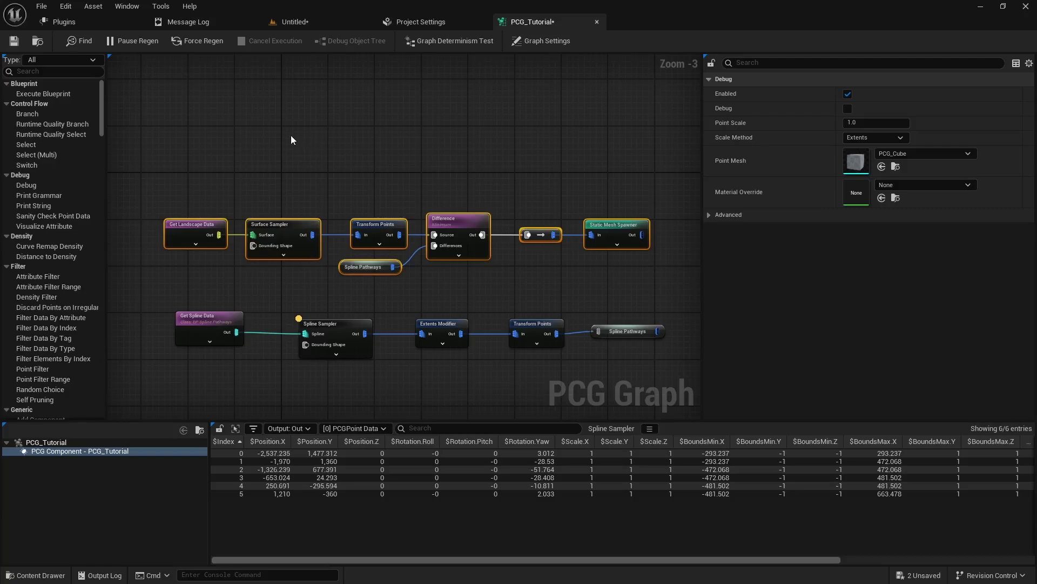
{"action": "key", "text": "ctrl+v"}
{"action": "left_click_drag", "start_coordinate": [355, 132], "coordinate": [444, 125]}
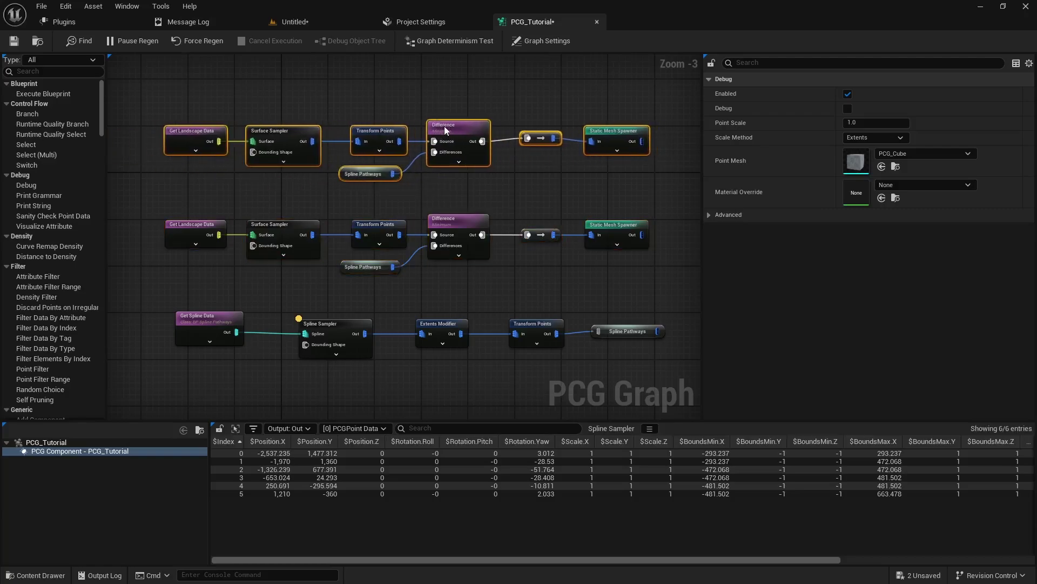
Step: Set the static mesh of the duplicated Static Mesh Spawner's mesh entry to SM_Grass_D
{"action": "left_click", "coordinate": [618, 130]}
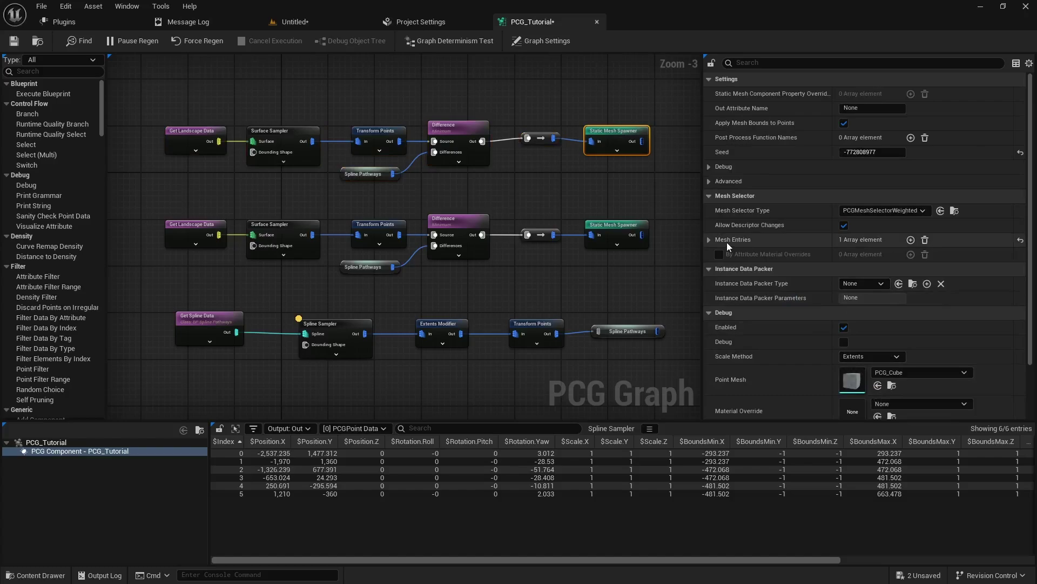
{"action": "left_click", "coordinate": [708, 240]}
{"action": "left_click", "coordinate": [718, 253]}
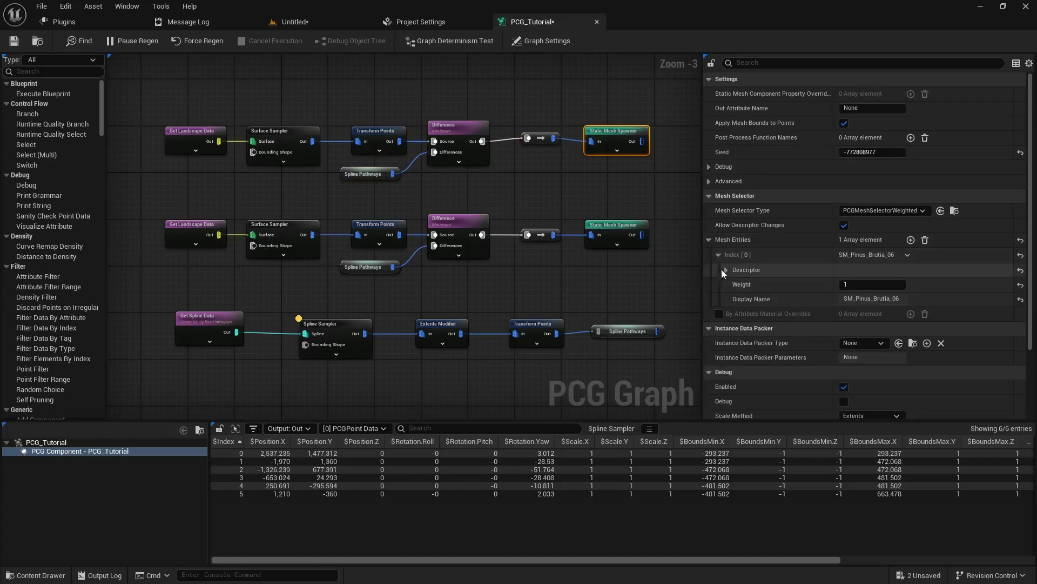
{"action": "left_click", "coordinate": [725, 270]}
{"action": "left_click", "coordinate": [925, 315]}
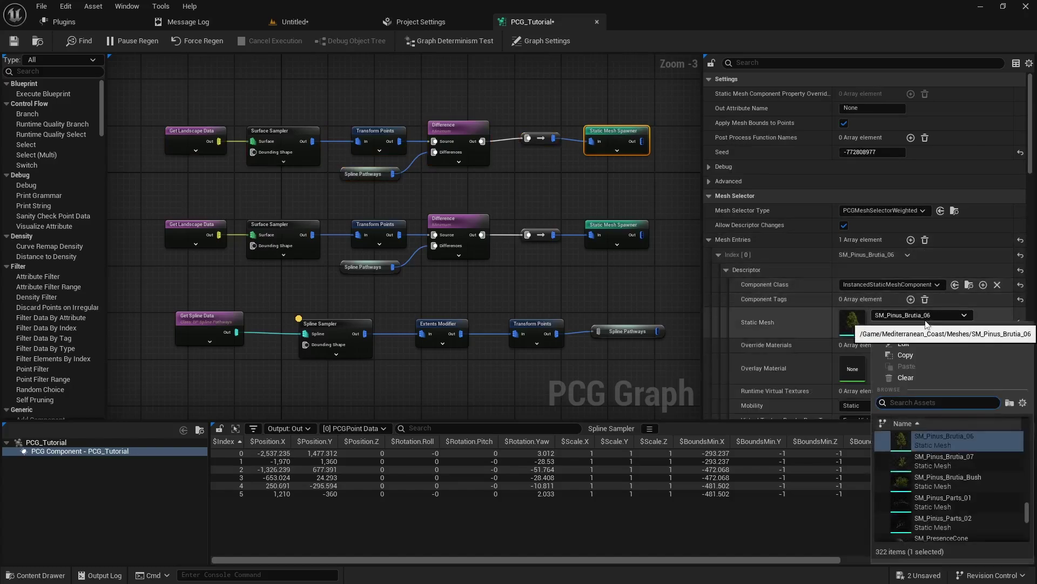
{"action": "type", "text": "grass"}
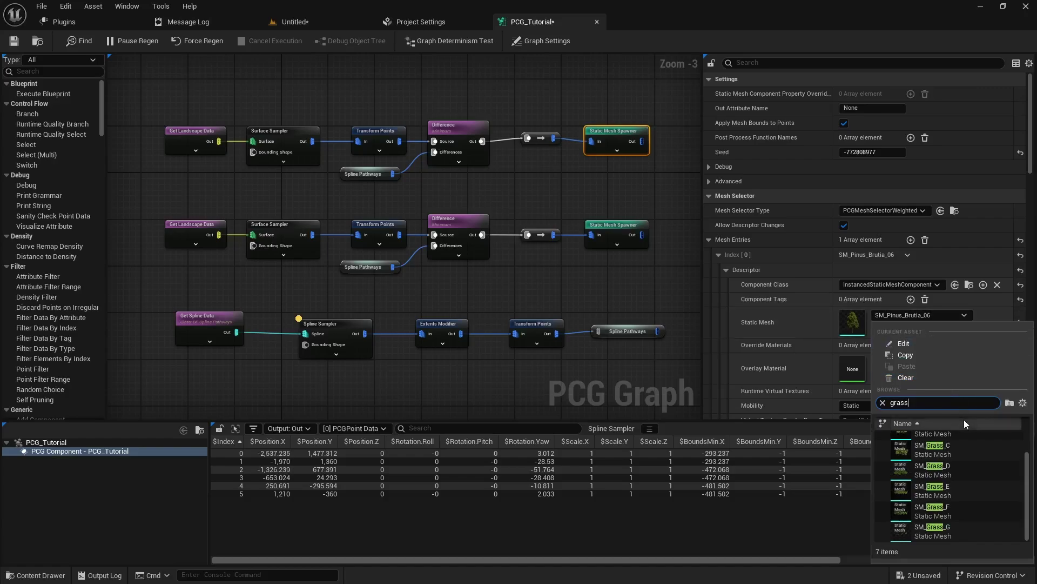
{"action": "left_click", "coordinate": [945, 471]}
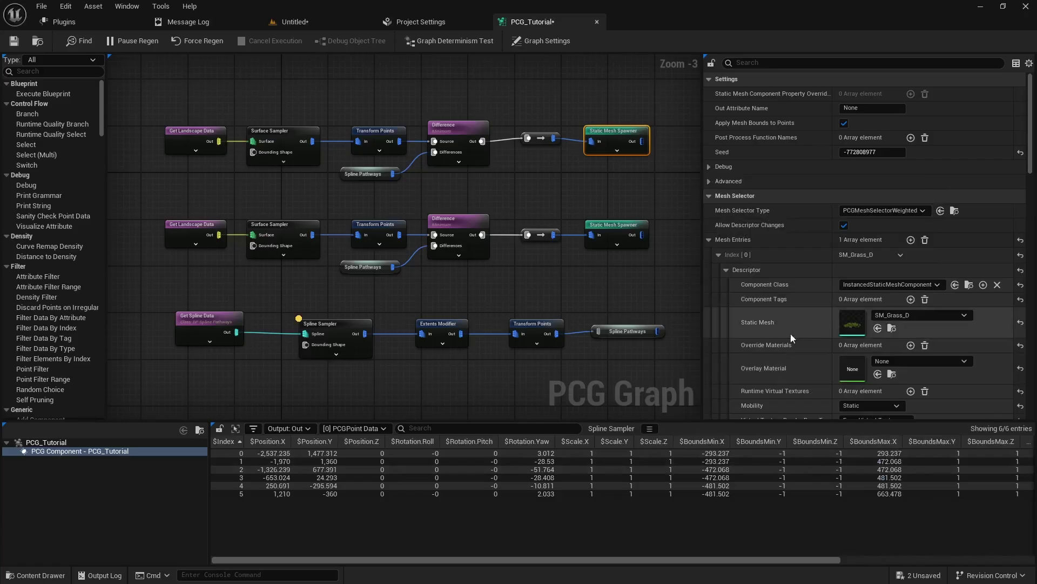
Step: Check the spawned grass in the level and return to the PCG_Tutorial graph
{"action": "left_click", "coordinate": [297, 22]}
{"action": "right_click_drag", "start_coordinate": [475, 382], "coordinate": [476, 382]}
{"action": "left_click", "coordinate": [545, 24]}
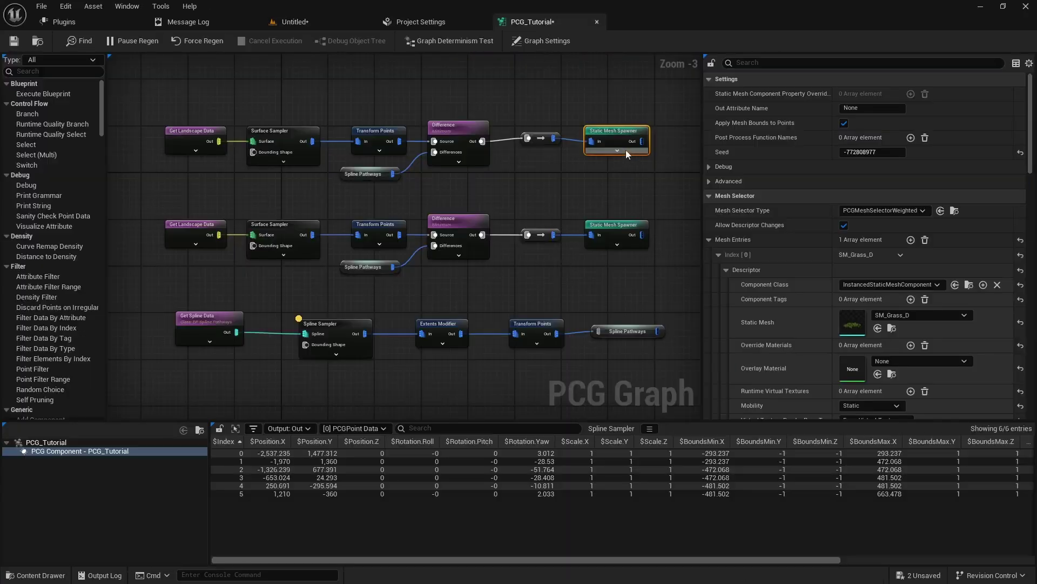
Step: Set Points Per Squared Meter of the grass chain's Surface Sampler to 5 and check the grass in the level
{"action": "left_click", "coordinate": [287, 129]}
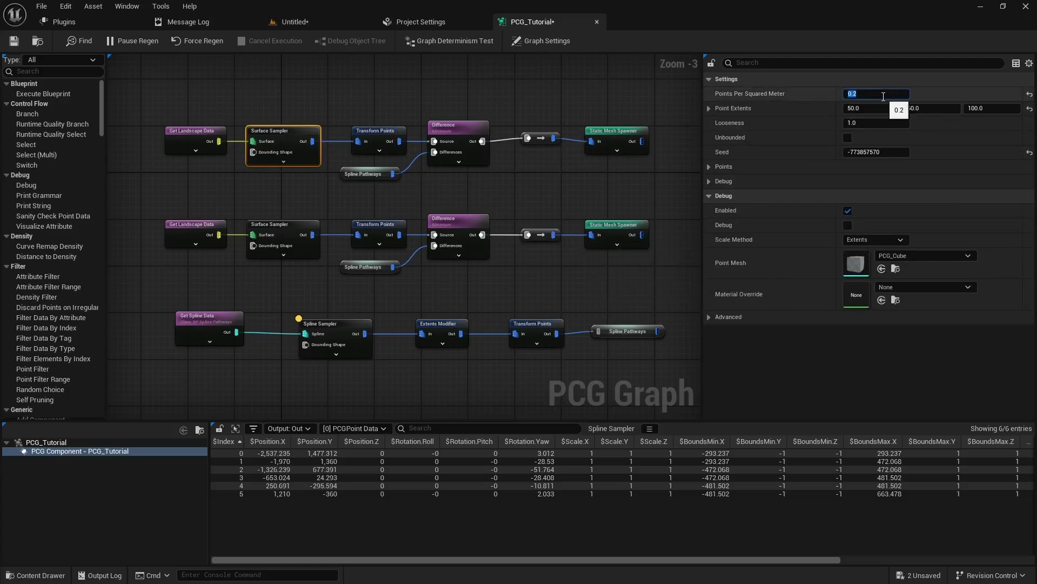
{"action": "type", "text": "5"}
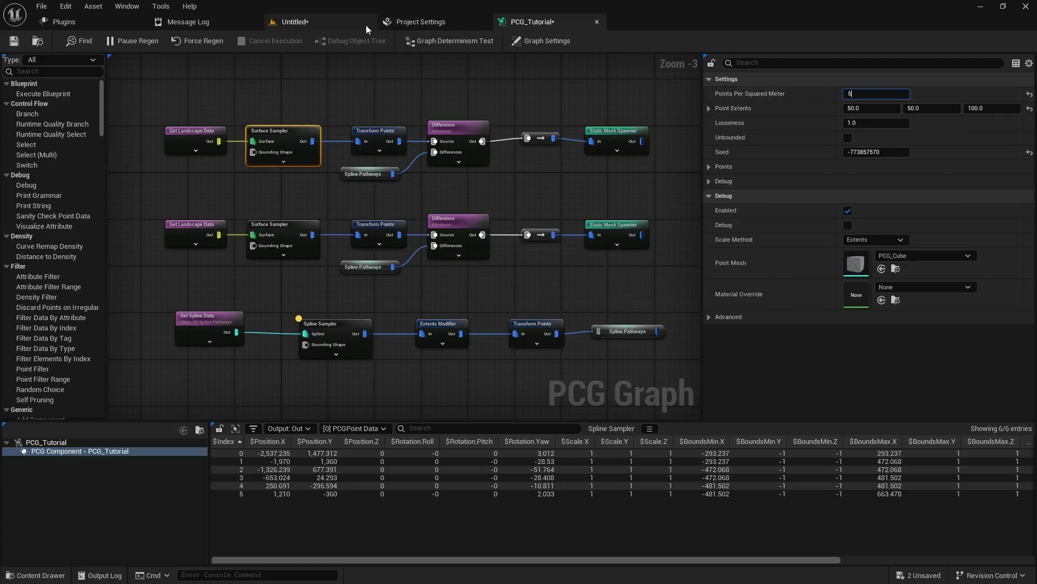
{"action": "left_click", "coordinate": [326, 22]}
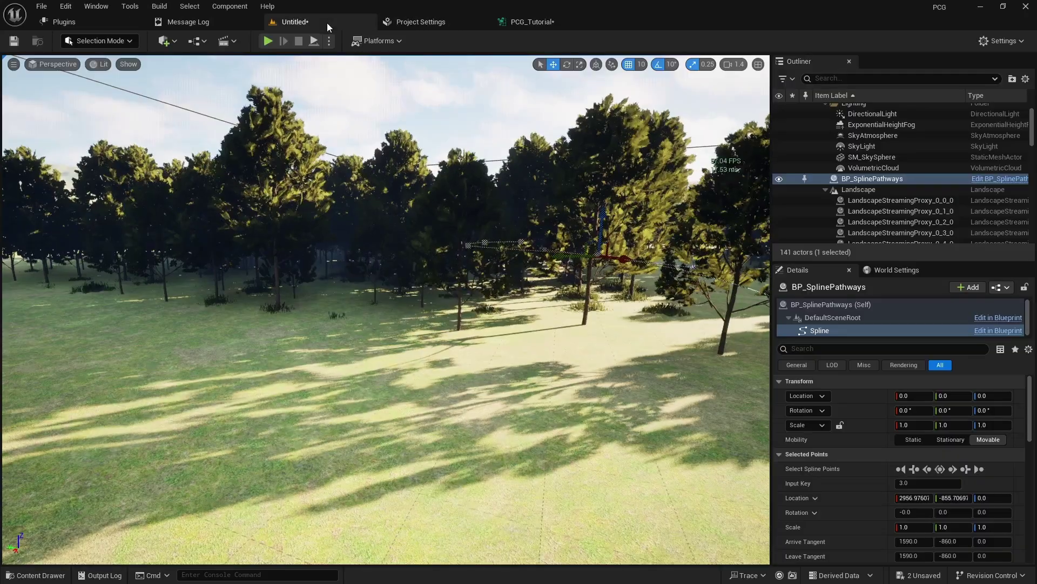
Step: Set the Point Extents of the grass chain's Surface Sampler to 10, 10 and 10 in the PCG_Tutorial graph
{"action": "left_click", "coordinate": [522, 24]}
{"action": "left_click", "coordinate": [870, 109]}
{"action": "type", "text": "10"}
{"action": "key", "text": "Tab"}
{"action": "type", "text": "10"}
{"action": "key", "text": "Tab"}
{"action": "type", "text": "10"}
{"action": "key", "text": "Return"}
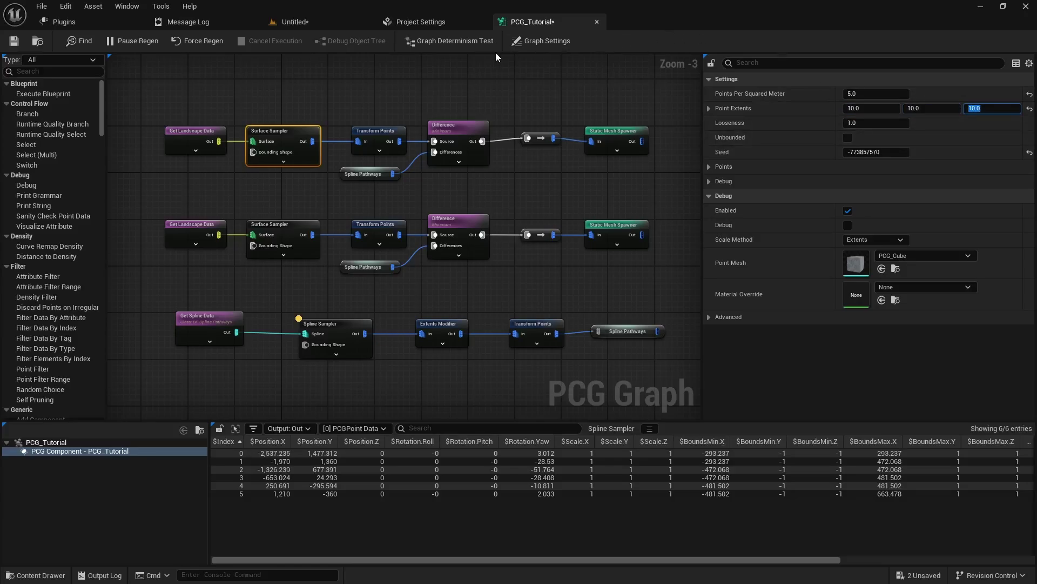
Step: Inspect the grass coverage under the trees and around the spline pathway in the level
{"action": "left_click", "coordinate": [321, 20]}
{"action": "right_click_drag", "start_coordinate": [411, 225], "coordinate": [358, 239]}
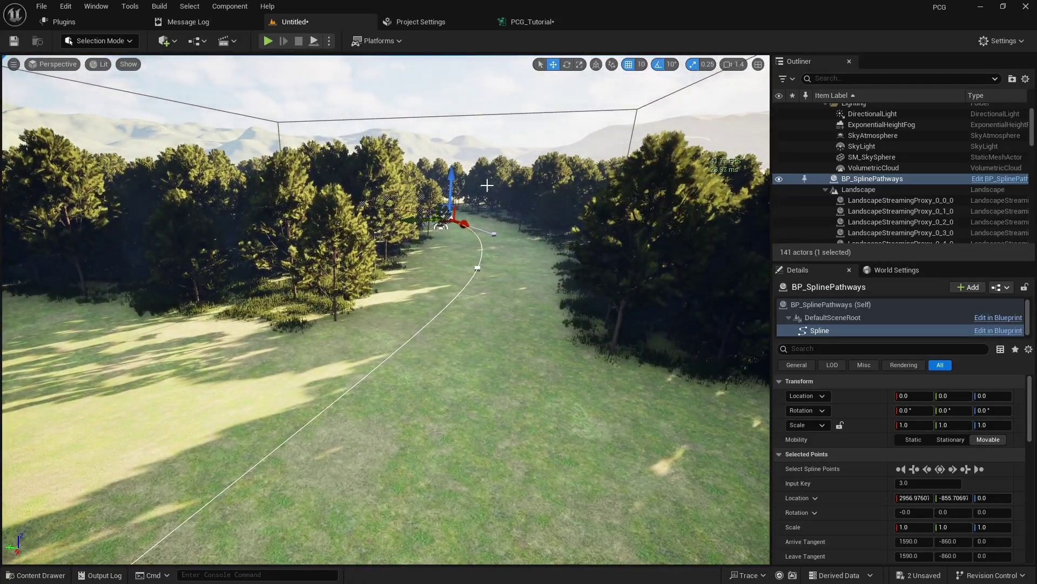
{"action": "scroll", "coordinate": [456, 279], "scroll_direction": "down", "scroll_amount": 5}
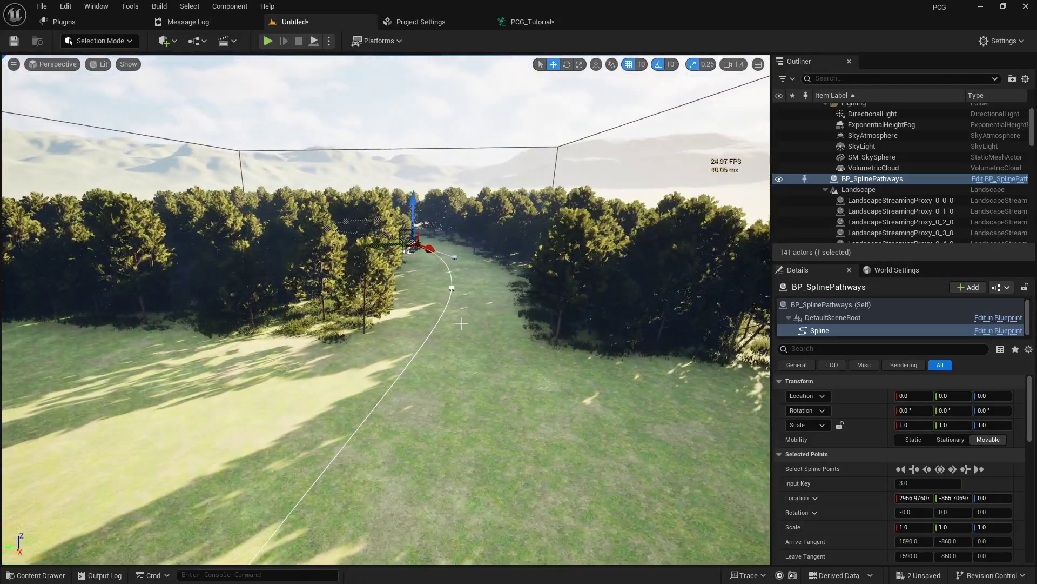
Step: Add a Static Mesh Spawner node connected to the output of the Spline Pathways node in the PCG_Tutorial graph
{"action": "left_click", "coordinate": [534, 26]}
{"action": "right_click_drag", "start_coordinate": [508, 266], "coordinate": [296, 183]}
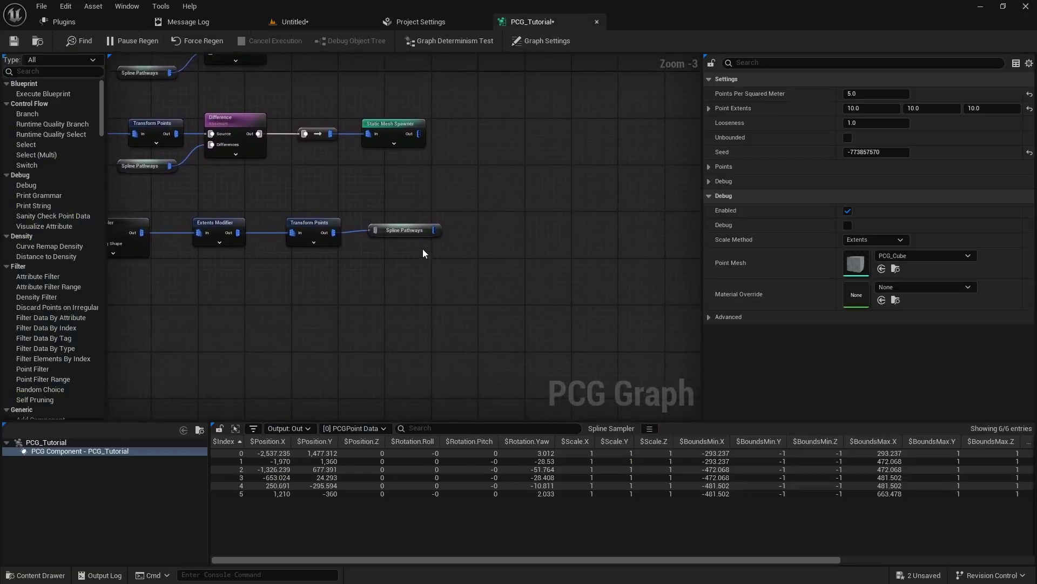
{"action": "left_click_drag", "start_coordinate": [434, 230], "coordinate": [522, 222]}
{"action": "type", "text": "static"}
{"action": "key", "text": "Return"}
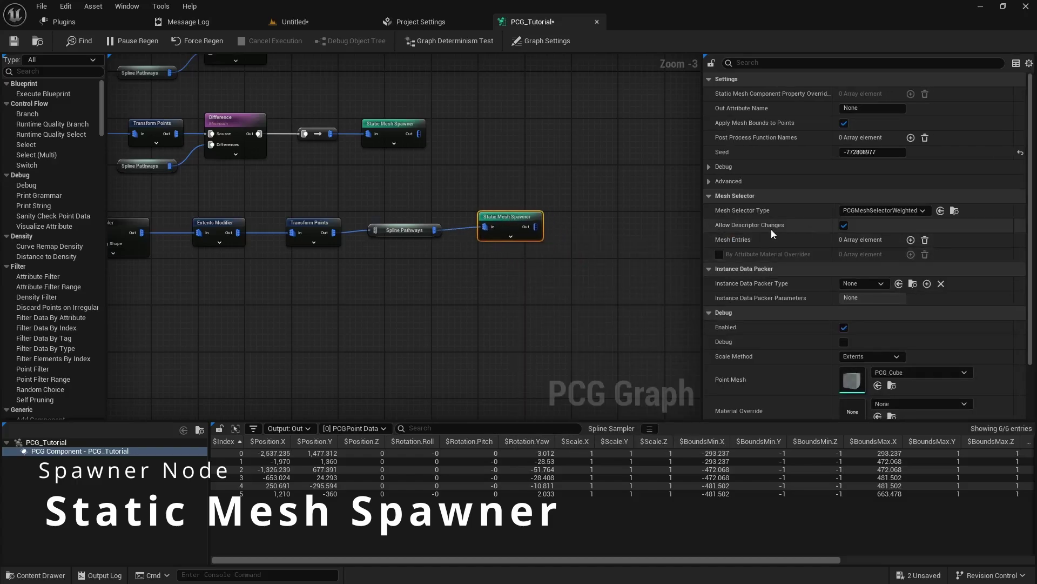
Step: Add a mesh entry to the new Static Mesh Spawner and set its static mesh to SM_Grass_G
{"action": "left_click", "coordinate": [911, 240]}
{"action": "left_click", "coordinate": [719, 254]}
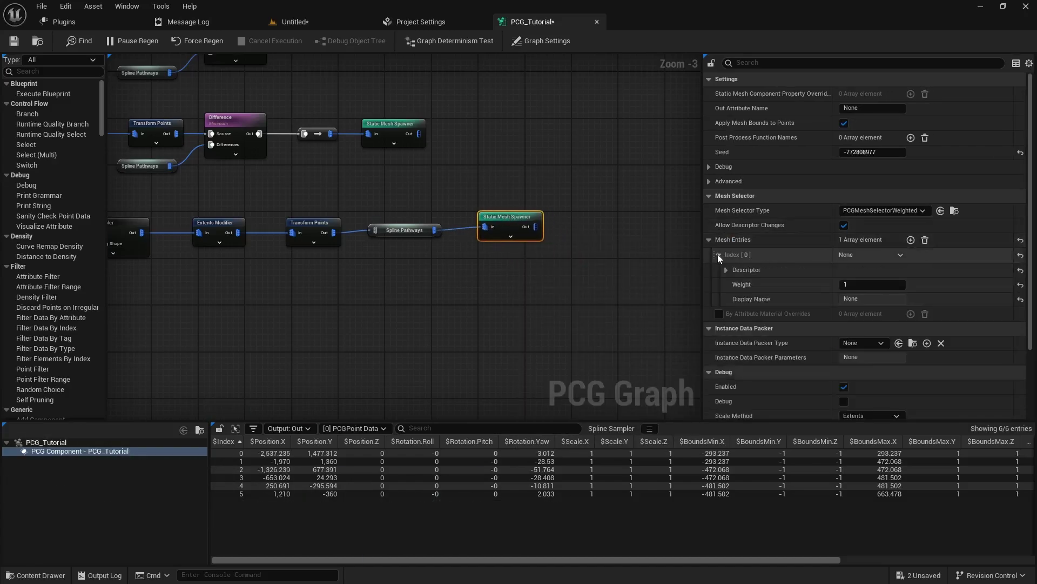
{"action": "left_click", "coordinate": [726, 270]}
{"action": "left_click", "coordinate": [899, 319]}
{"action": "type", "text": "grass"}
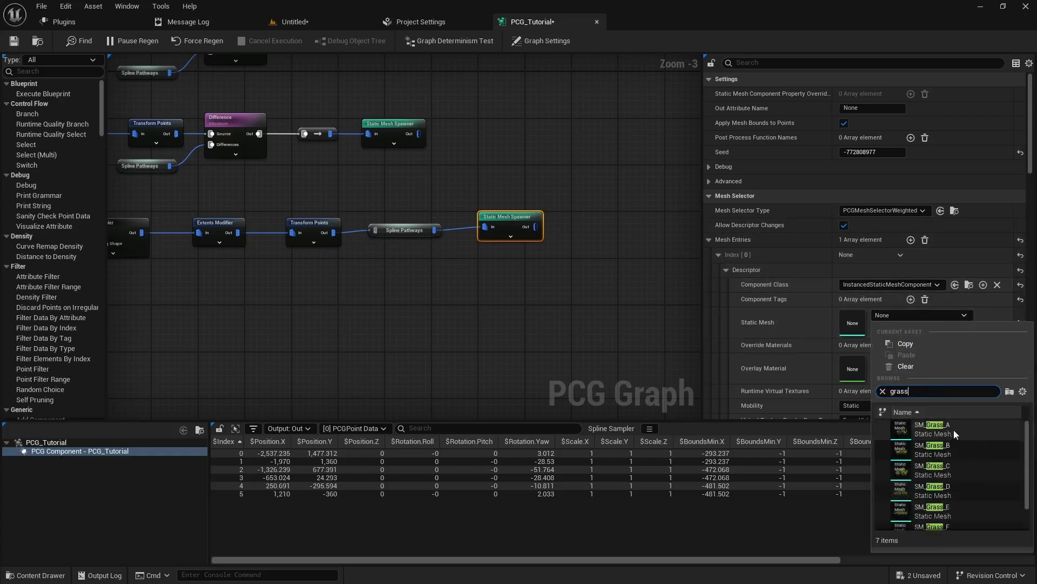
{"action": "scroll", "coordinate": [955, 456], "scroll_direction": "down", "scroll_amount": 1}
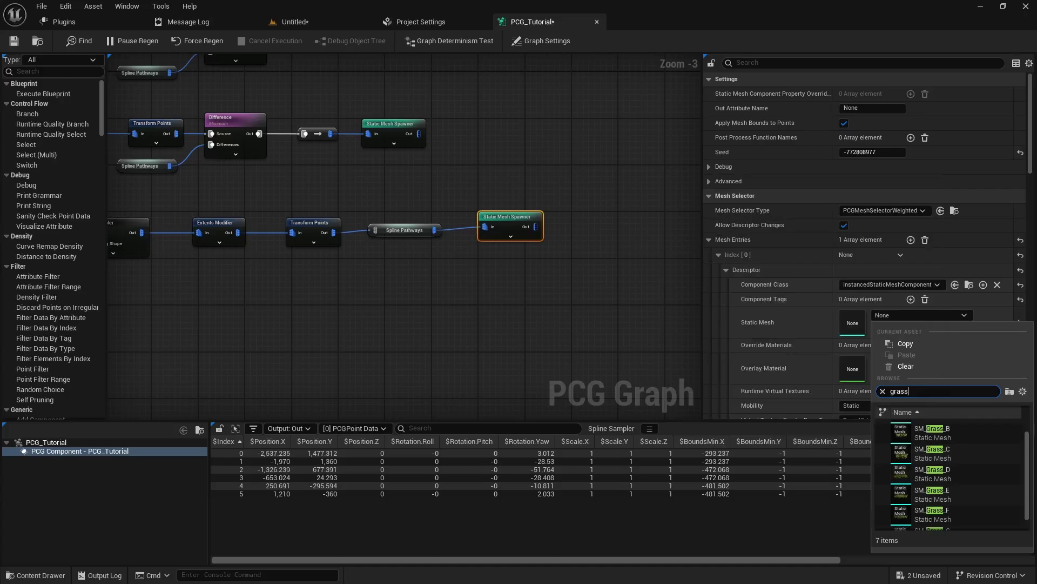
{"action": "scroll", "coordinate": [972, 449], "scroll_direction": "down", "scroll_amount": 1}
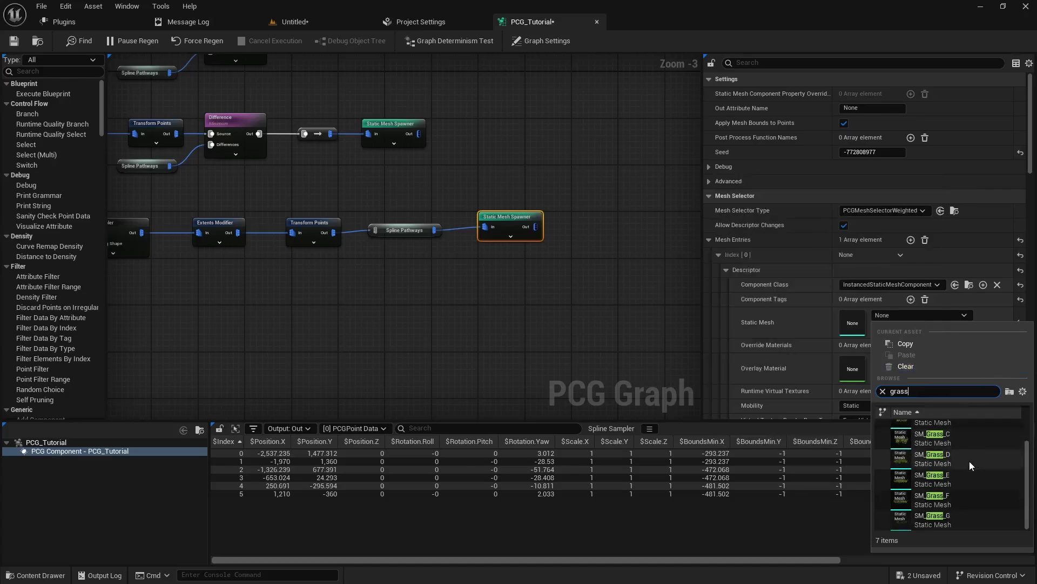
{"action": "left_click", "coordinate": [929, 518]}
Step: Examine the grass spawned along the pathway spline in the level
{"action": "left_click", "coordinate": [276, 21]}
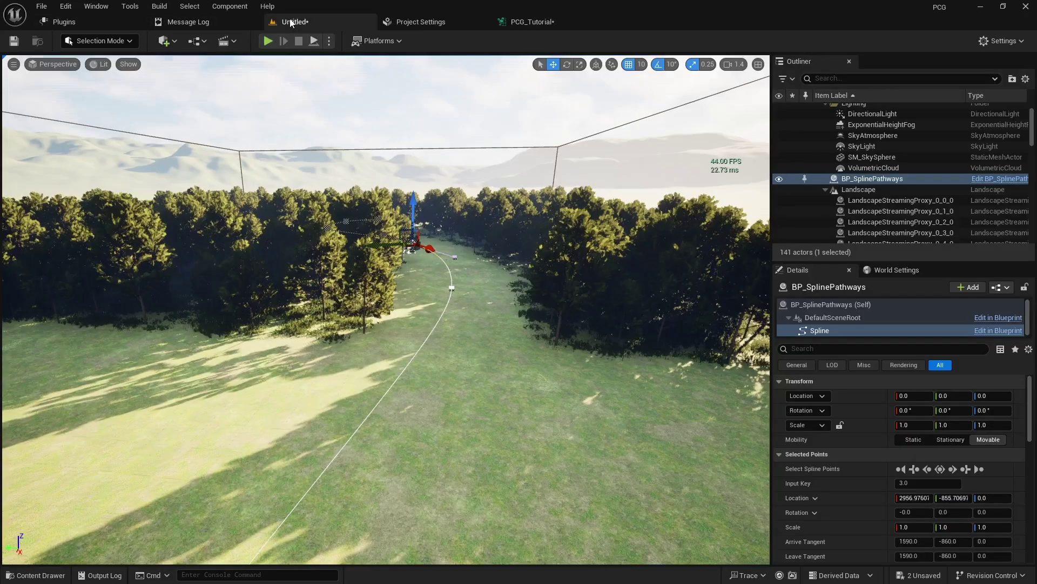
{"action": "key", "text": "w"}
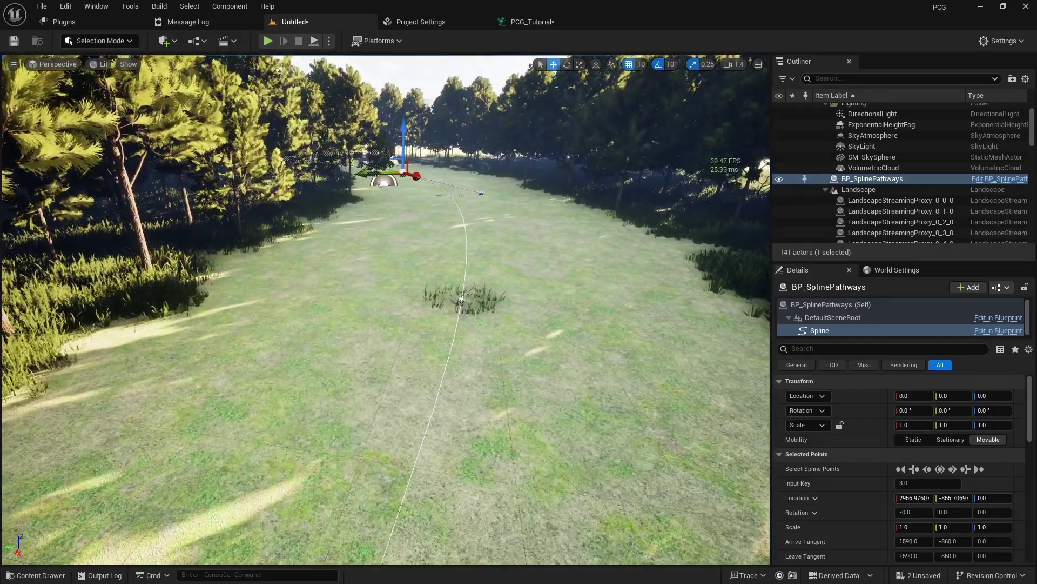
{"action": "key", "text": "d"}
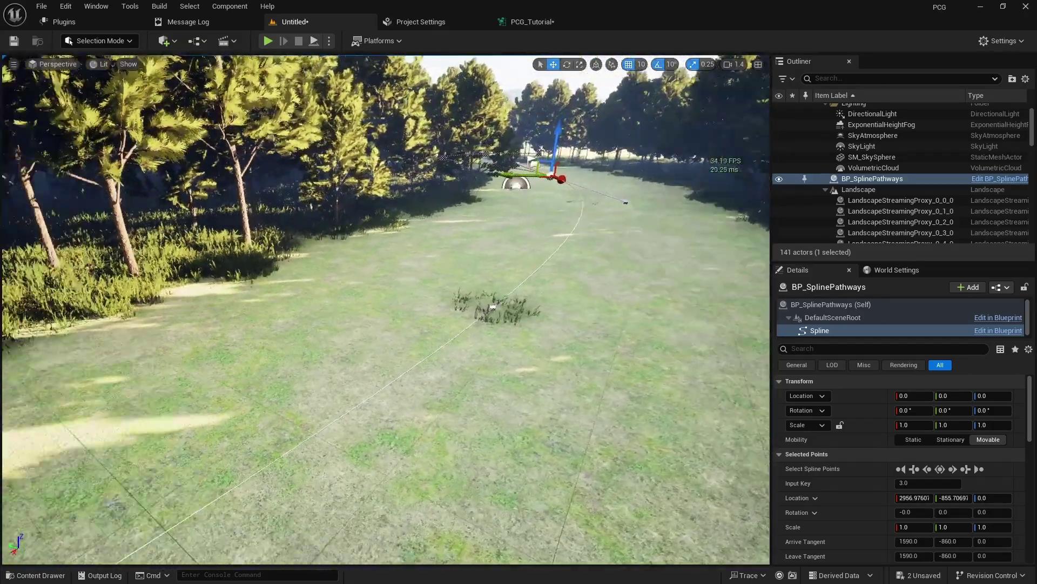
{"action": "key", "text": "s"}
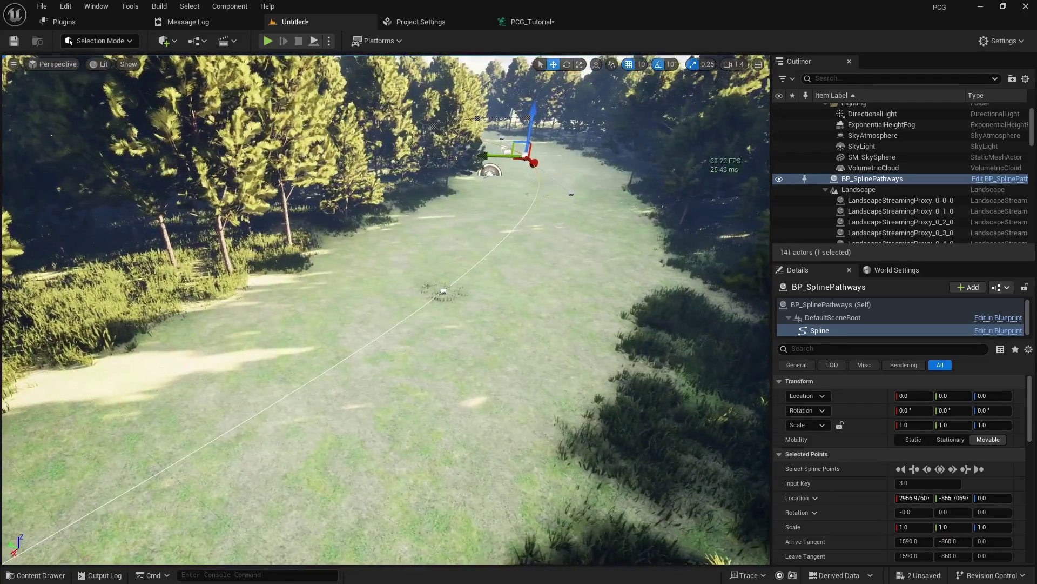
Step: Set the Spline Sampler's mode to Distance with a Distance Increment of 50 and check the grass line in the level
{"action": "left_click", "coordinate": [532, 22]}
{"action": "right_click_drag", "start_coordinate": [414, 299], "coordinate": [593, 296]}
{"action": "left_click", "coordinate": [327, 223]}
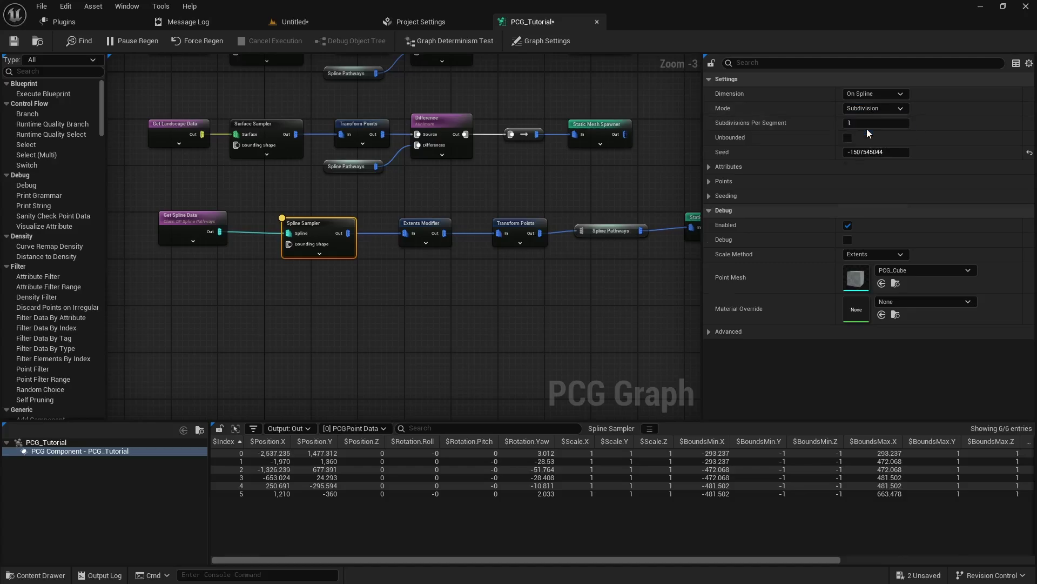
{"action": "left_click", "coordinate": [286, 22]}
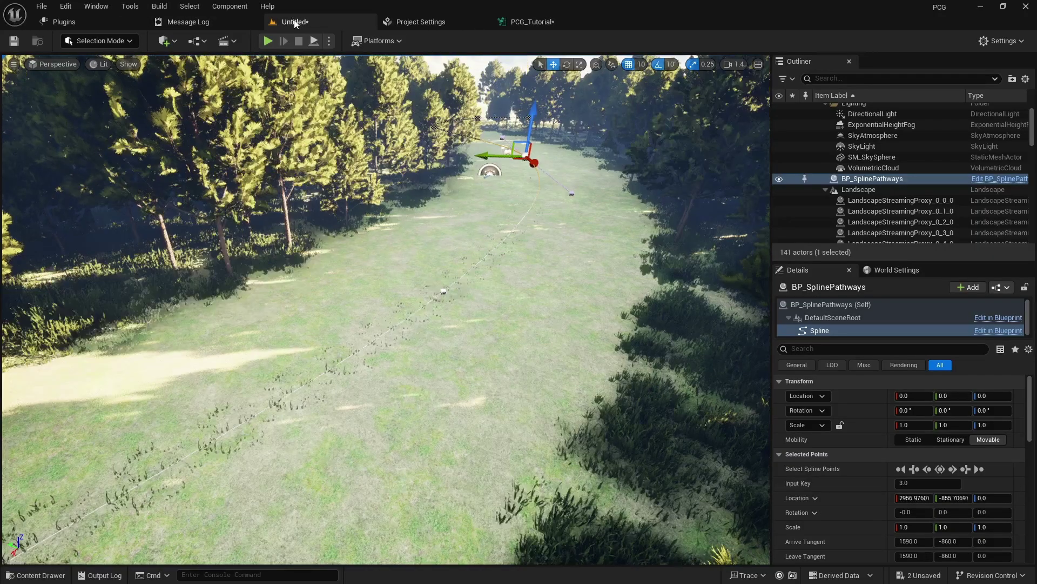
{"action": "left_click", "coordinate": [535, 21]}
{"action": "left_click", "coordinate": [881, 122]}
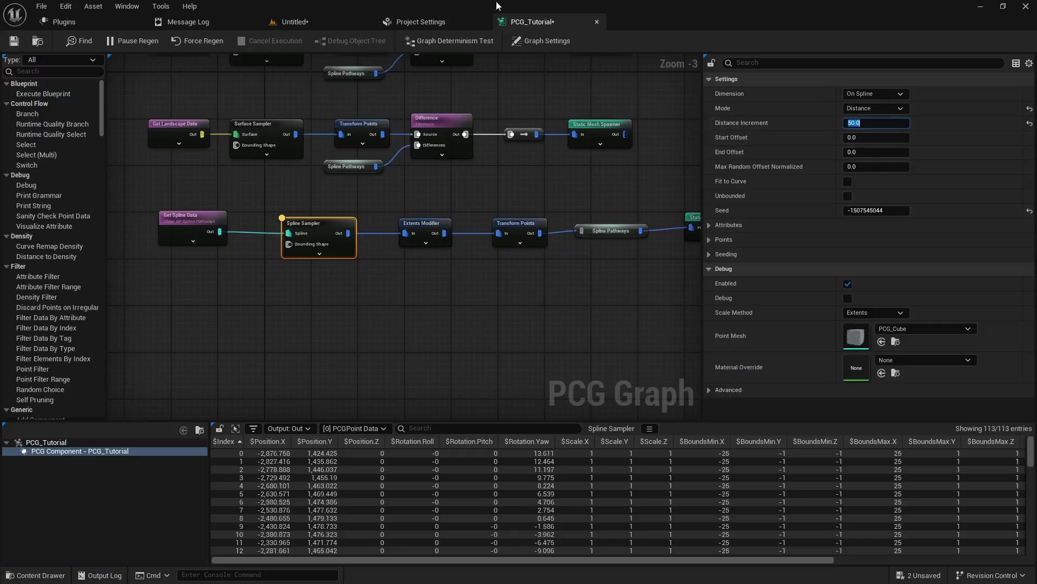
{"action": "left_click", "coordinate": [316, 22]}
{"action": "right_click_drag", "start_coordinate": [378, 270], "coordinate": [335, 292]}
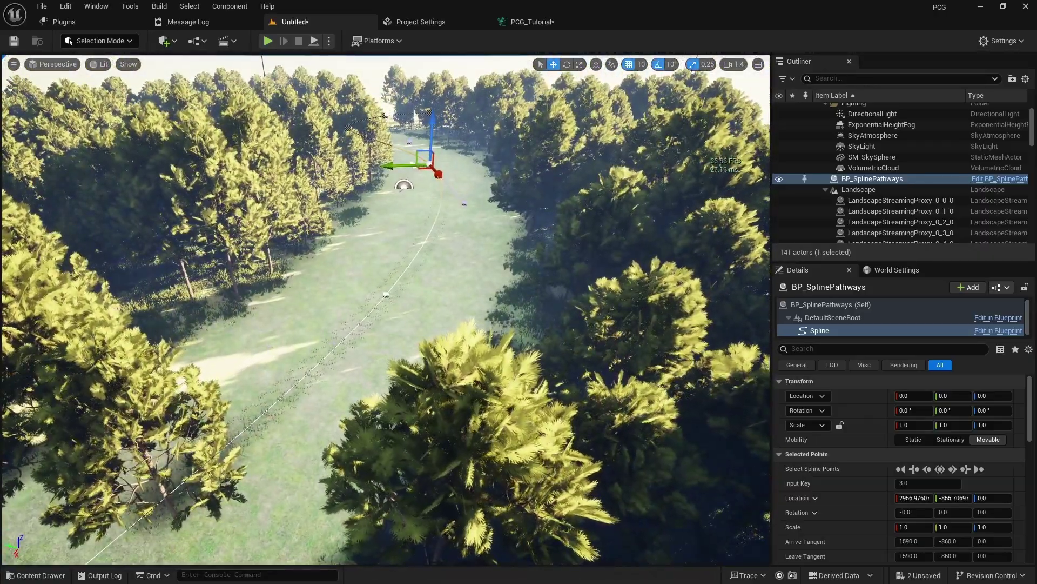
Step: Set the spline chain's Transform Points to Offset Min -150, -150, 0, Offset Max 150, 150, 0 and Scale Max 2
{"action": "left_click", "coordinate": [541, 25]}
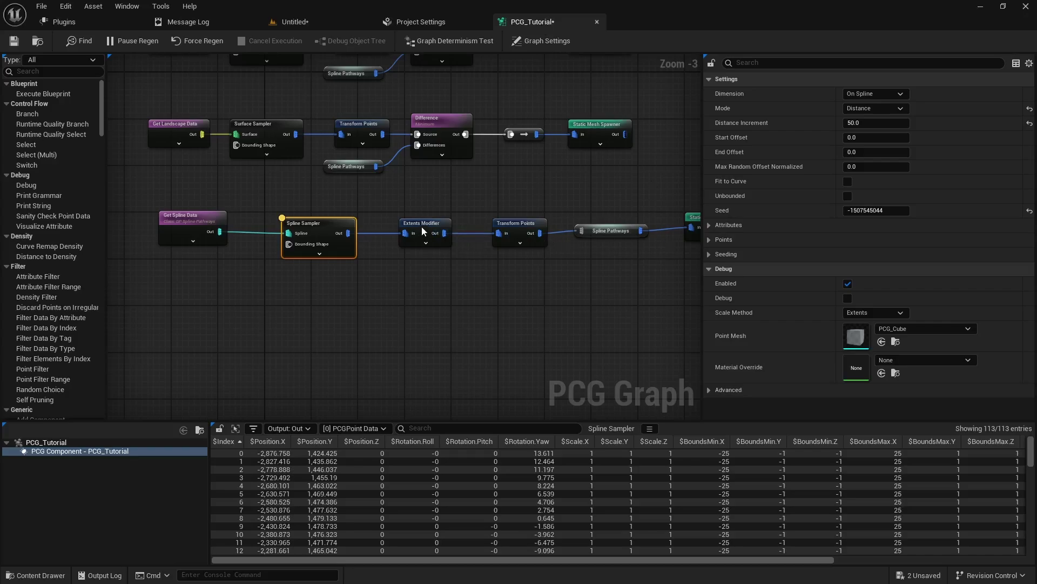
{"action": "left_click", "coordinate": [516, 224]}
{"action": "right_click_drag", "start_coordinate": [622, 297], "coordinate": [547, 288]}
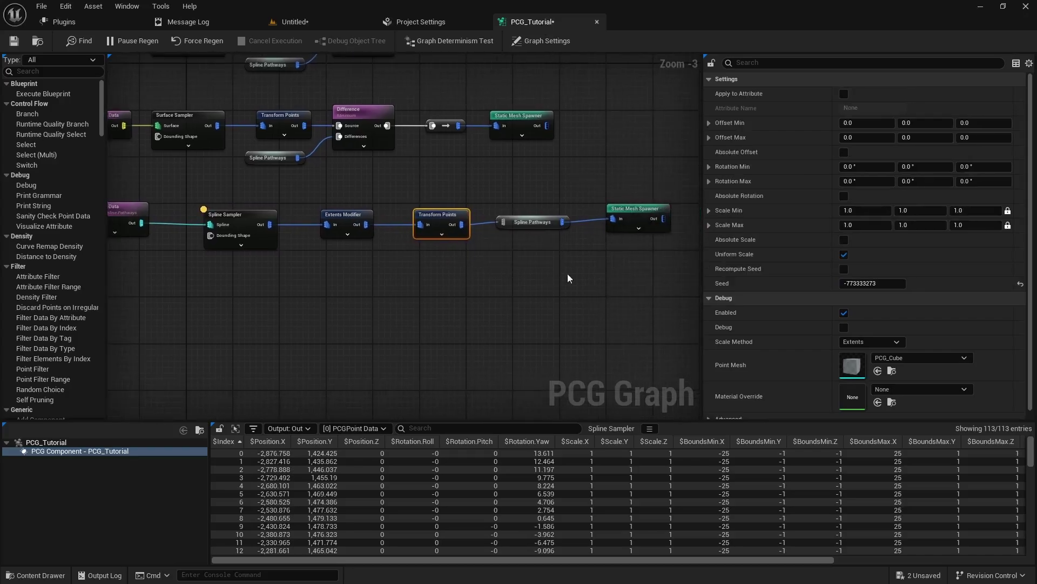
{"action": "left_click", "coordinate": [872, 123]}
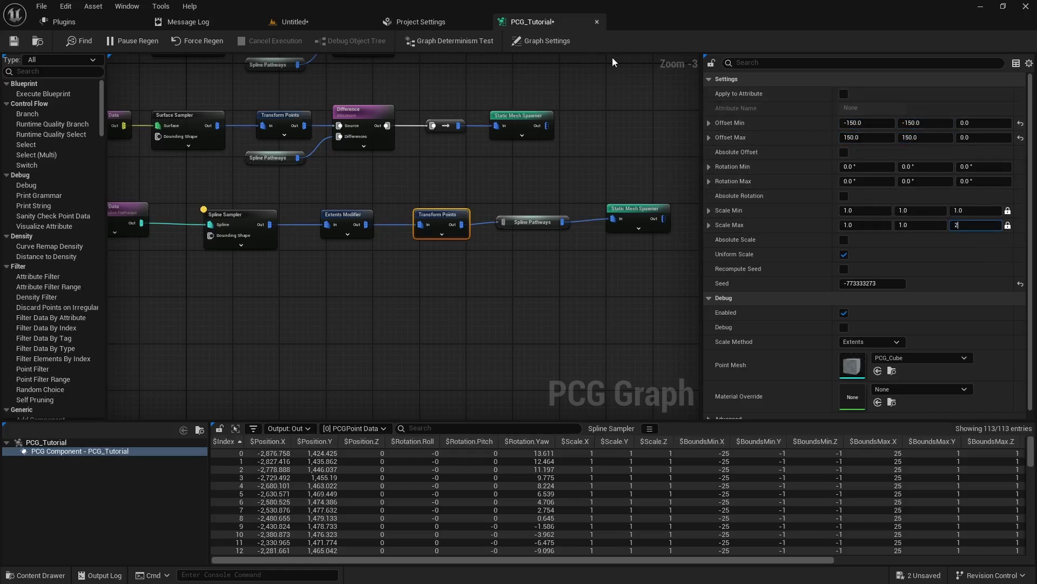
Step: In the level, move BP_SplinePathways' spline point with input key 3 to about X 3499, Y 147 and adjust its tangent
{"action": "left_click", "coordinate": [311, 19]}
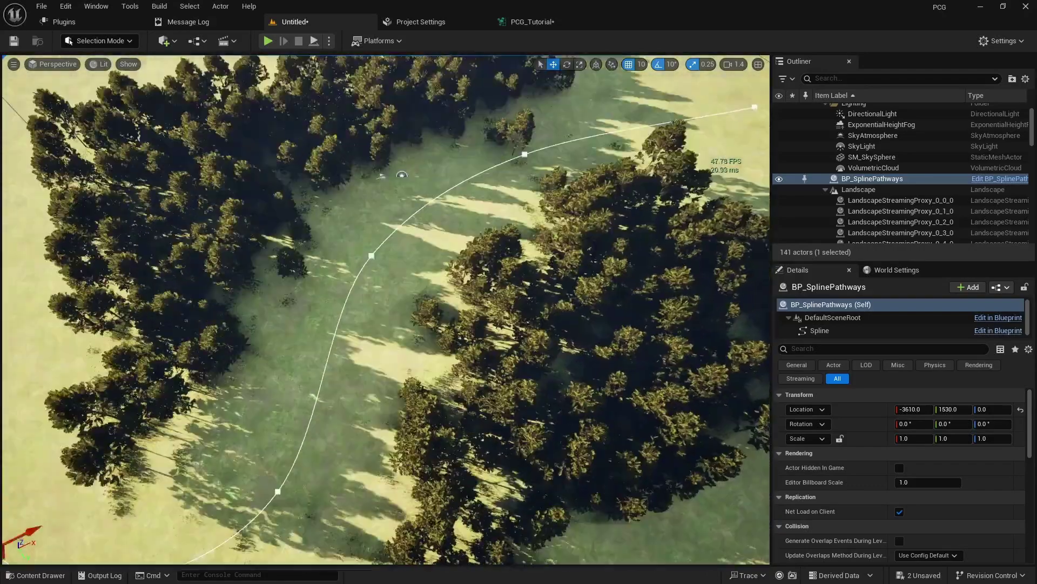
{"action": "left_click", "coordinate": [820, 330]}
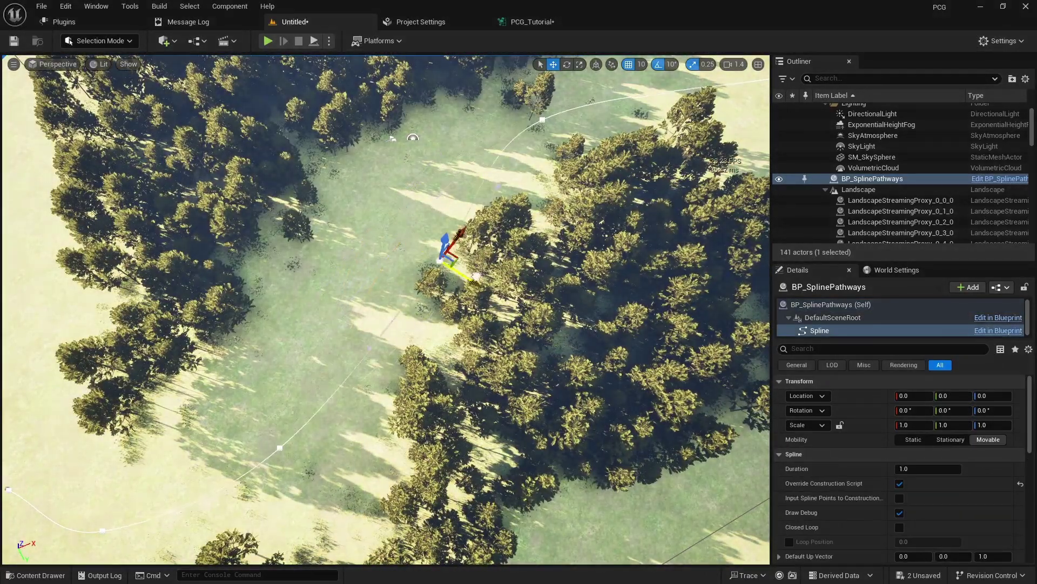
{"action": "left_click_drag", "start_coordinate": [474, 276], "coordinate": [582, 317]}
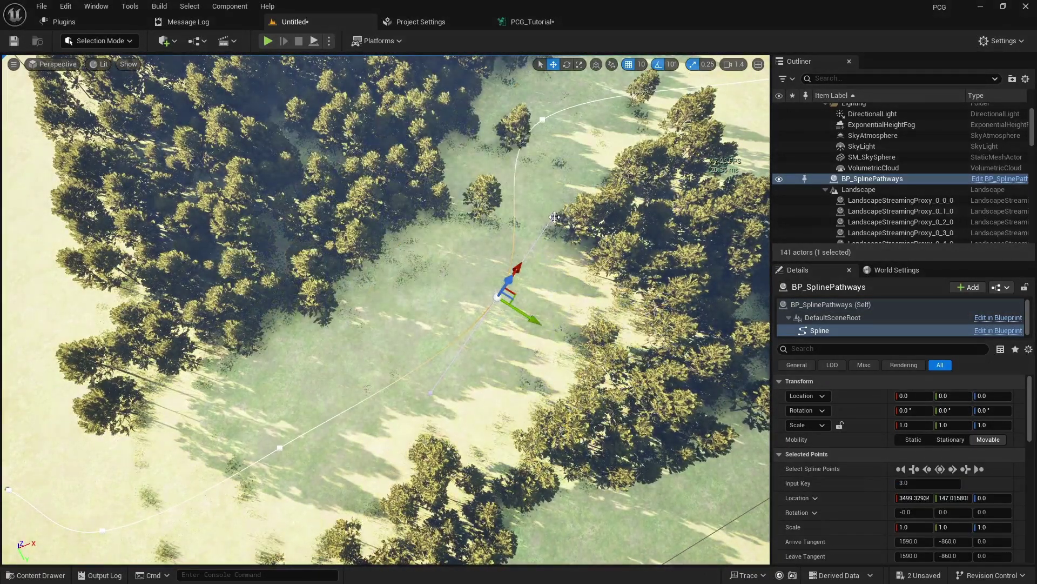
{"action": "left_click_drag", "start_coordinate": [593, 238], "coordinate": [573, 189]}
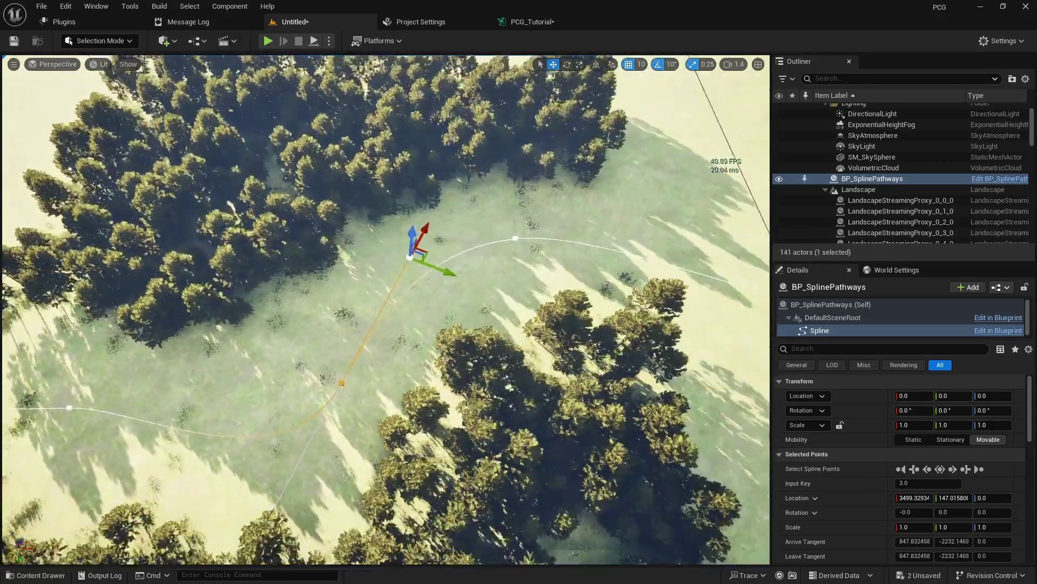
Step: Move the pathway's spline point with input key 4 to about X 4562, Y -2432 and check the reshaped path through the forest
{"action": "right_click_drag", "start_coordinate": [588, 253], "coordinate": [587, 253]}
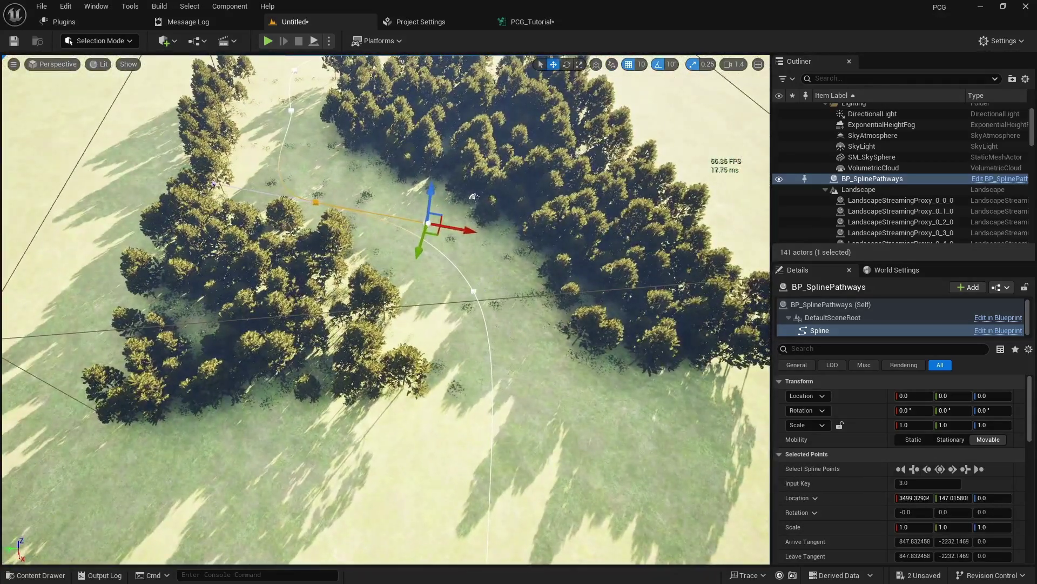
{"action": "left_click_drag", "start_coordinate": [440, 303], "coordinate": [573, 278]}
{"action": "right_click_drag", "start_coordinate": [573, 277], "coordinate": [573, 278]}
{"action": "right_click_drag", "start_coordinate": [457, 301], "coordinate": [590, 318]}
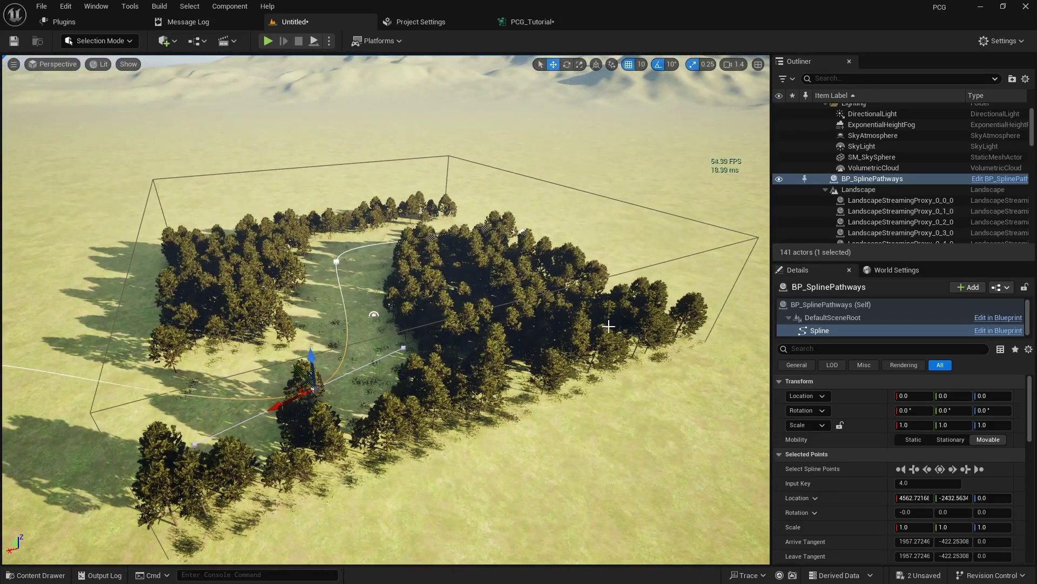